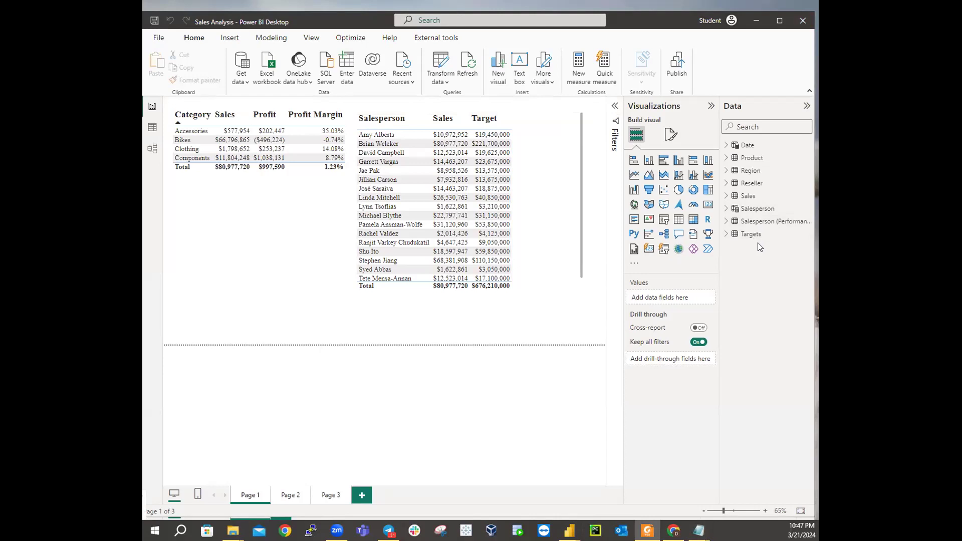
Expand the Sales table's fields, and view the report visuals on Page 3 and Page 2.
click(727, 197)
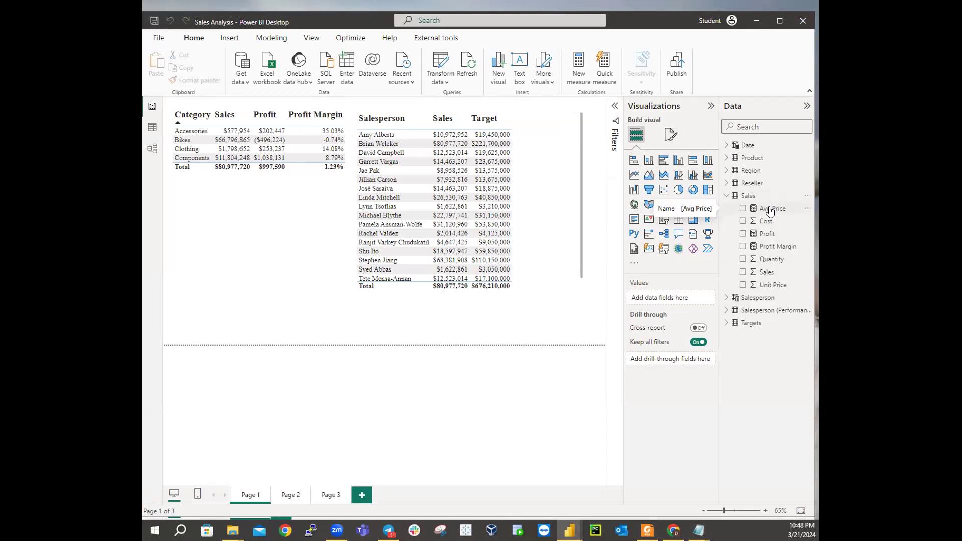
click(331, 495)
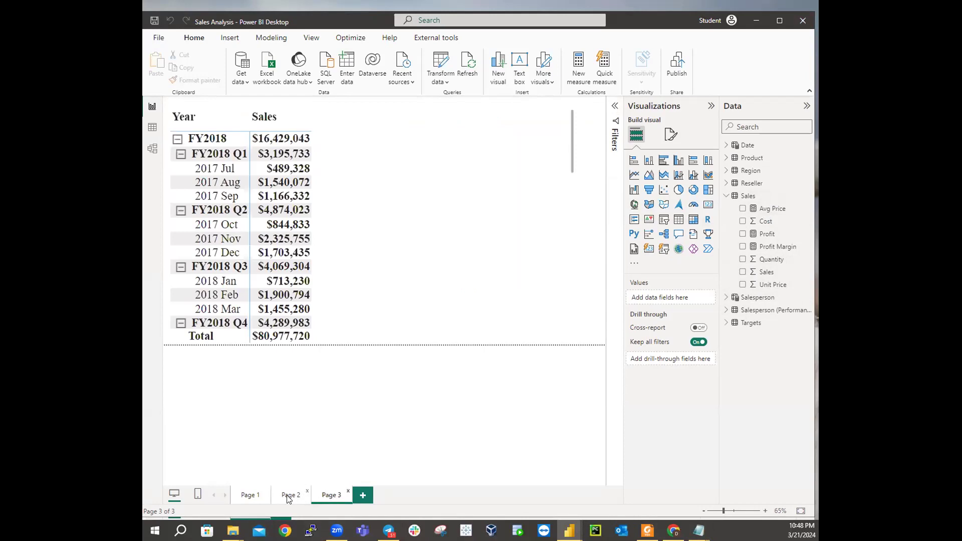
click(290, 495)
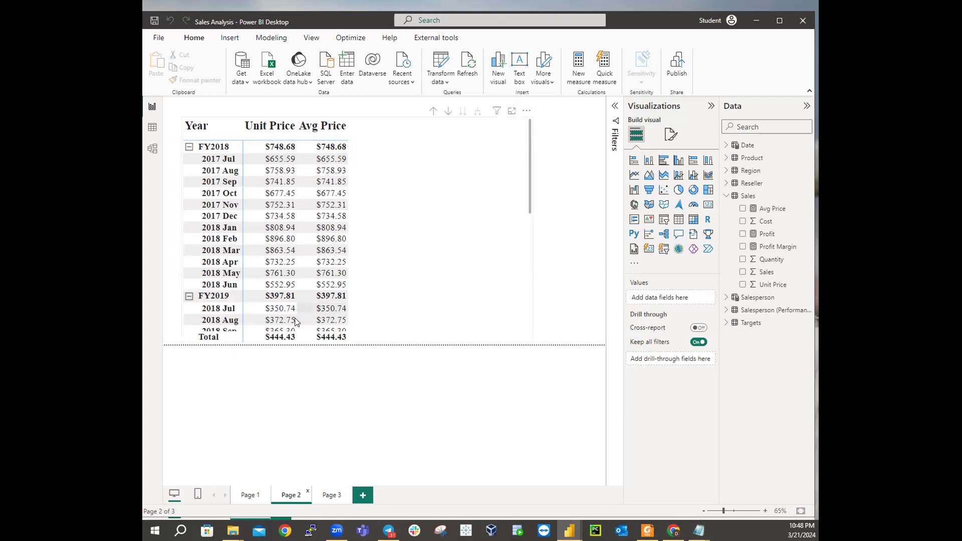
Switch to the PL-300 folder in File Explorer and open Snippets.txt from Allfiles, PL300, Labs, 04-create-dax-calculations-in-power-bi-desktop, Assets, with its window moved fully into view.
mouse_move(233, 531)
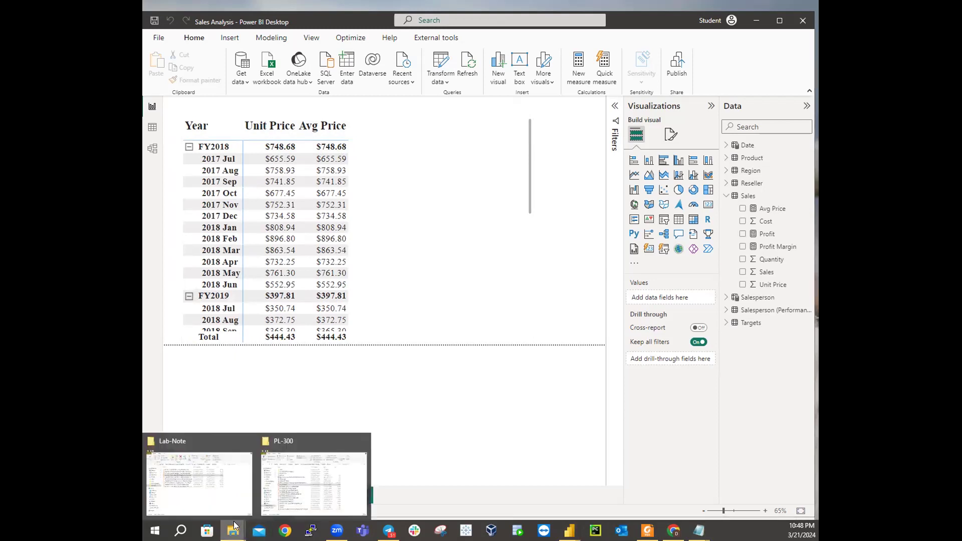
click(289, 501)
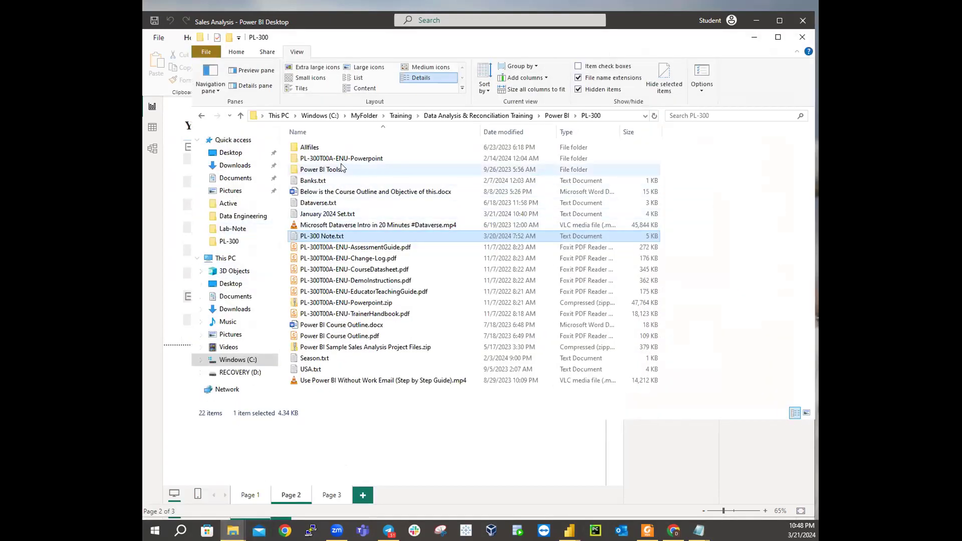
double_click(316, 148)
double_click(313, 149)
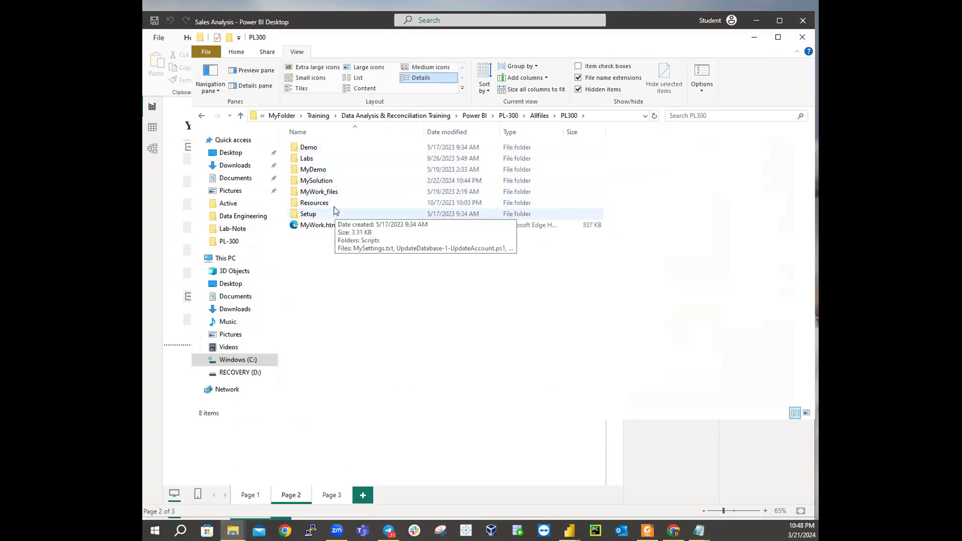
double_click(311, 159)
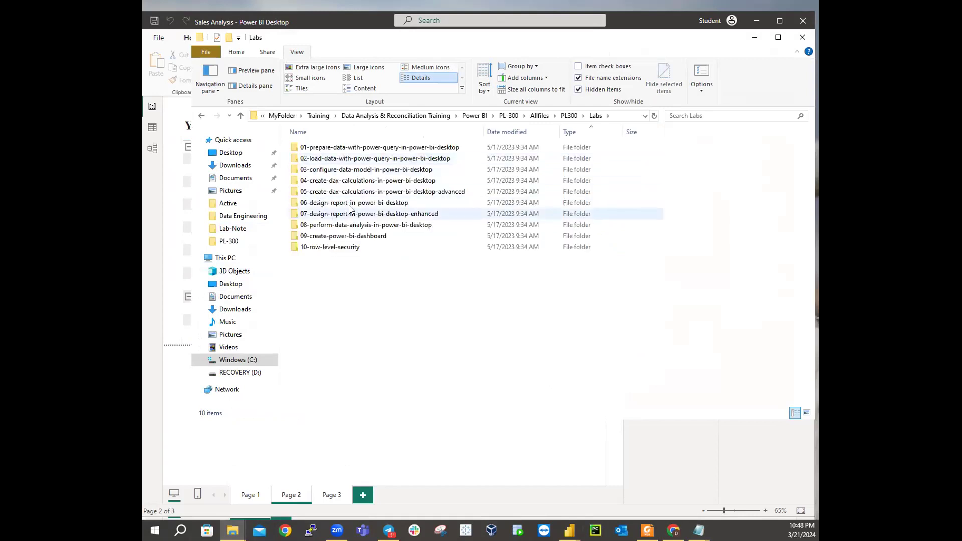
double_click(342, 183)
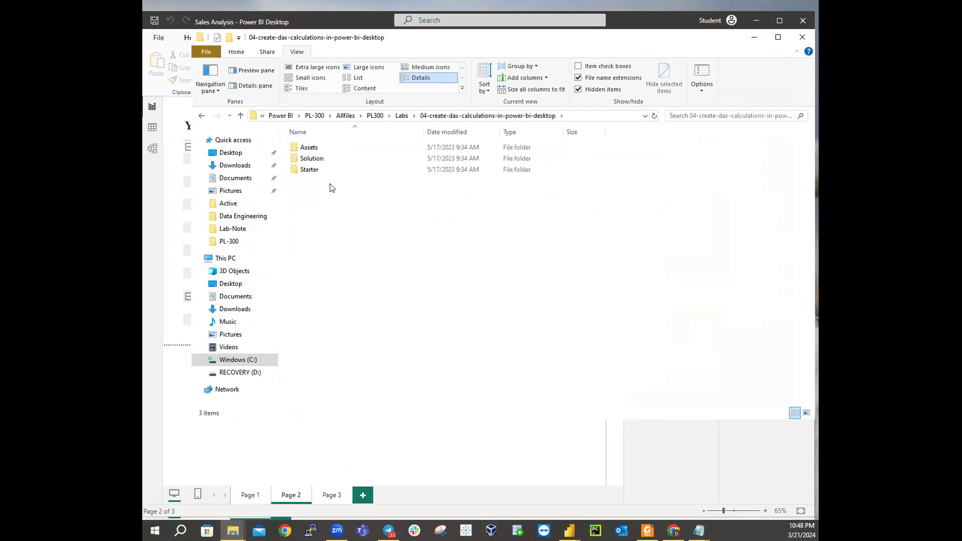
double_click(310, 149)
double_click(321, 148)
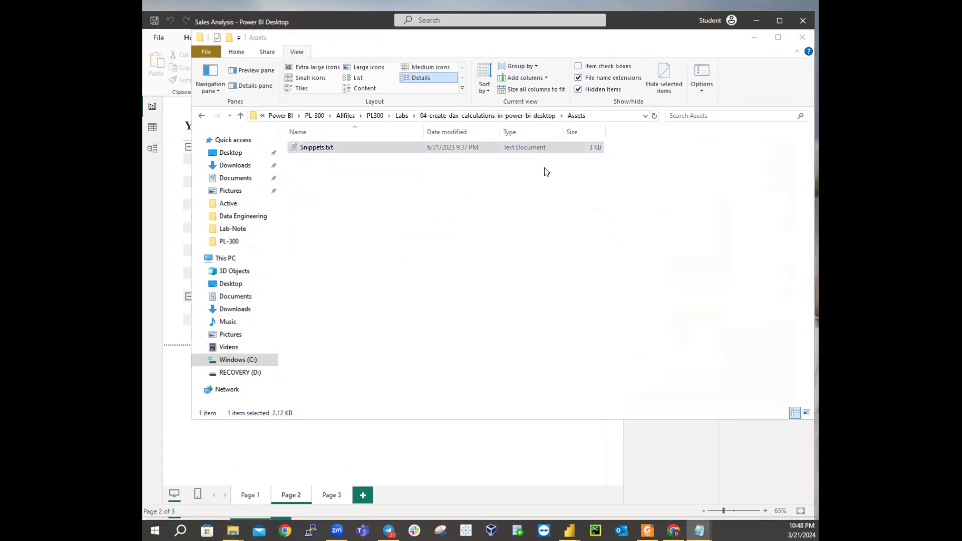
click(755, 36)
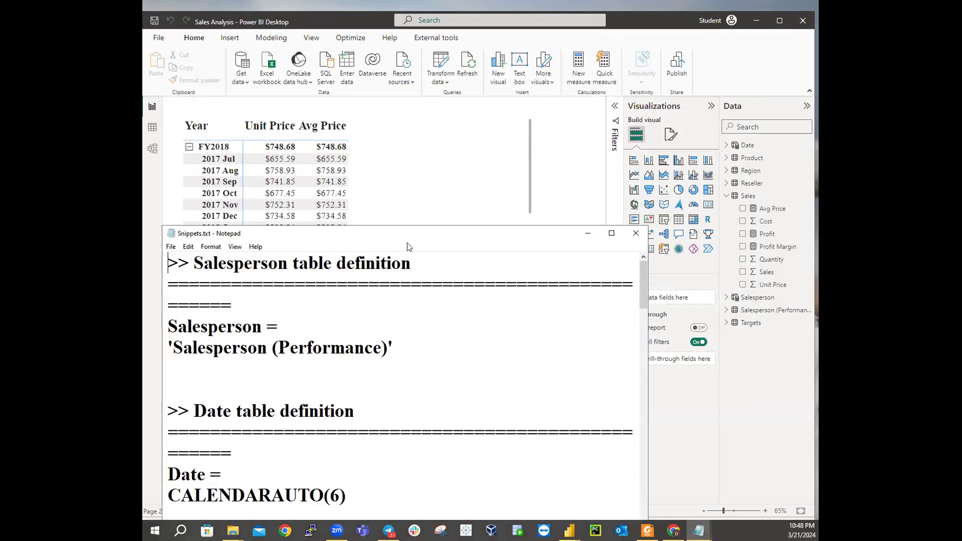
drag(416, 236, 460, 56)
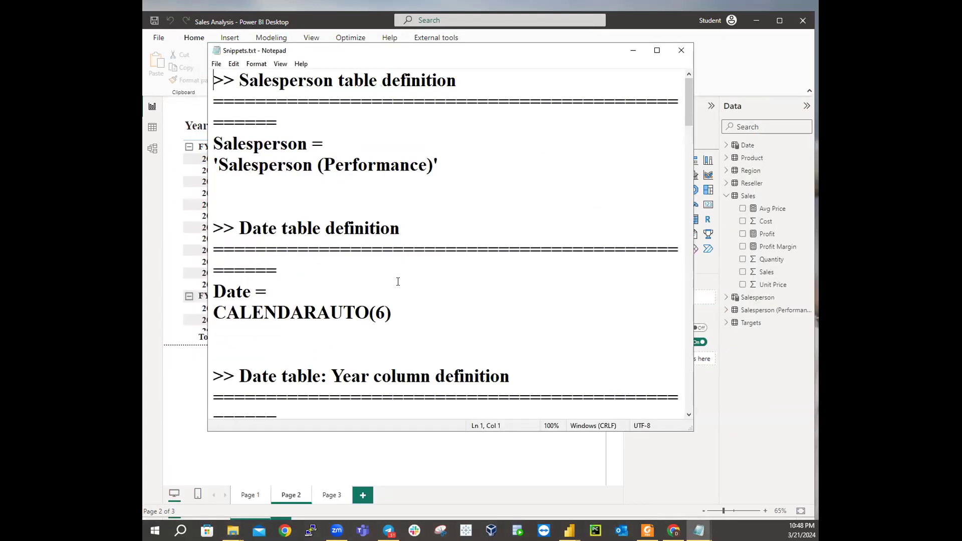
Shrink the snippet text to 40% zoom and review the Salesperson table, Date table and Year column definitions.
scroll(410, 282, down, 4)
scroll(426, 268, down, 2)
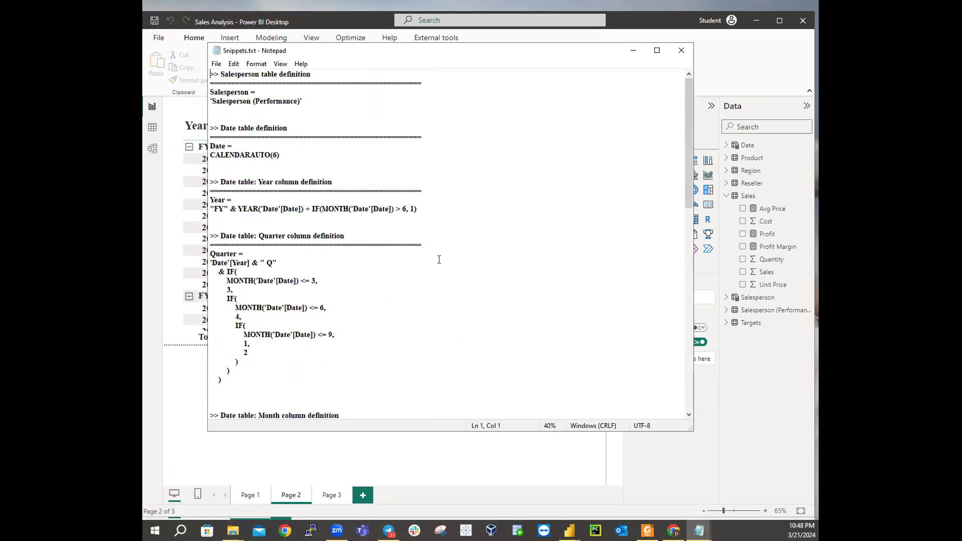
scroll(445, 250, down, 6)
scroll(444, 251, up, 6)
drag(304, 102, 201, 94)
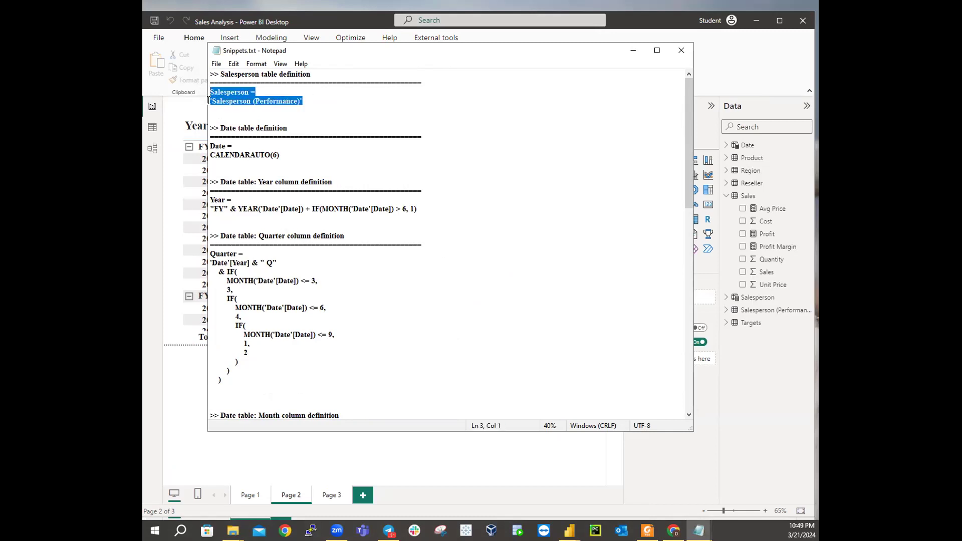
click(303, 153)
drag(303, 153, 209, 143)
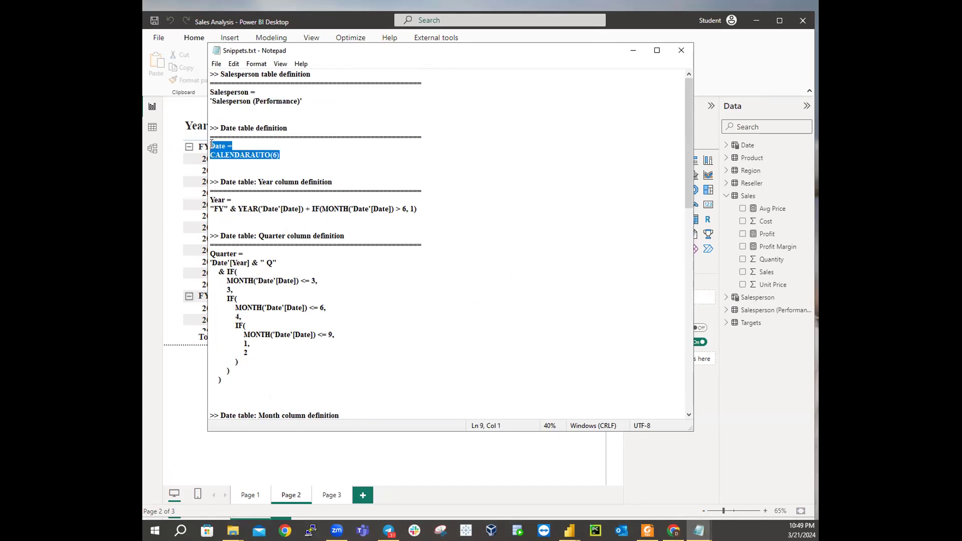
drag(427, 209, 211, 199)
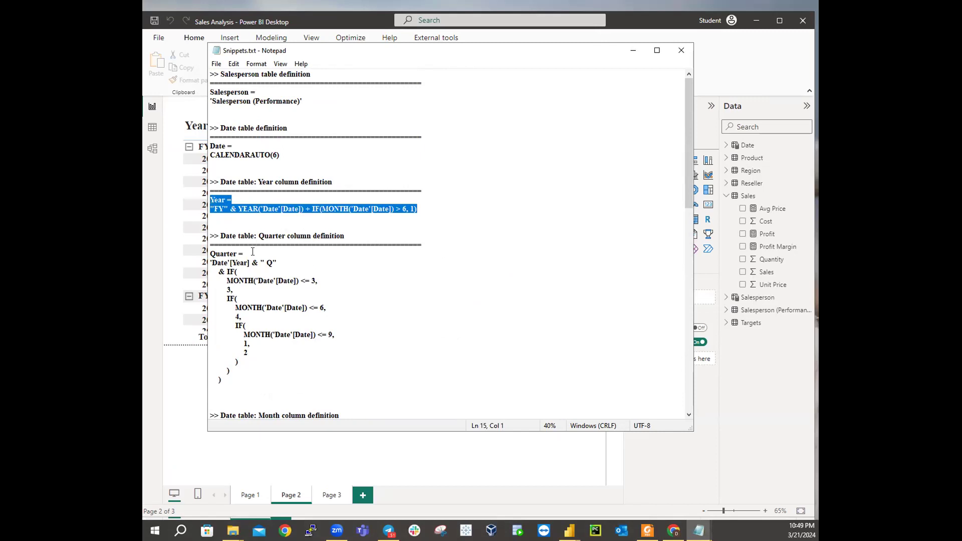
Review the Quarter, Month and MonthKey column definitions and the Avg Price measure definition in the snippets.
scroll(253, 252, down, 4)
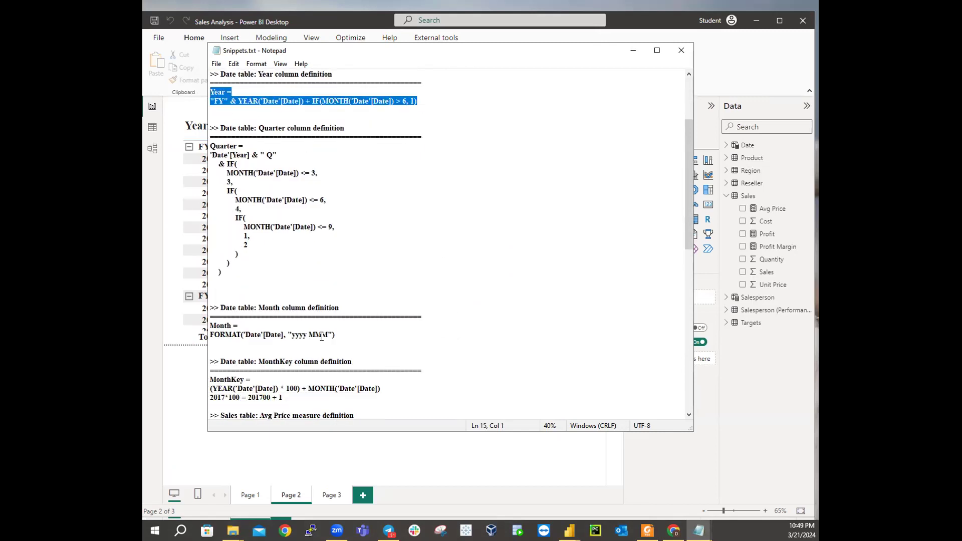
scroll(350, 332, down, 3)
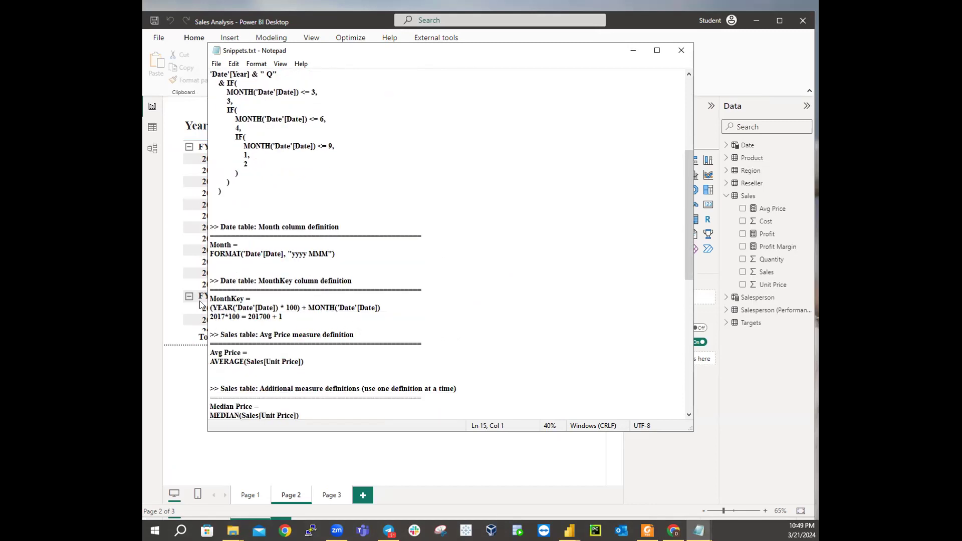
drag(300, 318, 203, 300)
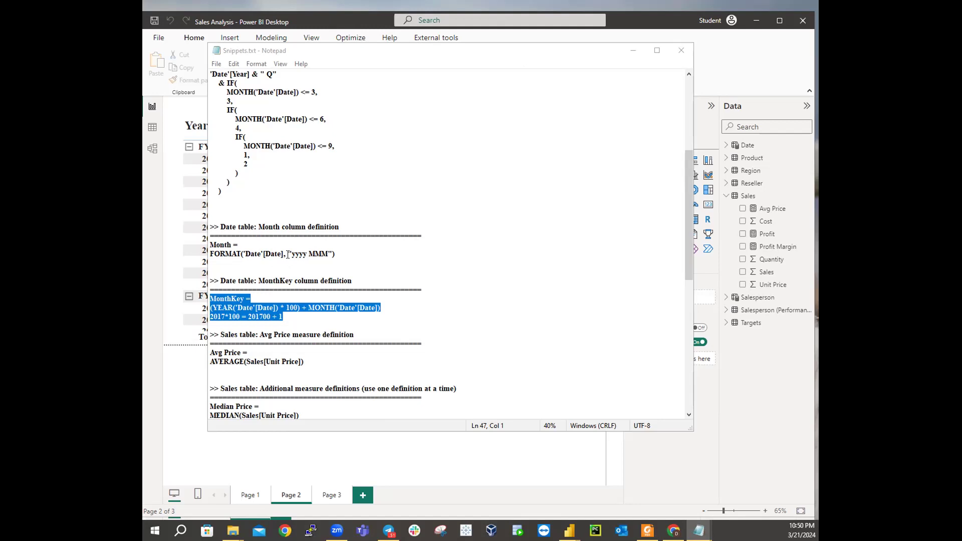
click(246, 299)
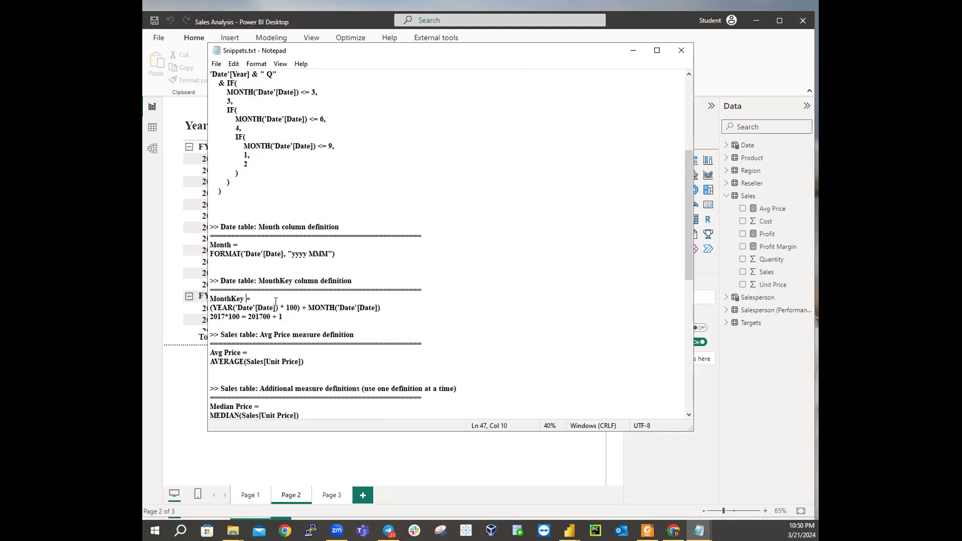
scroll(277, 301, down, 1)
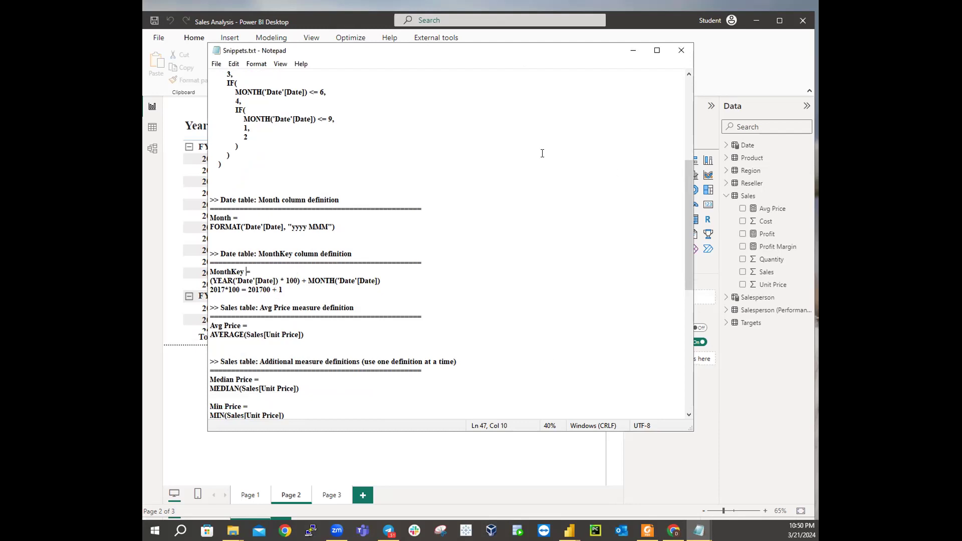
Return to Power BI Desktop and inspect the fields of the Product, Sales, Salesperson, Salesperson (Performance) and Targets tables.
click(633, 50)
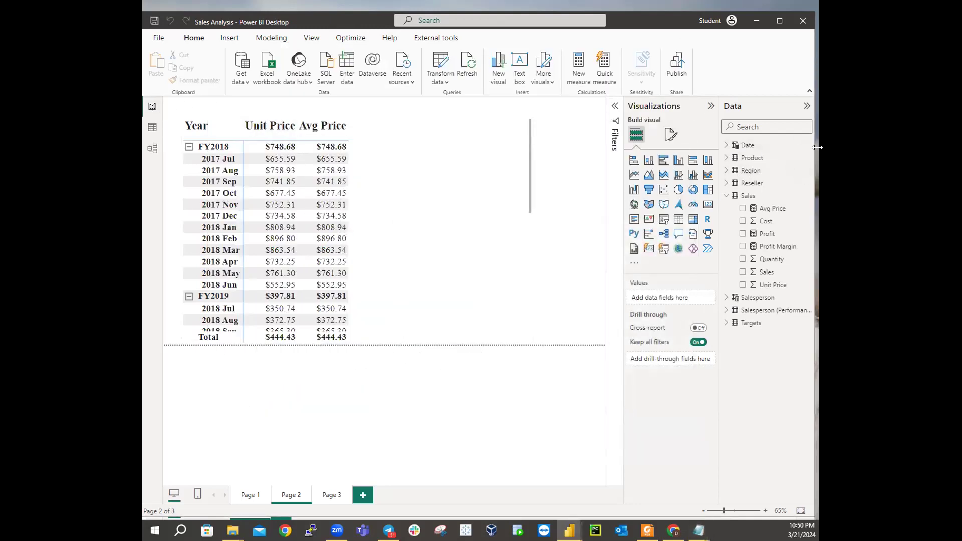
click(727, 159)
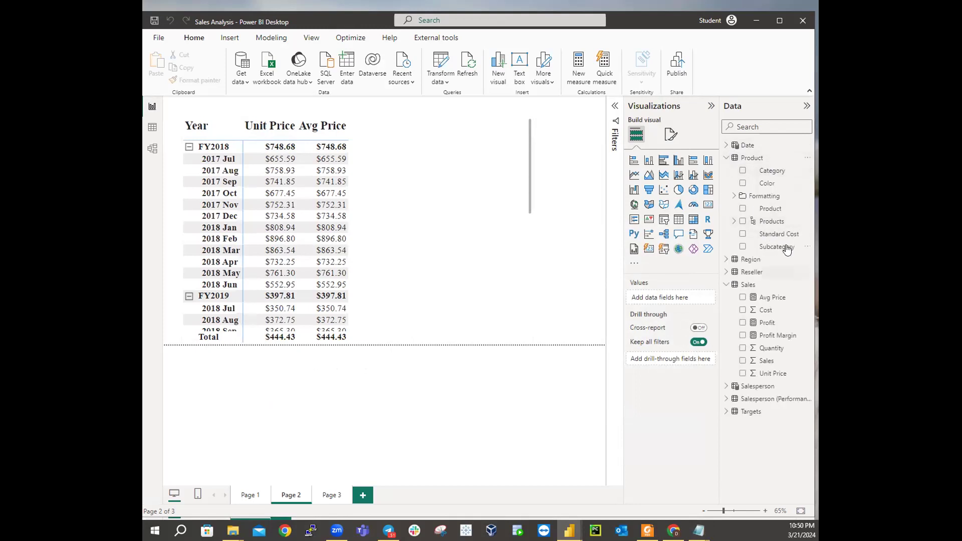
click(727, 158)
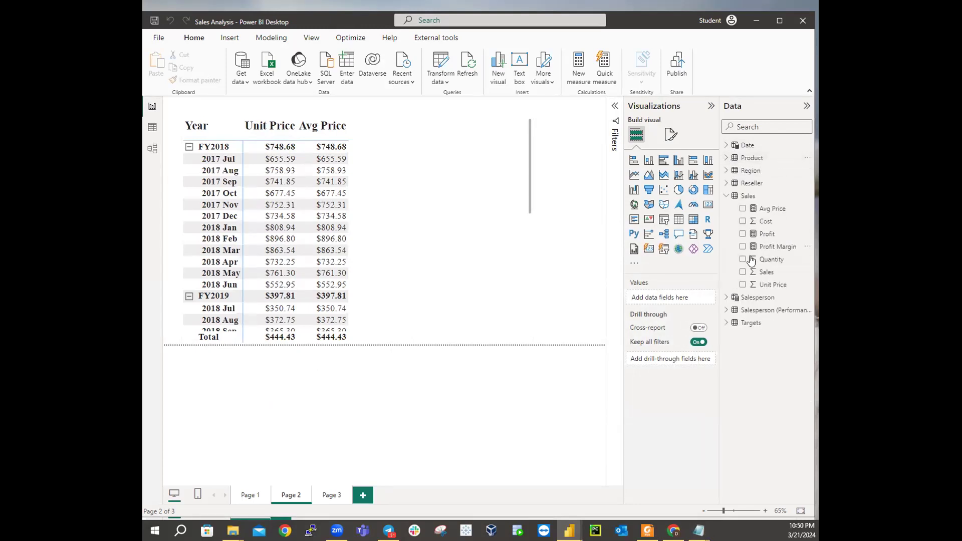
click(727, 196)
click(727, 209)
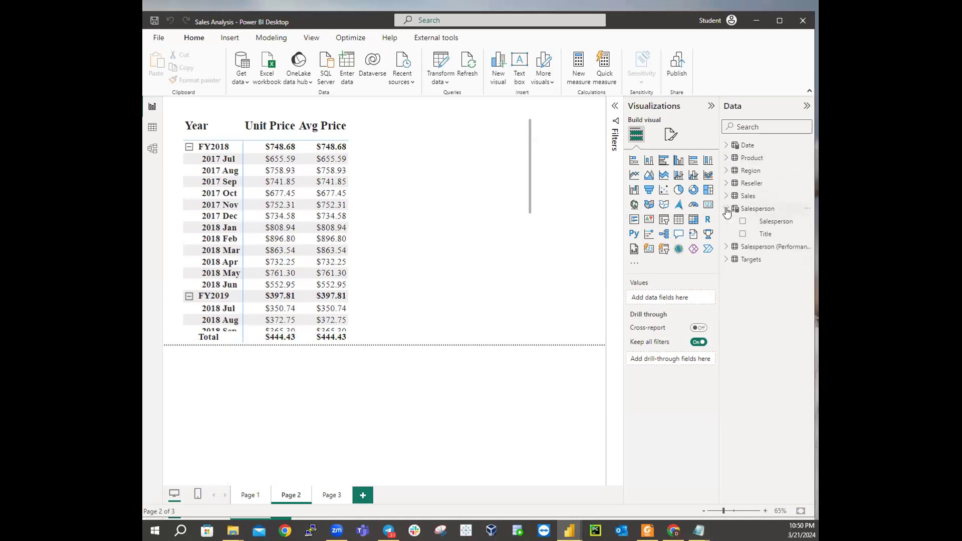
click(727, 209)
click(726, 222)
click(727, 222)
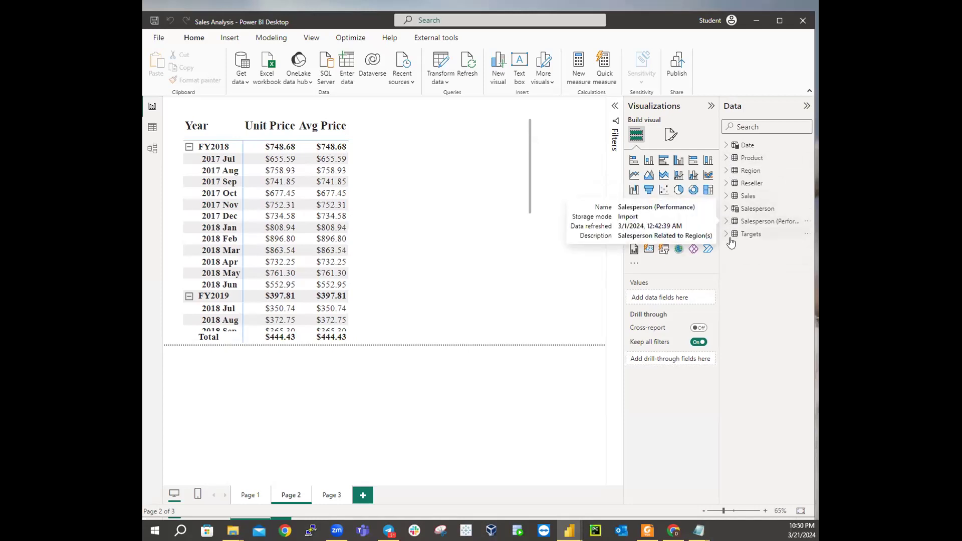
click(727, 234)
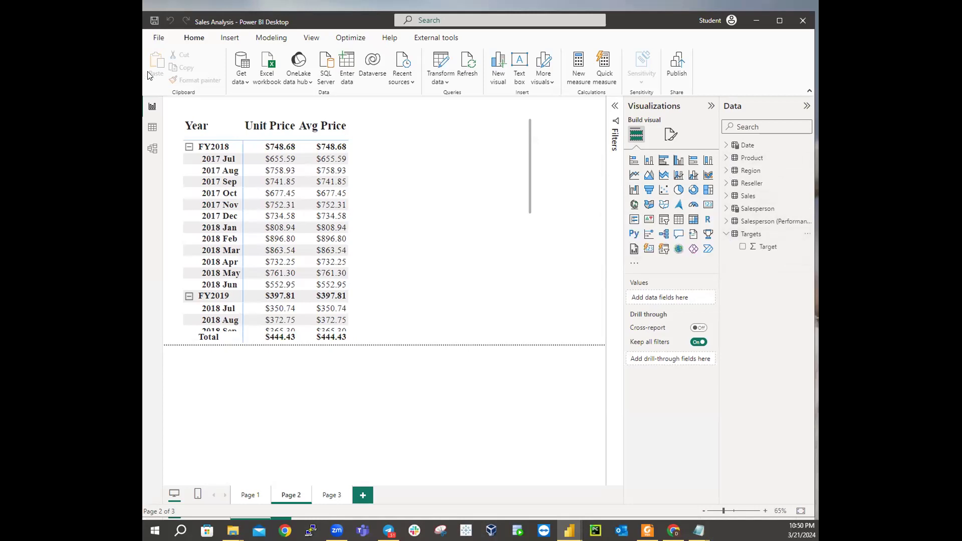
Examine the Sales table's visible and hidden fields in Model view, compare with Report view, and return to Report view.
click(151, 150)
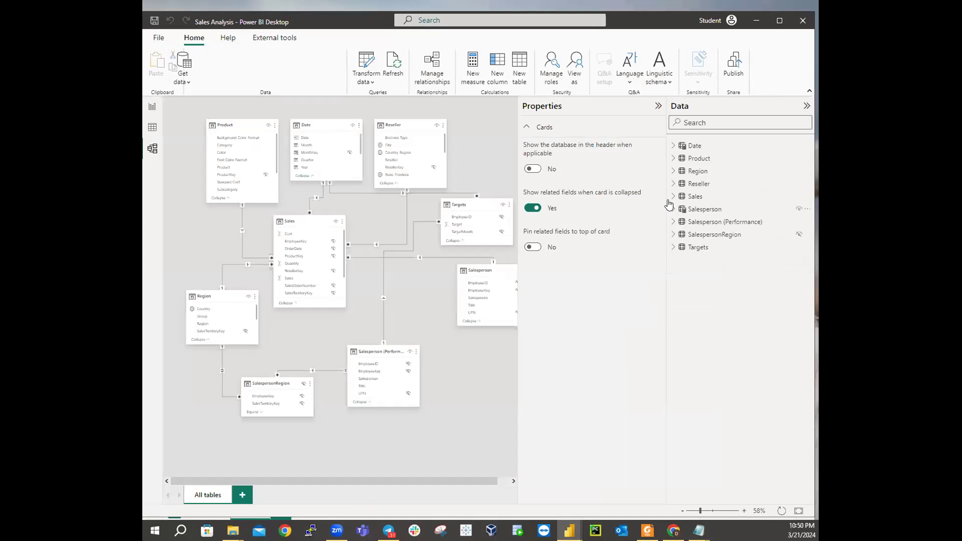
click(675, 196)
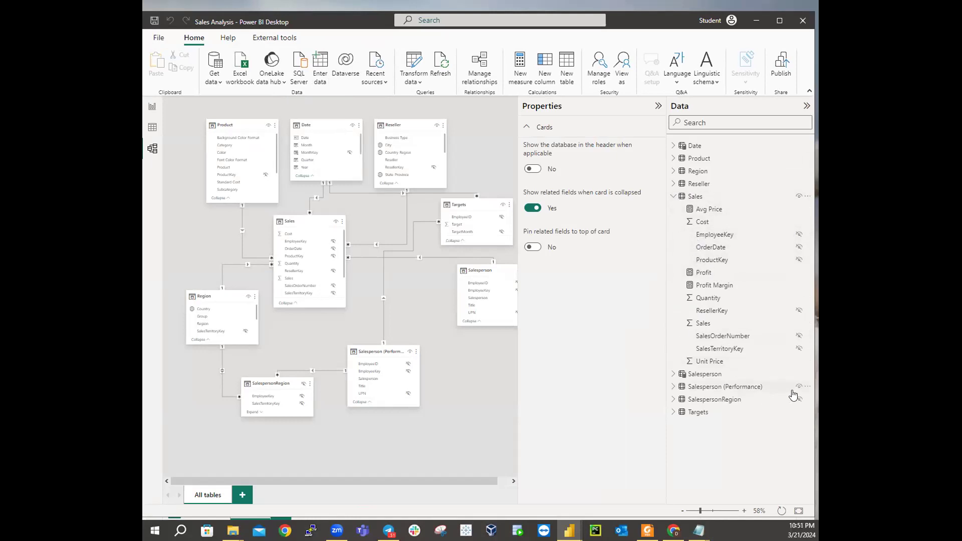
mouse_move(794, 374)
click(152, 107)
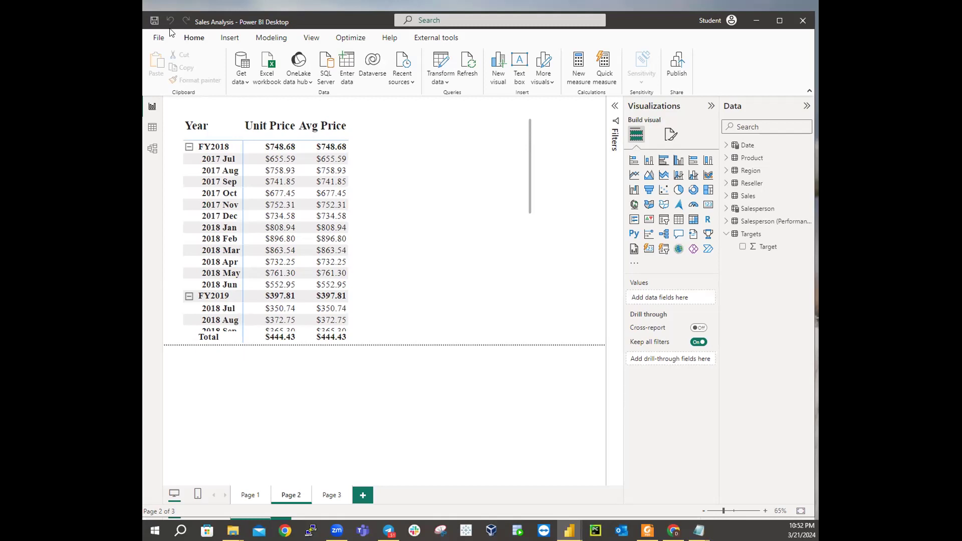
click(151, 149)
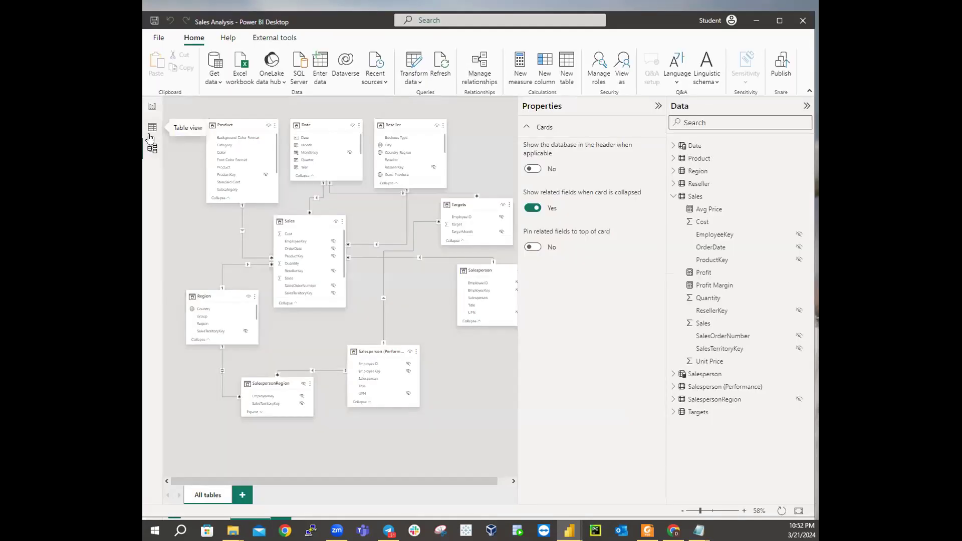
click(675, 199)
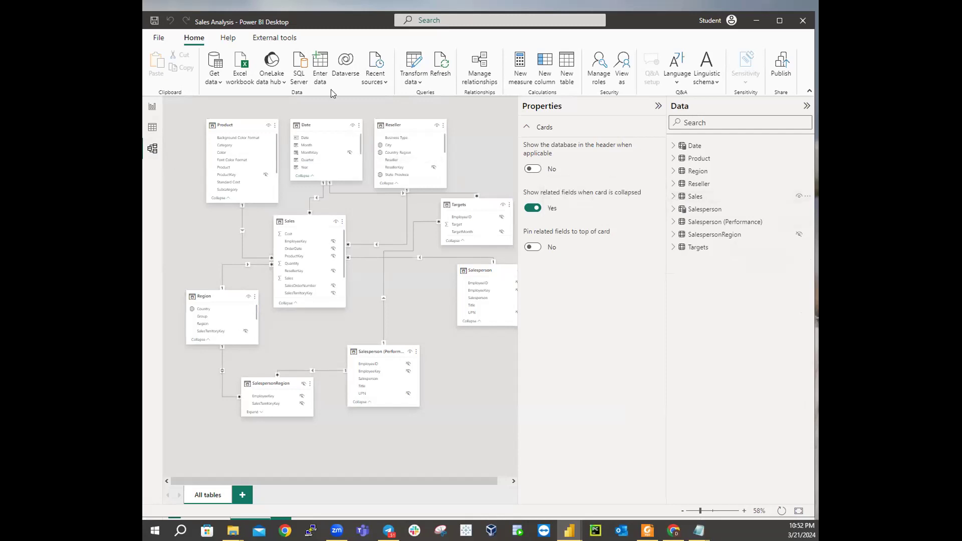
click(149, 106)
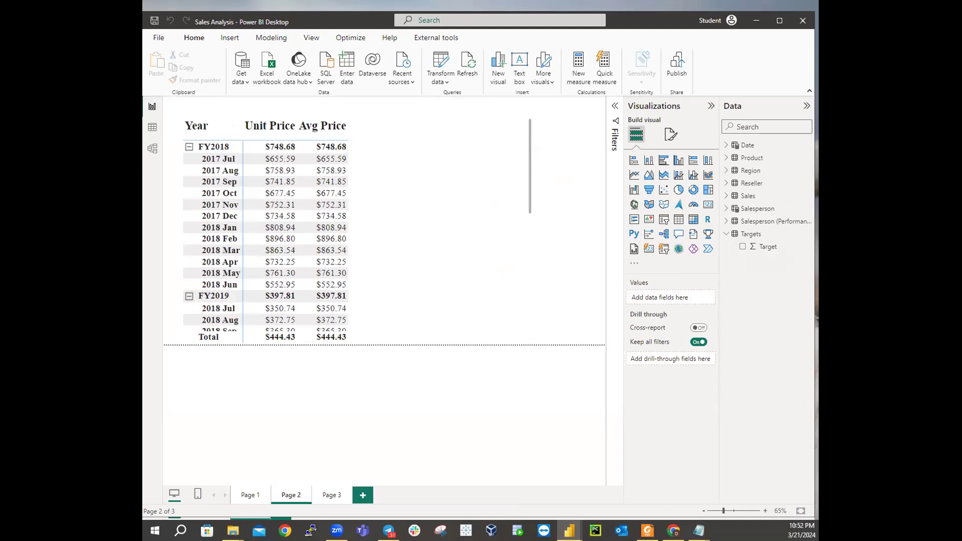
Add a new measure to the Sales table and check the additional measure definitions in the snippets file.
key(alt+Tab)
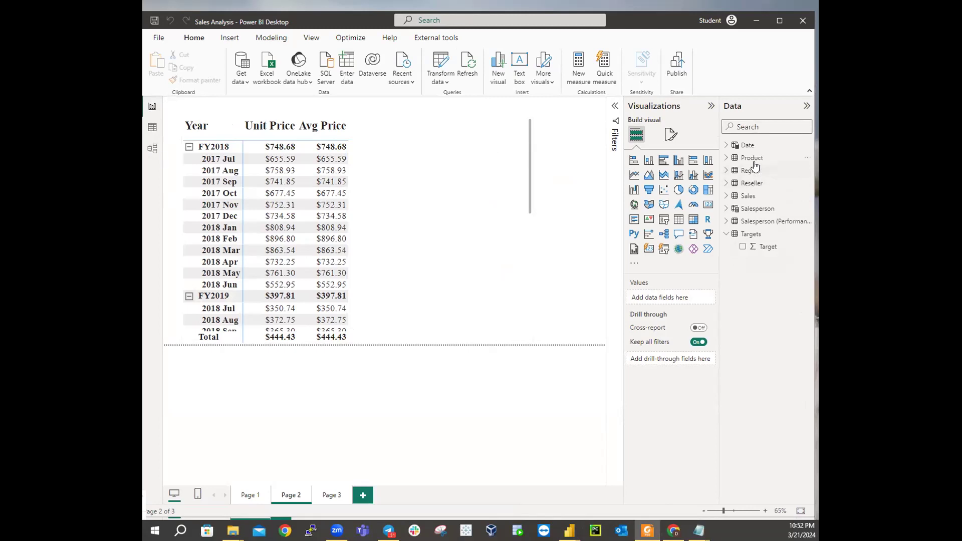
click(727, 197)
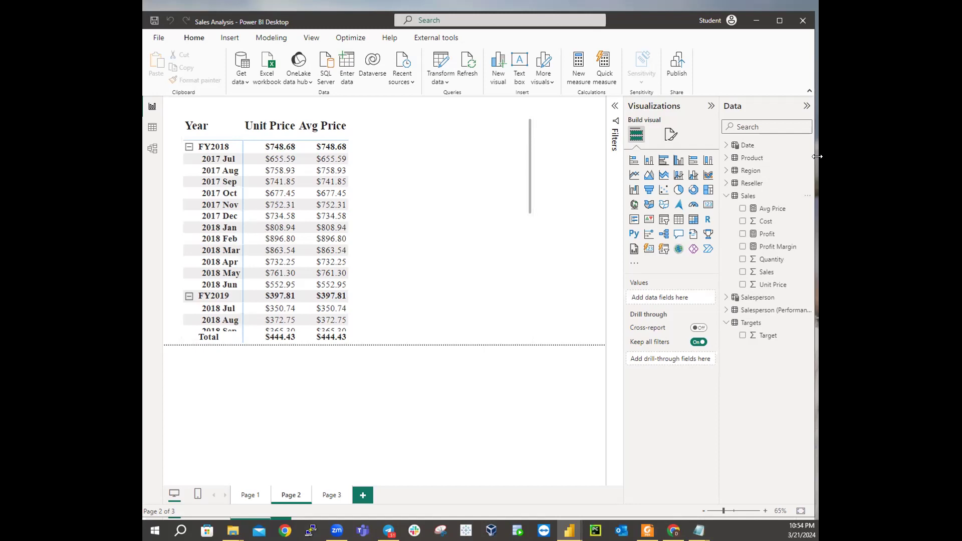
right_click(748, 196)
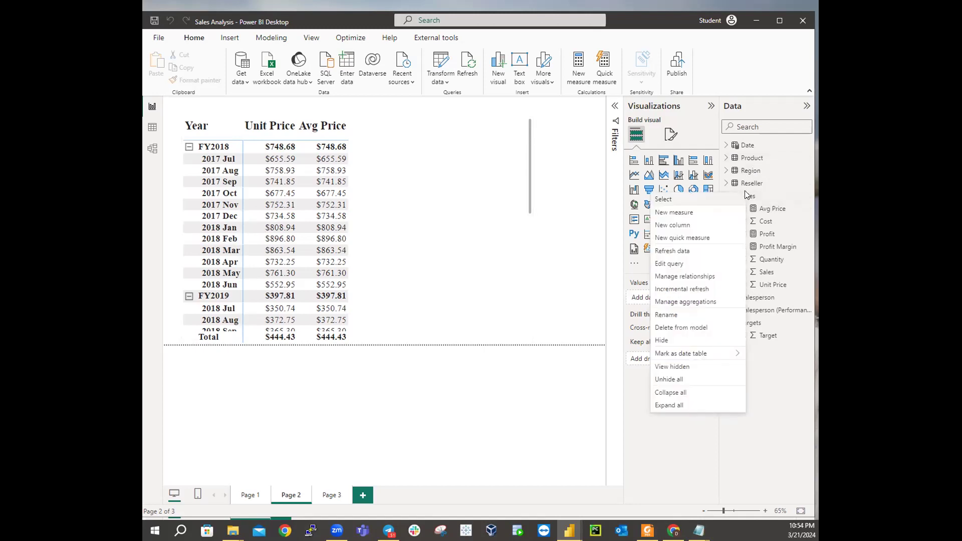
click(681, 212)
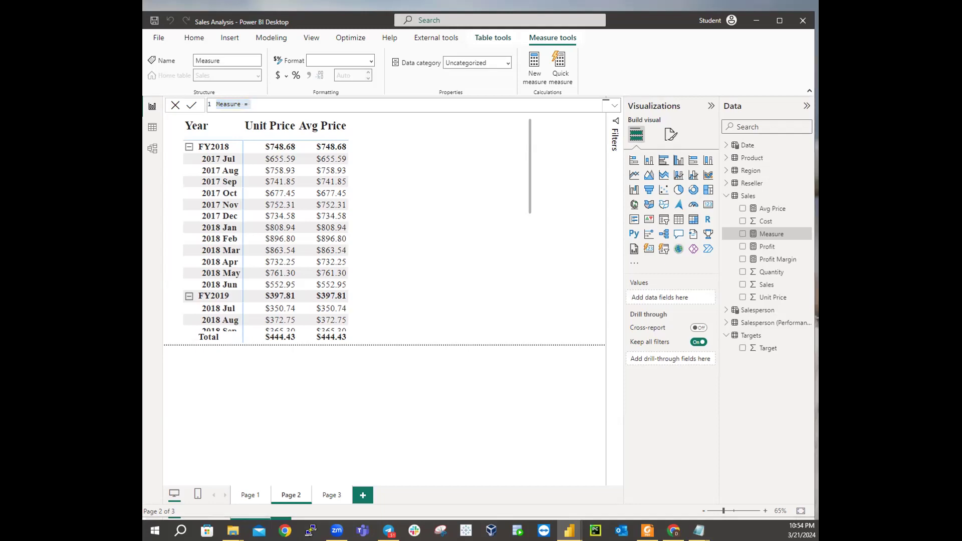
key(alt+Tab)
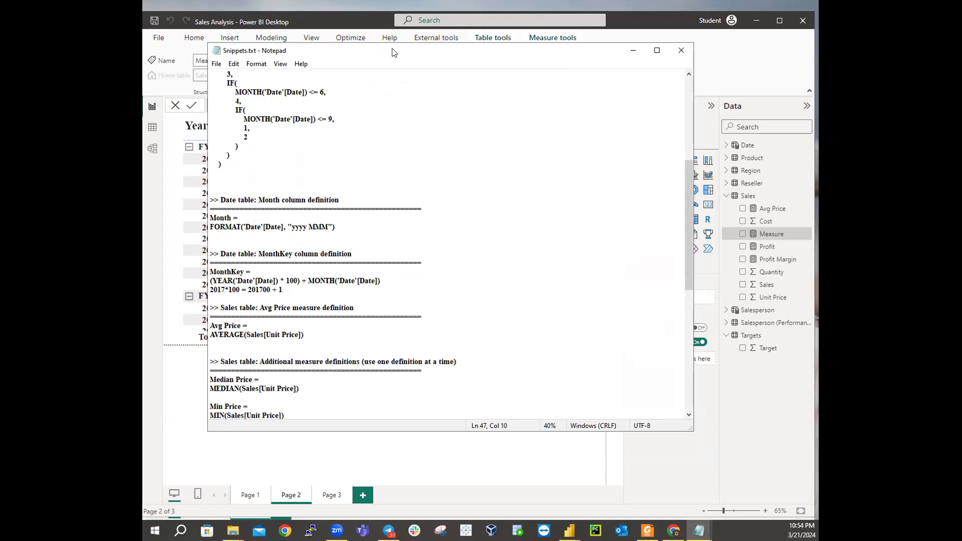
key(alt+Tab)
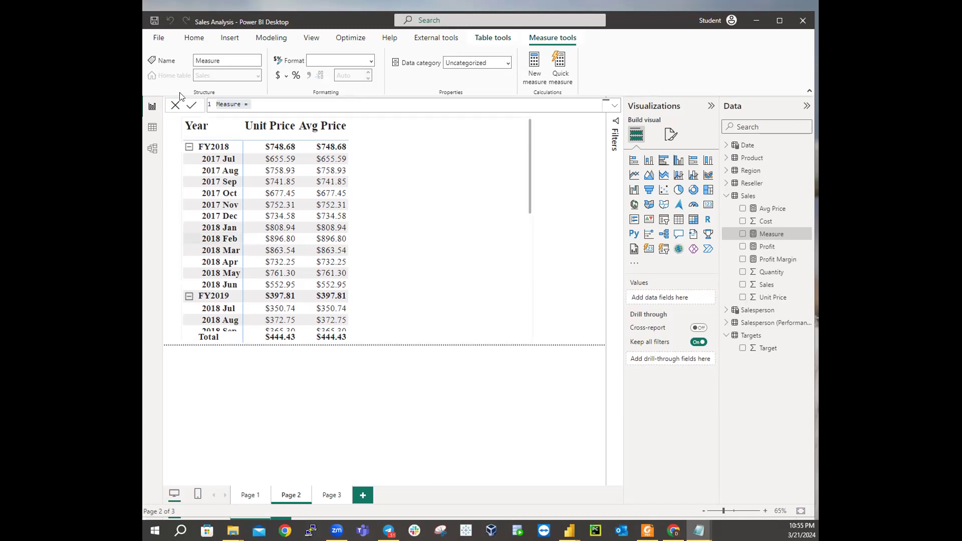
Replace the new measure's default name with Median Price in its formula and start a second formula line.
triple_click(237, 106)
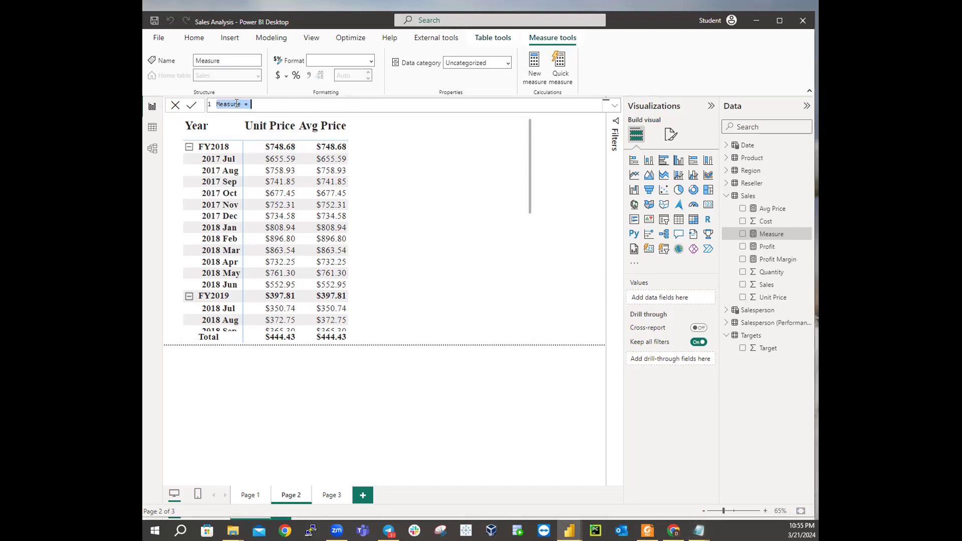
click(240, 105)
key(BackSpace)
key(BackSpace)
key(BackSpace)
key(BackSpace)
key(BackSpace)
key(BackSpace)
key(BackSpace)
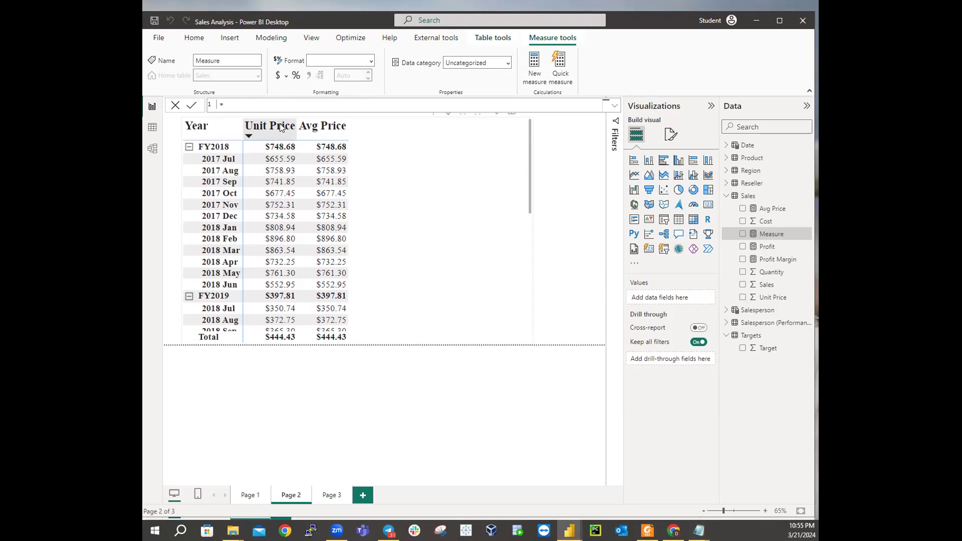
text(Median Price)
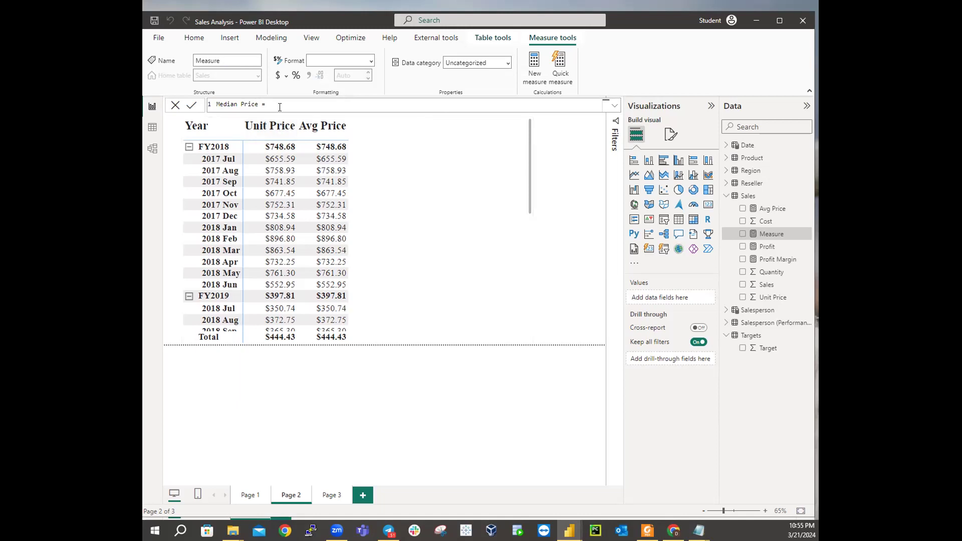
click(276, 104)
key(shift+Return)
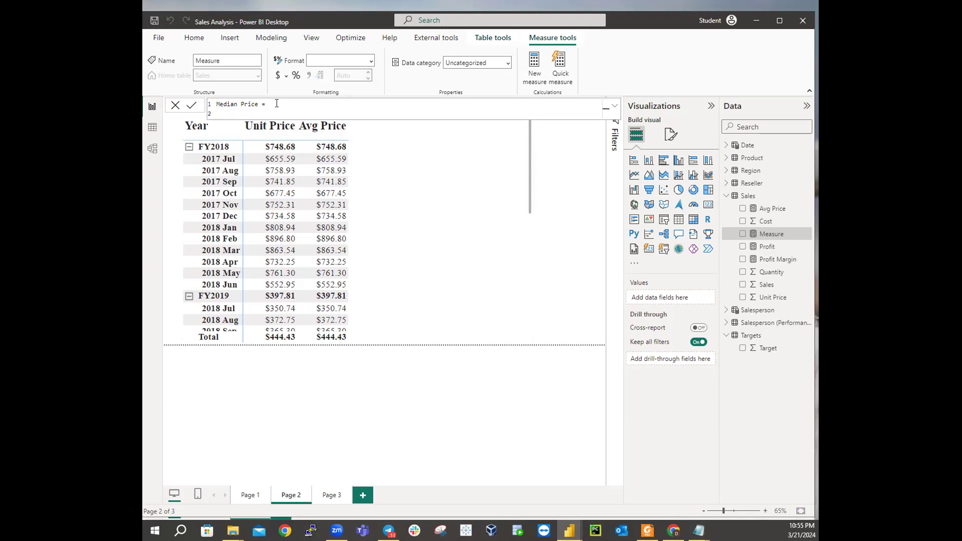
text(AVERAGE)
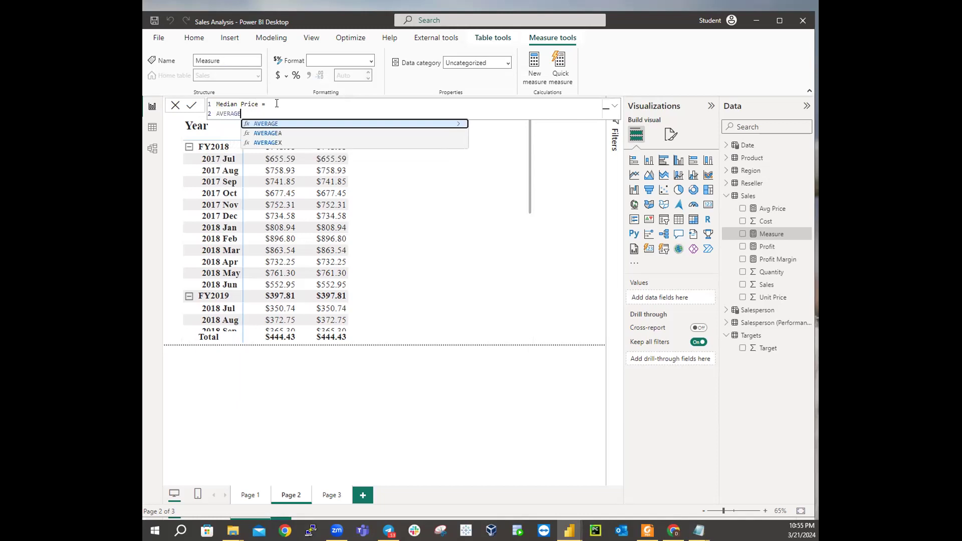
text(()
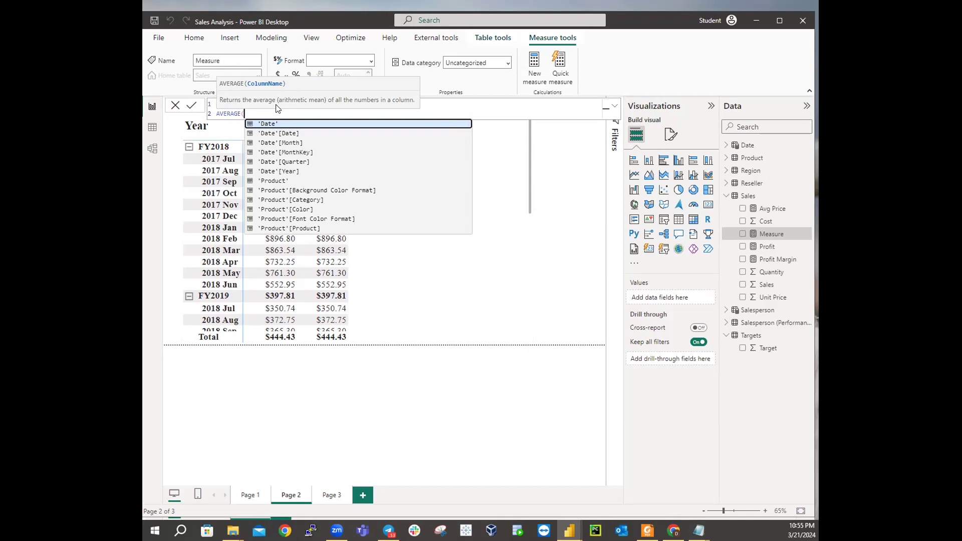
text(S)
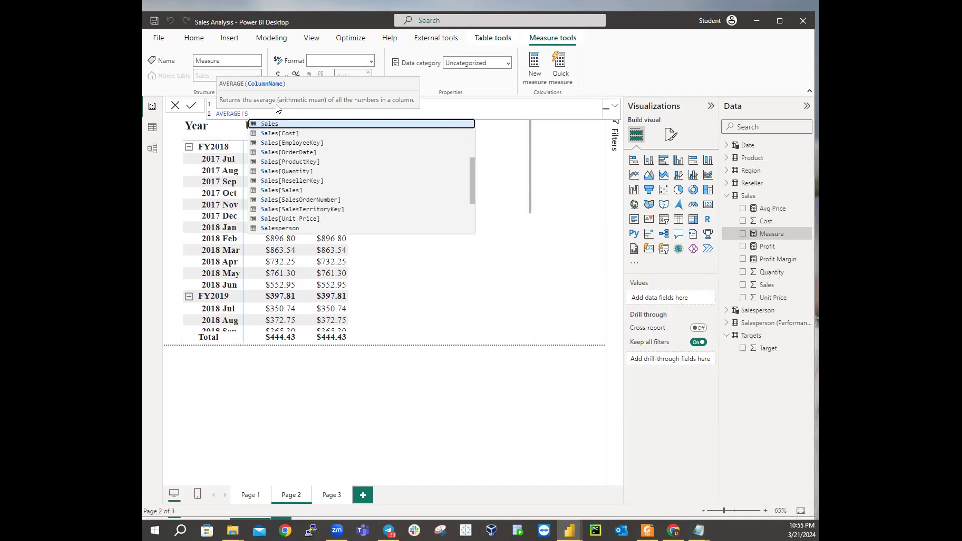
text(ale)
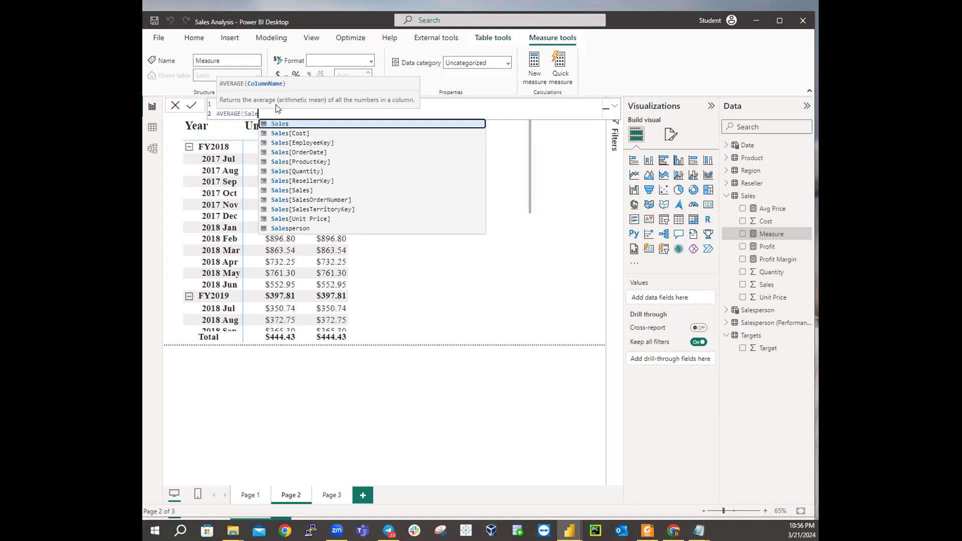
key(BackSpace)
key(BackSpace)
key(BackSpace)
key(BackSpace)
key(BackSpace)
key(BackSpace)
key(BackSpace)
key(BackSpace)
key(BackSpace)
key(BackSpace)
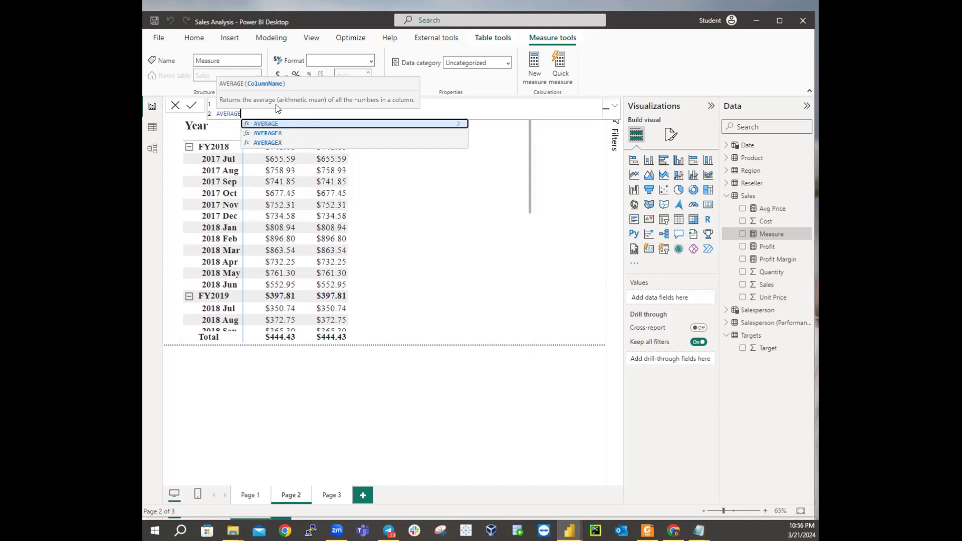
key(BackSpace)
key(BackSpace)
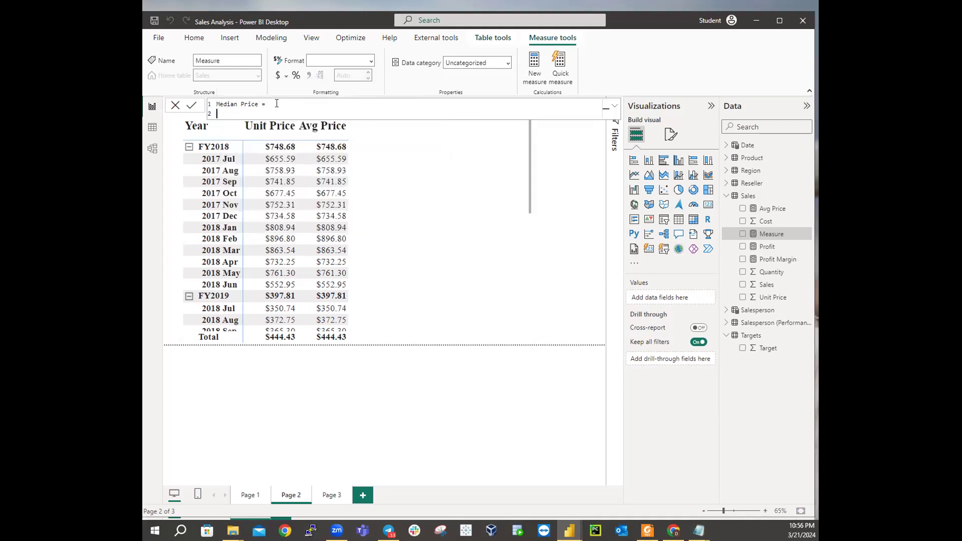
Define the Median Price measure as MEDIAN(Sales[Unit Price]) and commit the formula.
text(ME)
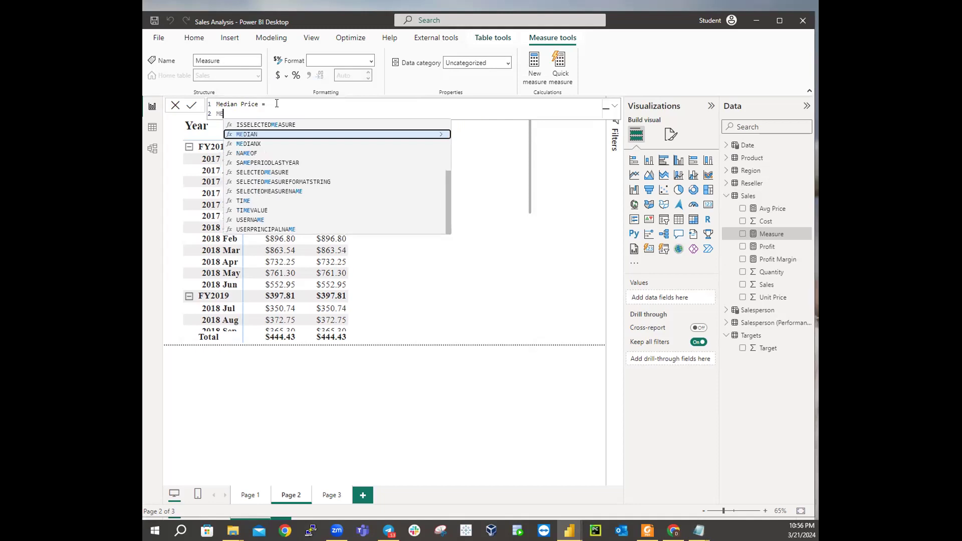
text(DIAN)
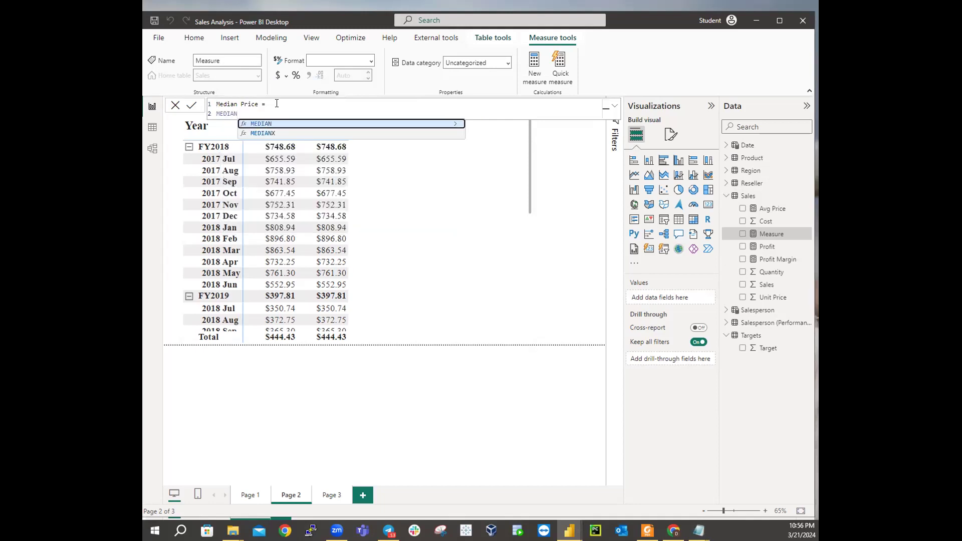
text(()
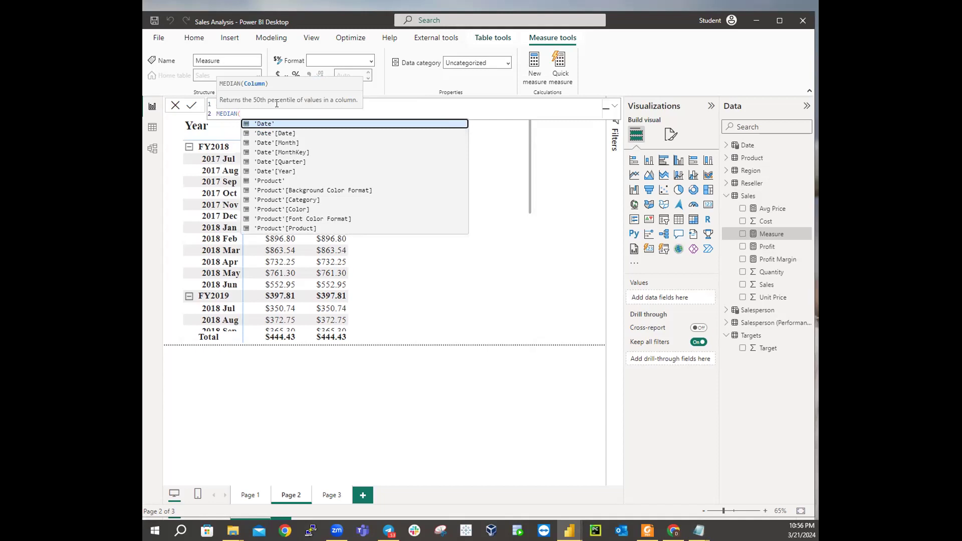
text(S)
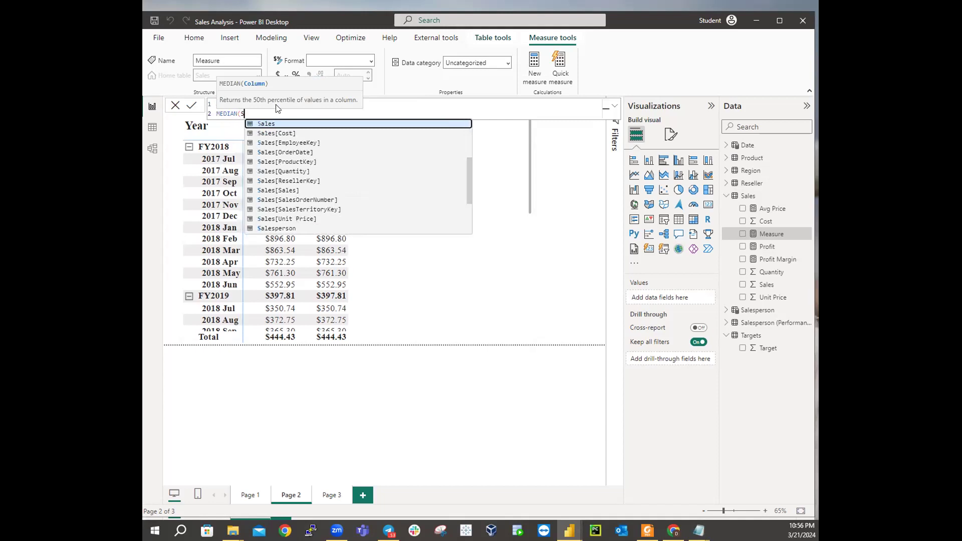
text(ale)
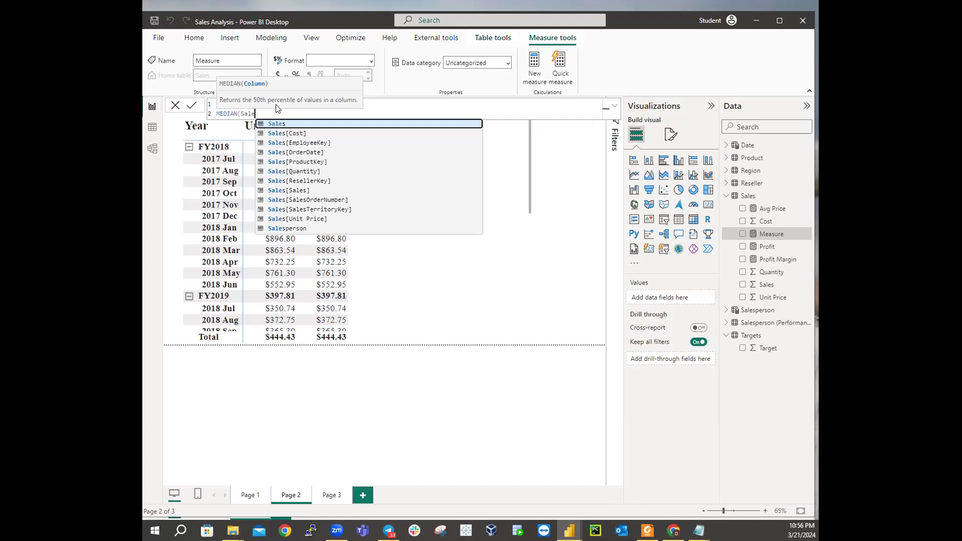
text(s)
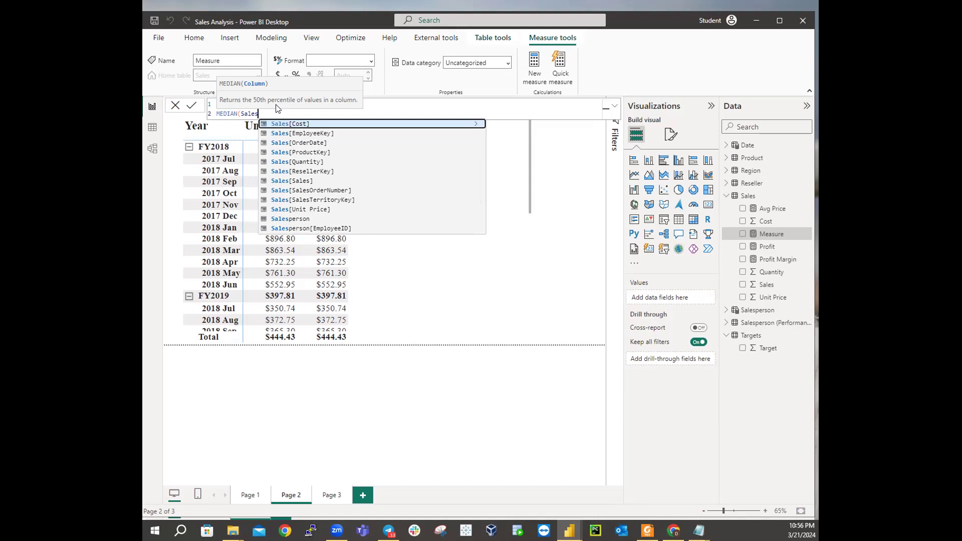
text([Unit)
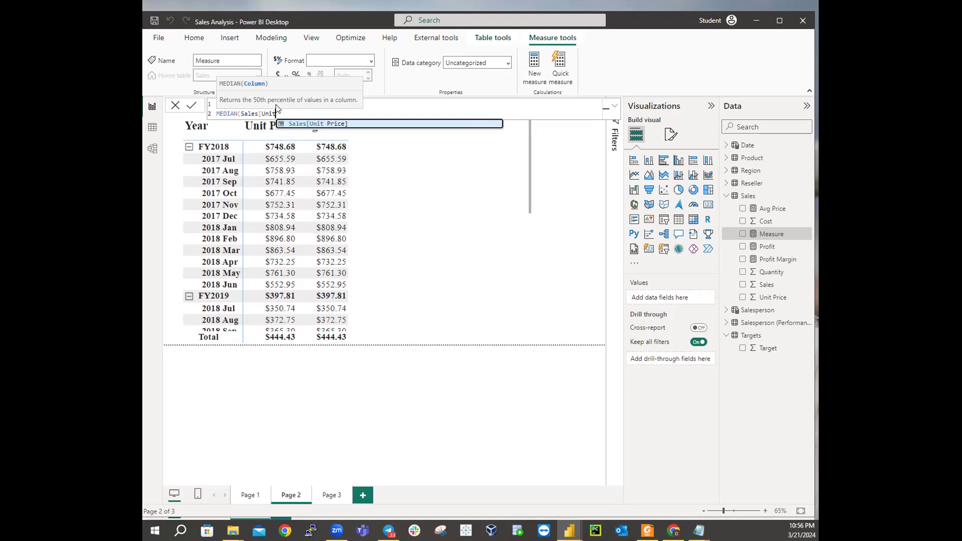
text( Price]))
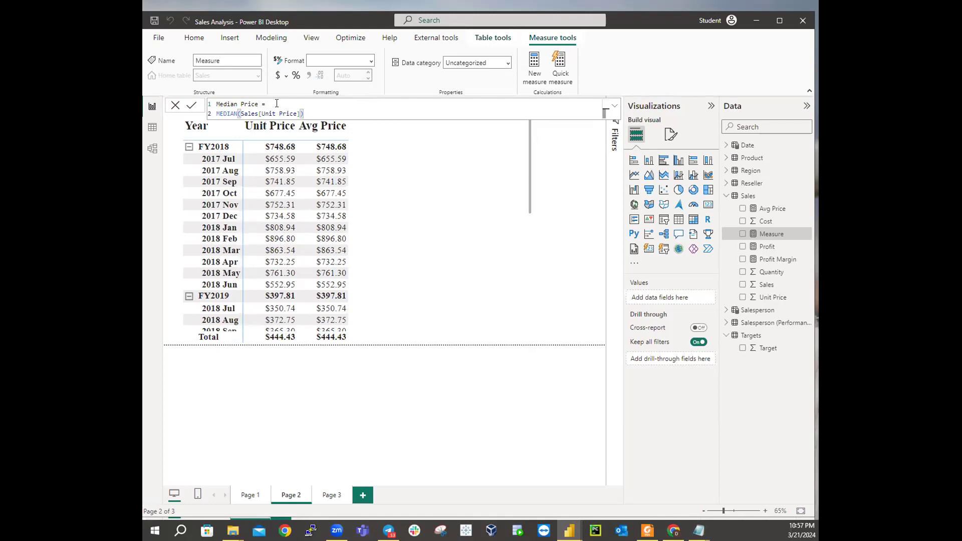
key(Return)
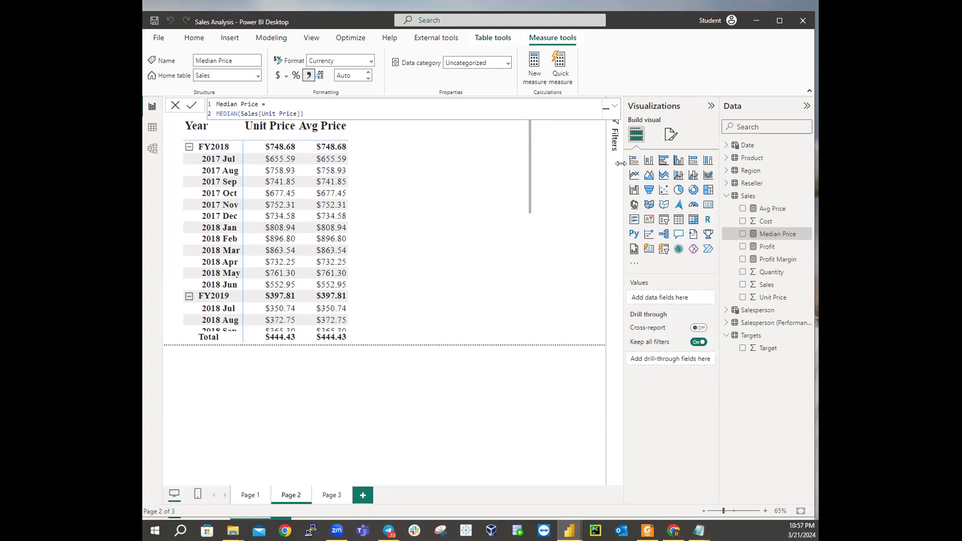
Add another measure to the Sales table, name it Min Price and start a second formula line.
right_click(746, 196)
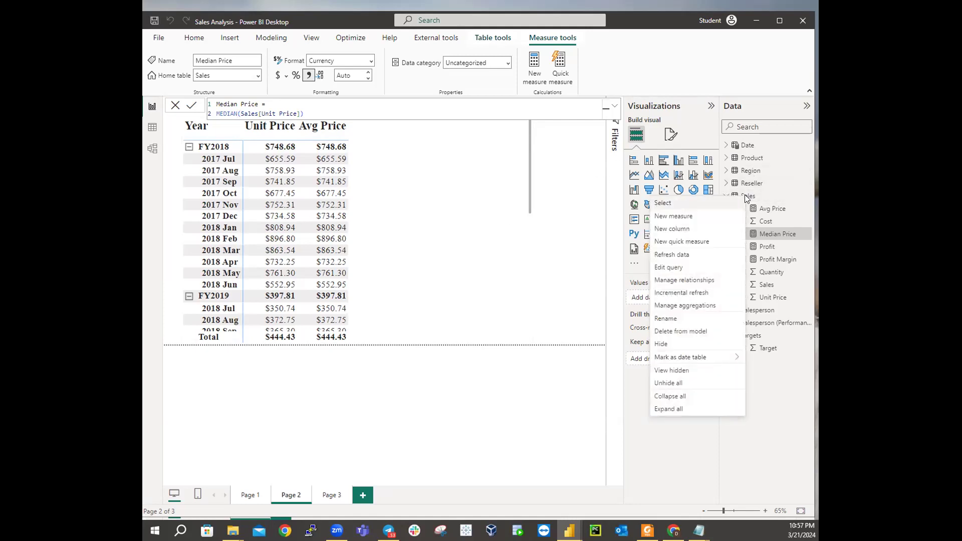
key(Escape)
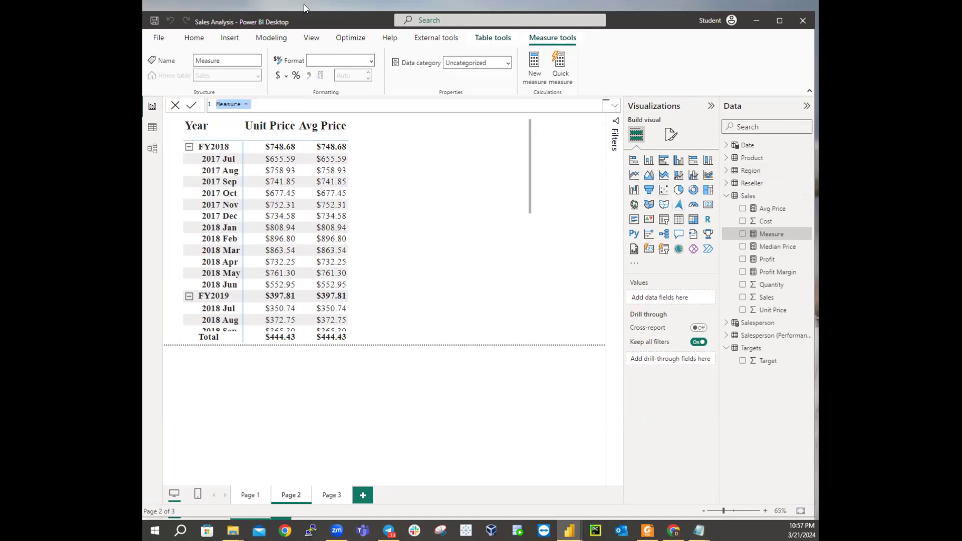
key(BackSpace)
text(Min Price)
key(shift+Return)
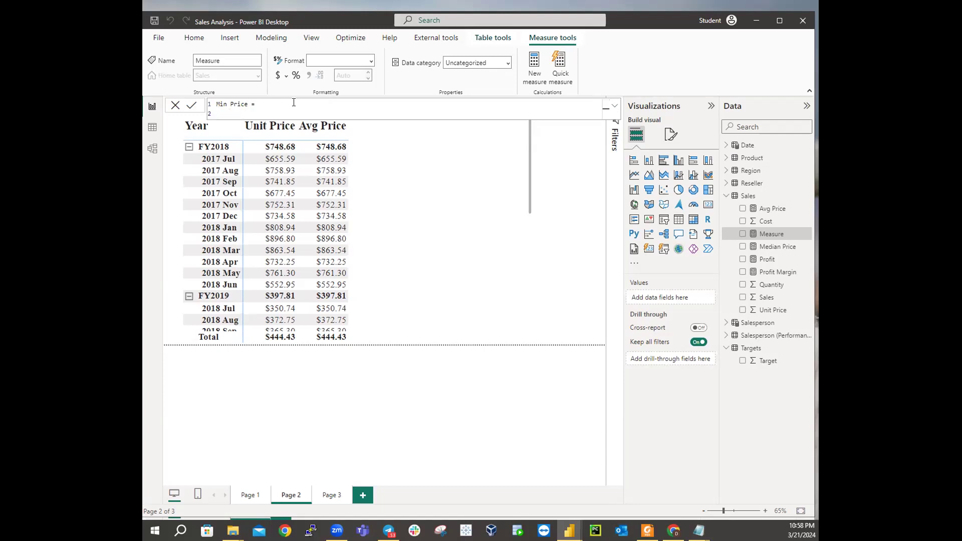
Define the Min Price measure as MIN(Sales[Unit Price]) and commit the formula.
text(MIN)
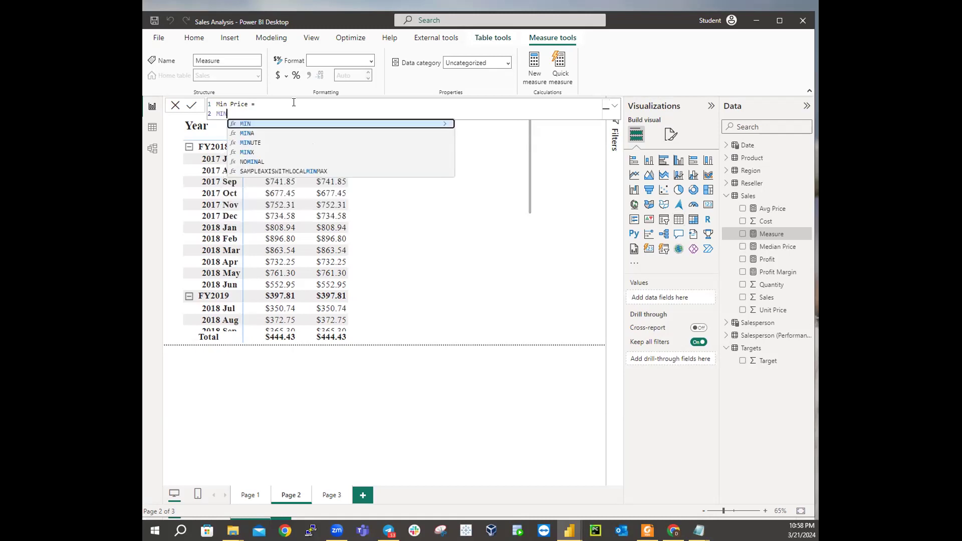
text((Sa)
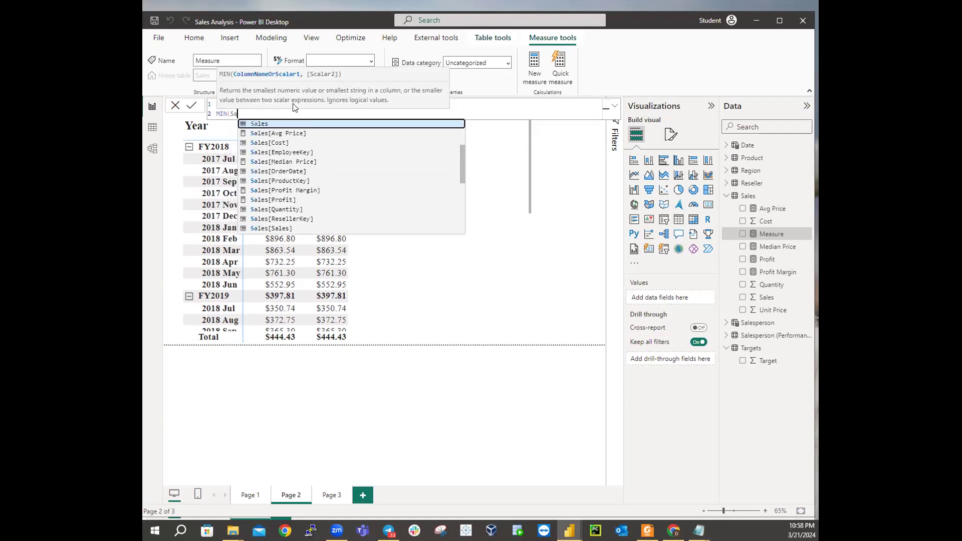
text(les)
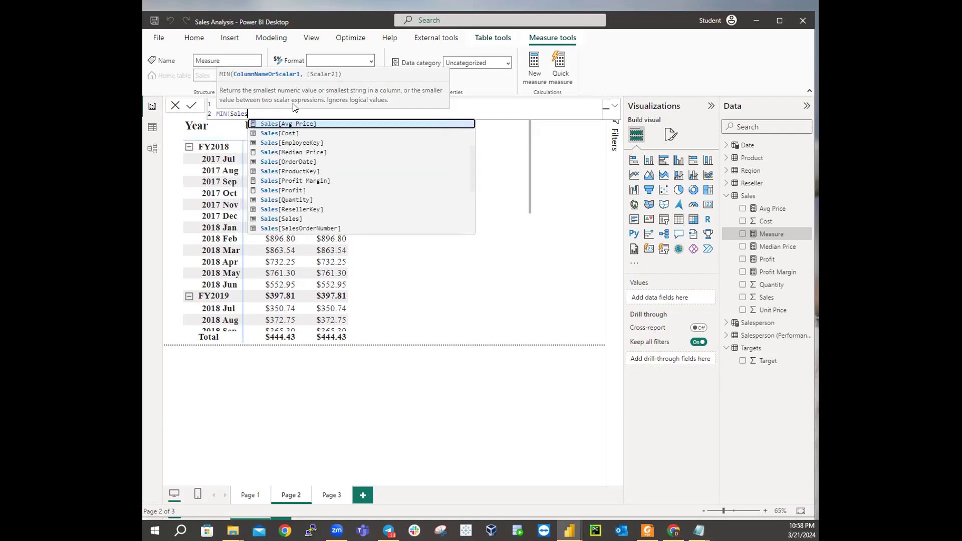
text([)
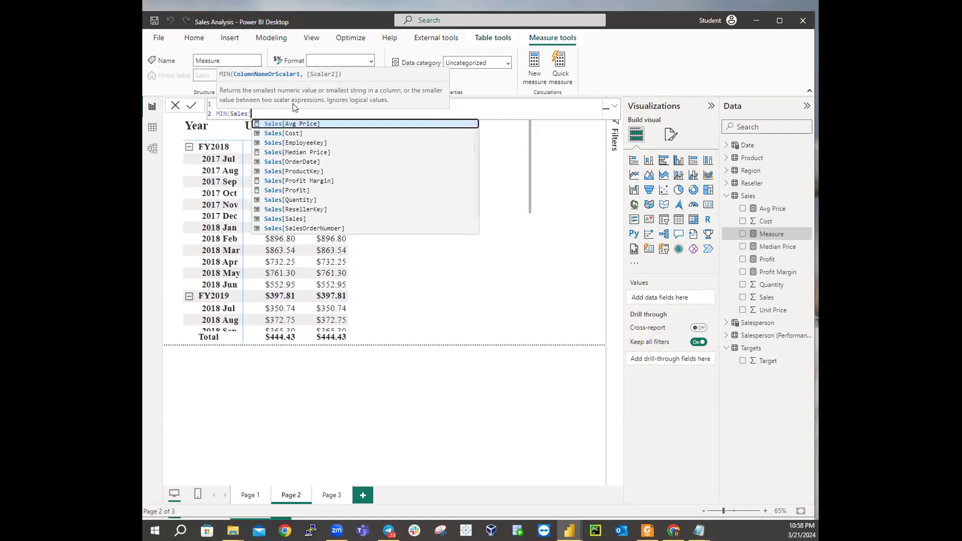
text(Unit Pri)
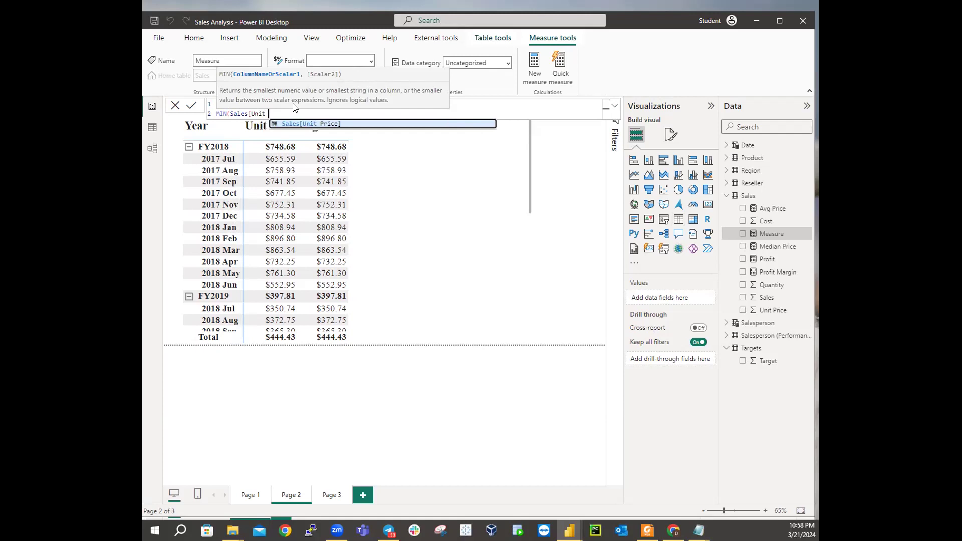
text(ce)
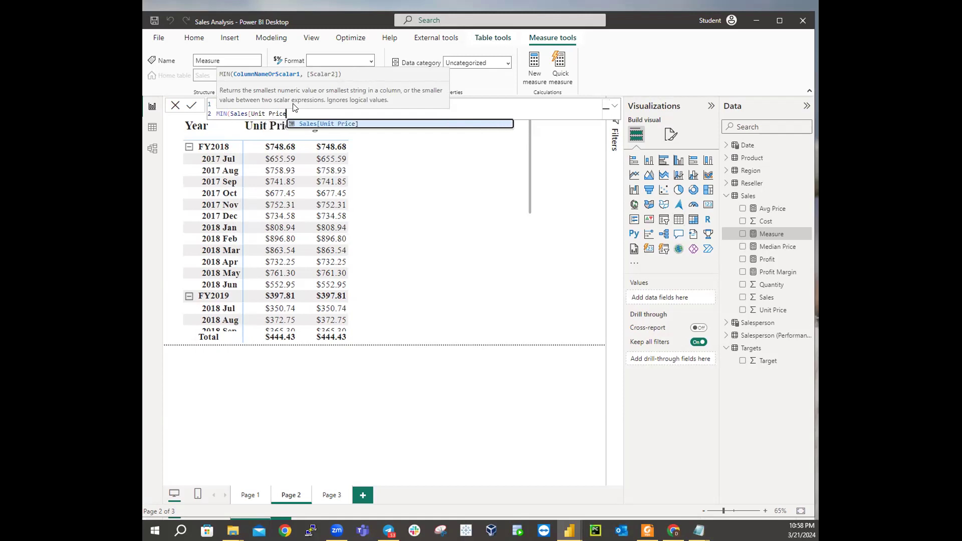
text(]))
key(Return)
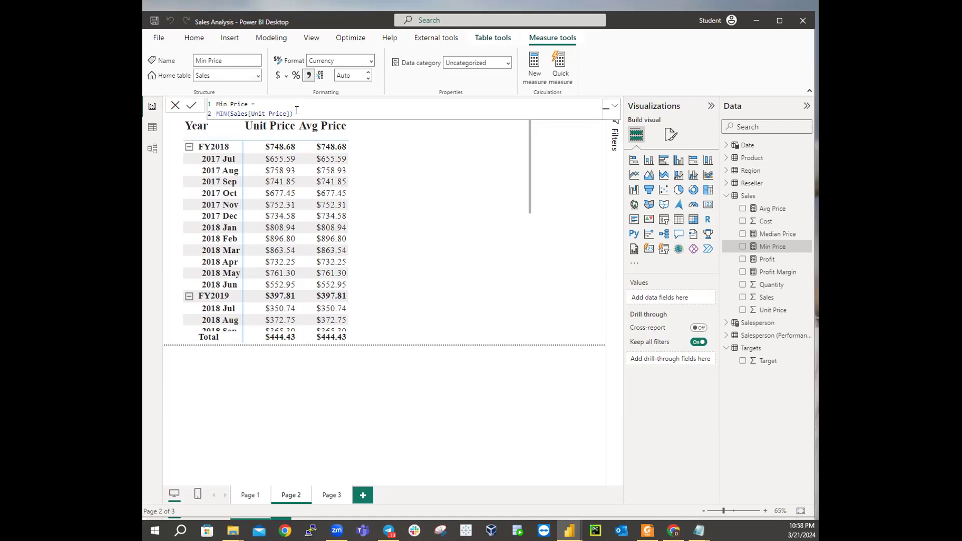
Copy the whole Min Price formula and paste it into another new measure in the Sales table.
drag(297, 113, 215, 108)
key(ctrl+c)
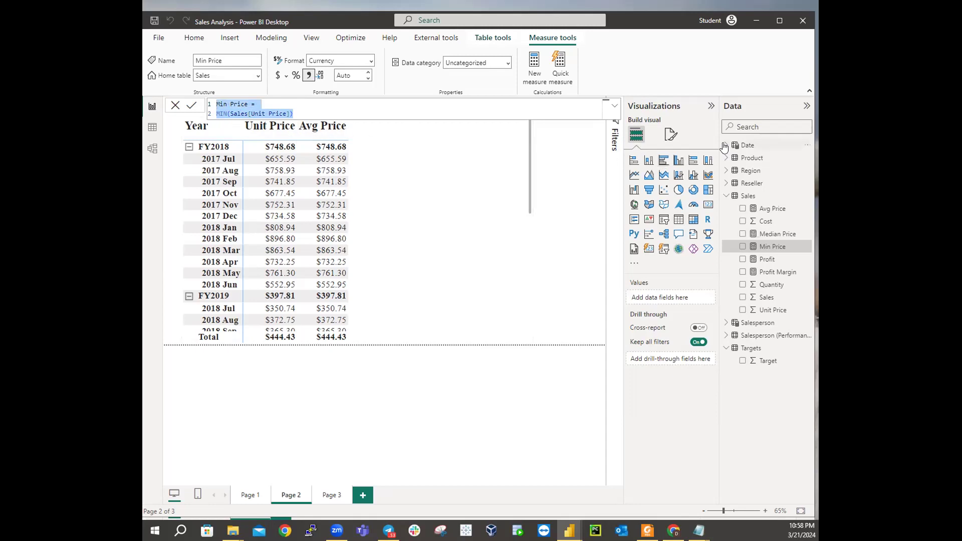
right_click(748, 197)
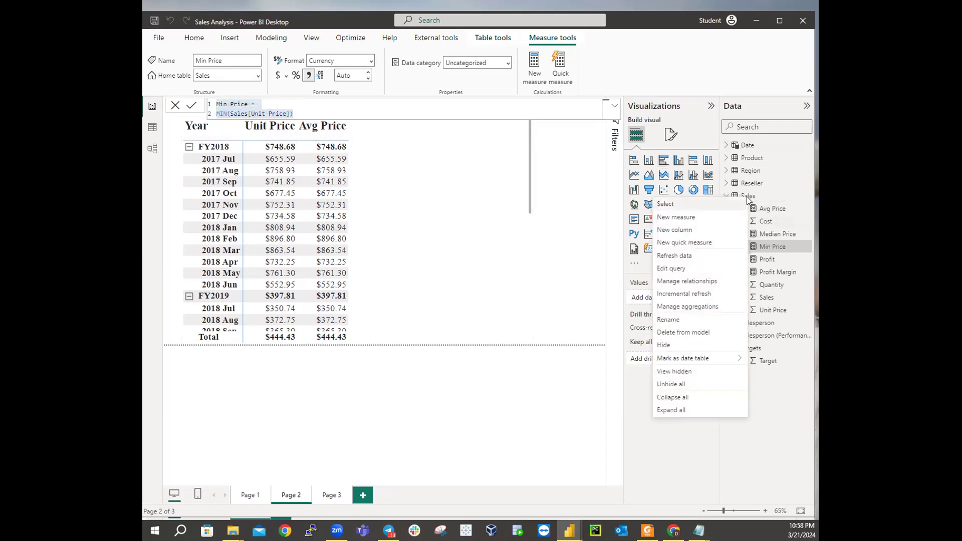
click(687, 216)
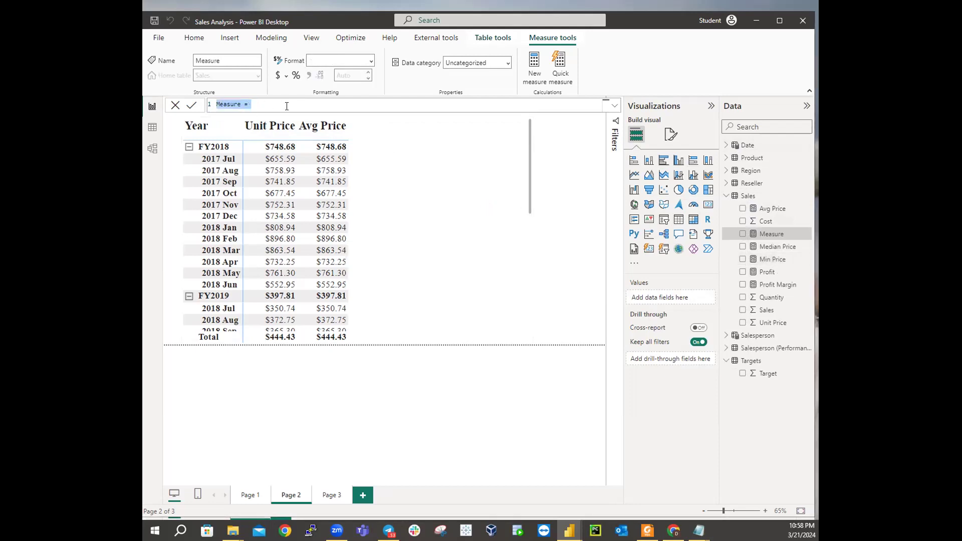
key(ctrl+v)
Turn the pasted formula into Max Price = MAX(Sales[Unit Price]) and commit the measure.
double_click(222, 104)
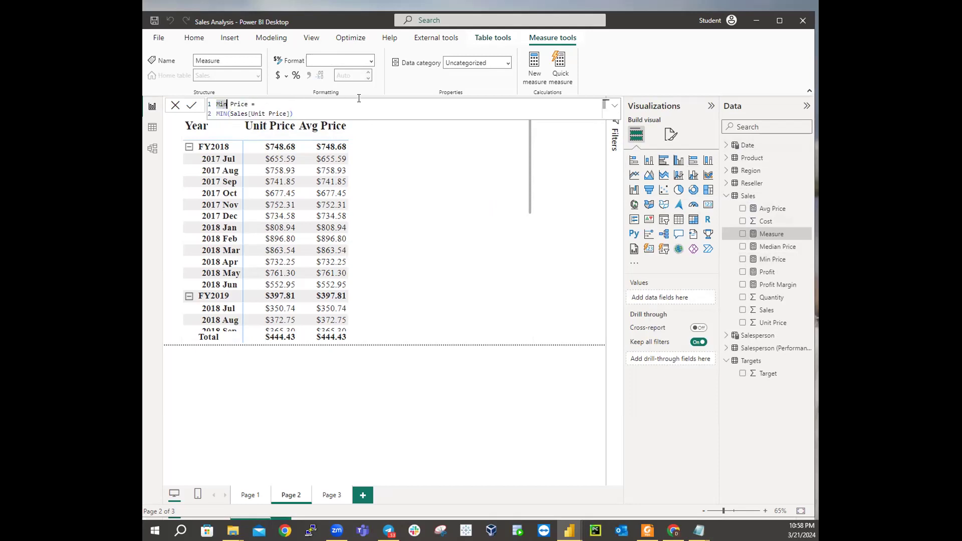
text(Max)
double_click(222, 113)
text(MAX)
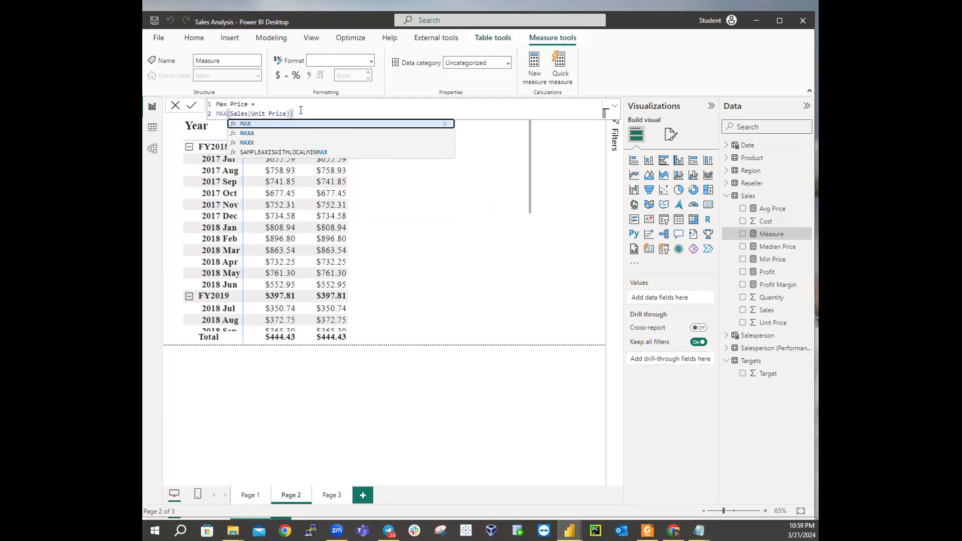
key(Right)
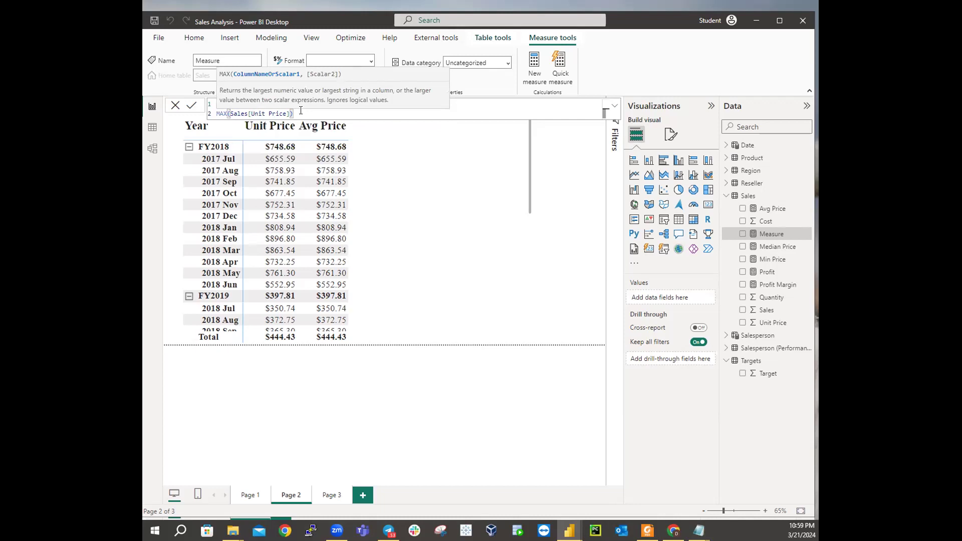
click(301, 111)
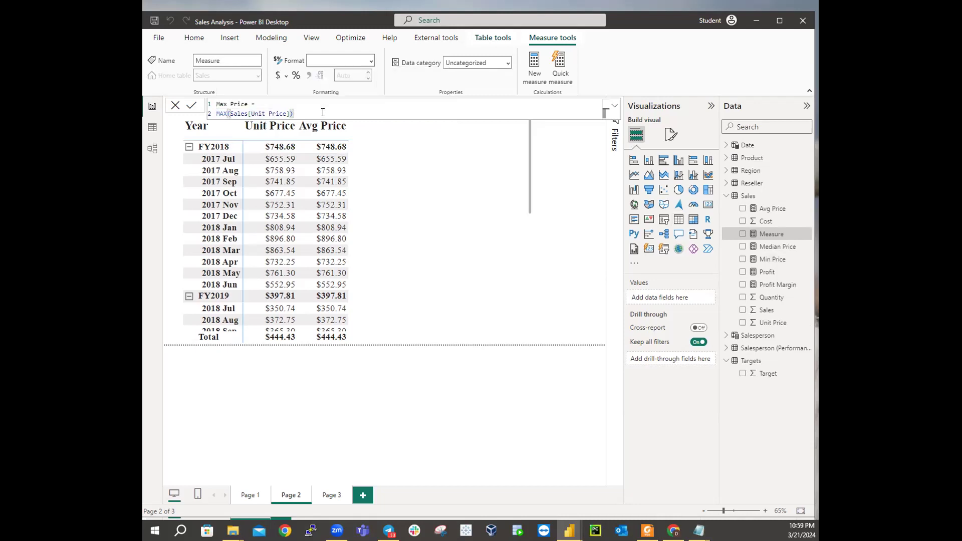
key(Return)
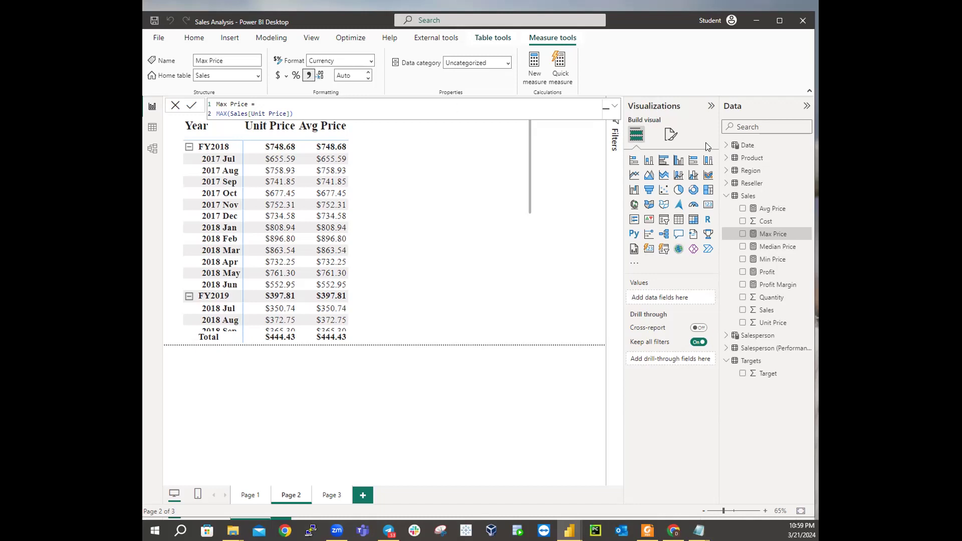
Add another measure to the Sales table from the copied Min Price formula and name it Orders.
right_click(744, 196)
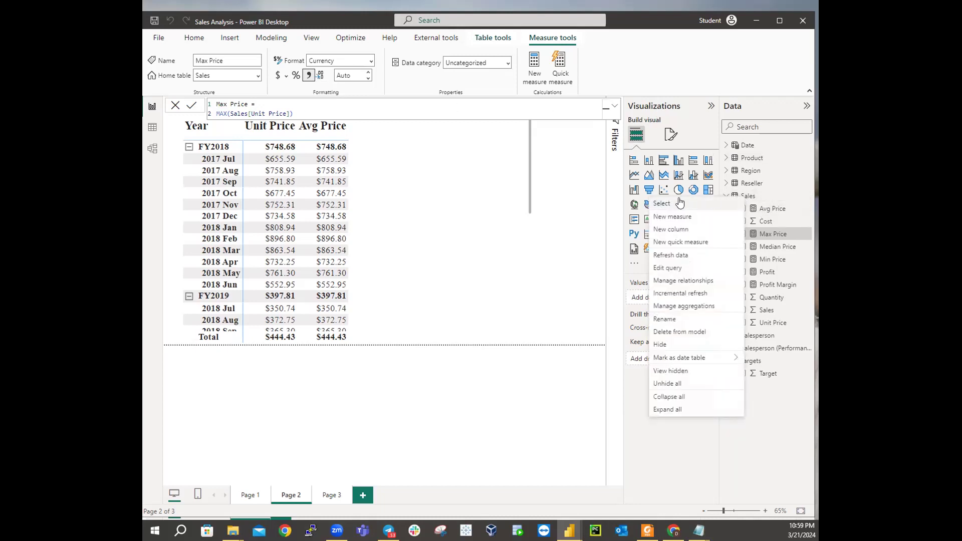
click(663, 216)
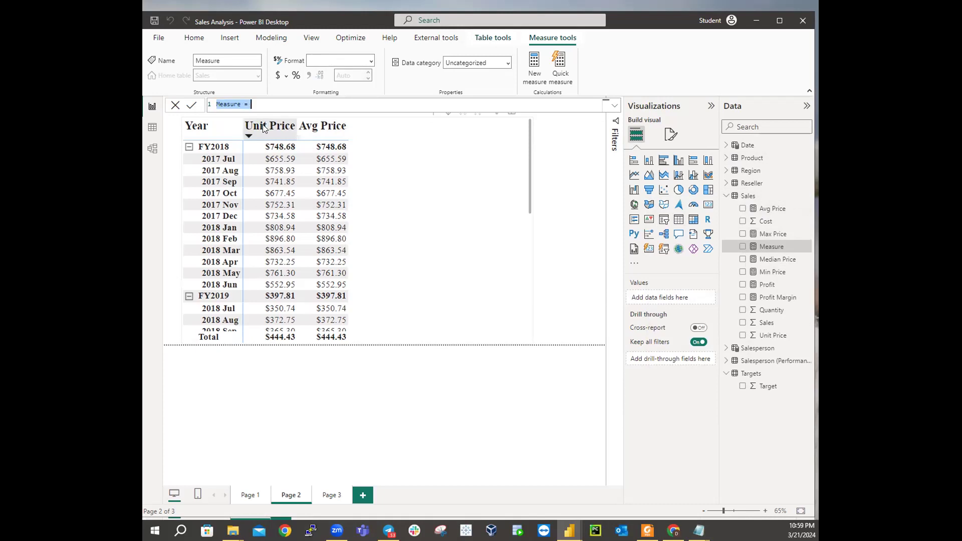
key(ctrl+v)
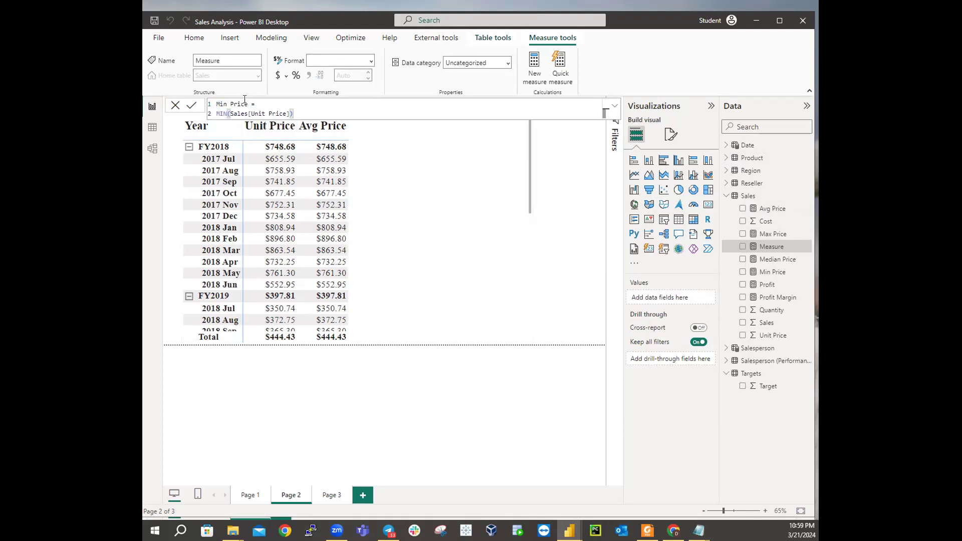
drag(248, 104, 216, 103)
text(Orders)
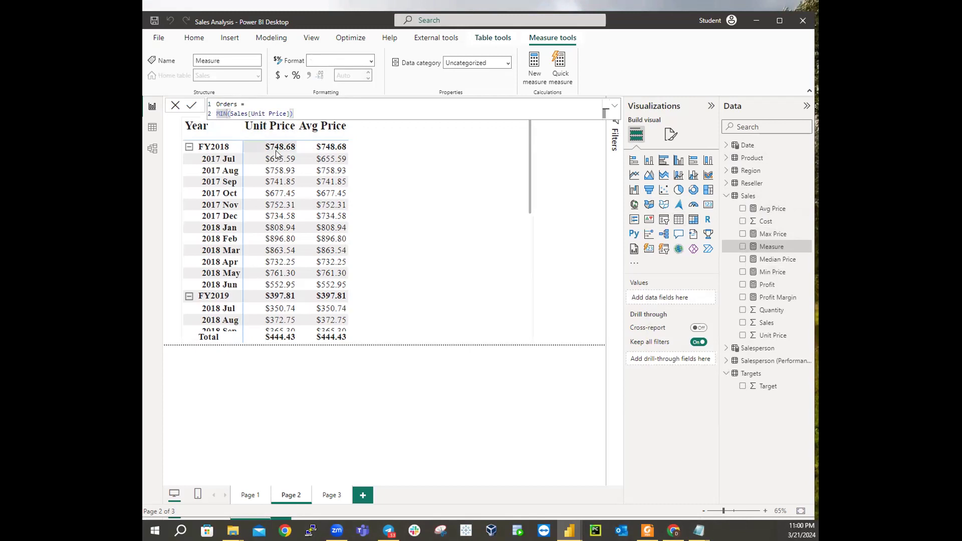
Replace the MIN function in the Orders formula with DISTINCTCOUNT on the second line.
key(BackSpace)
key(BackSpace)
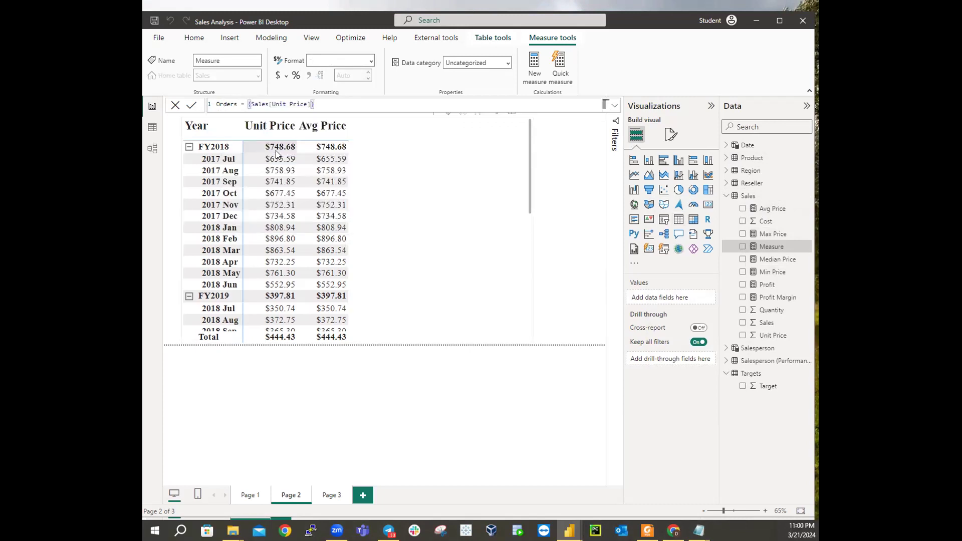
key(shift+Return)
text(DISTINCT)
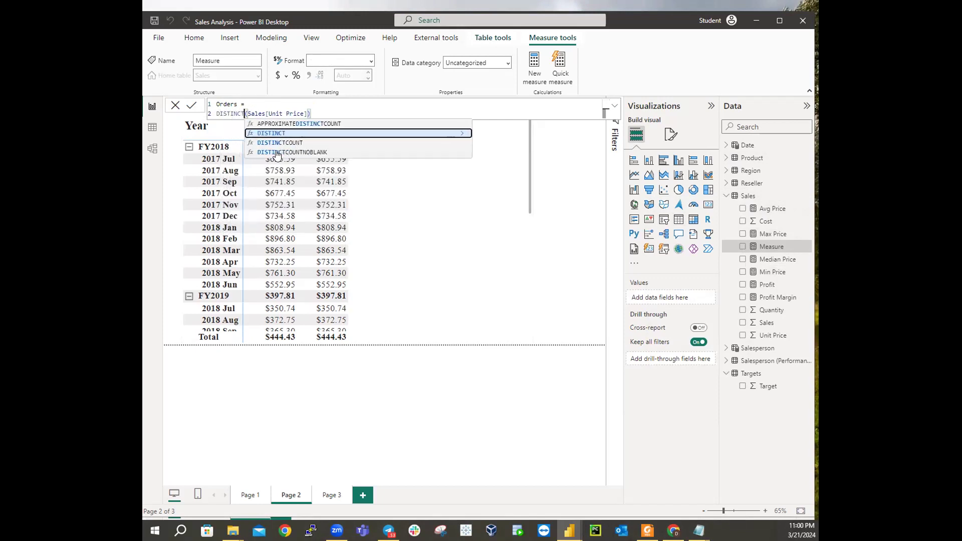
text(C)
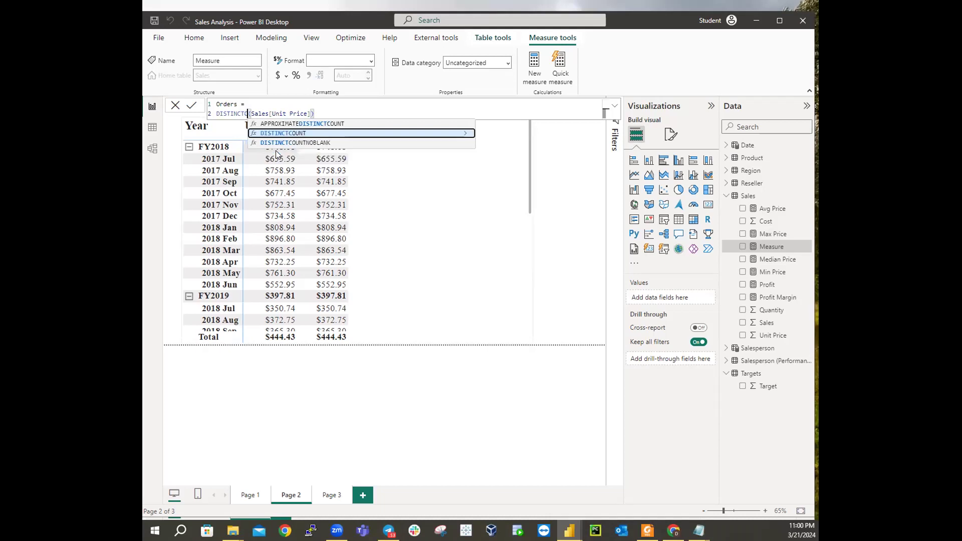
text(OUNT)
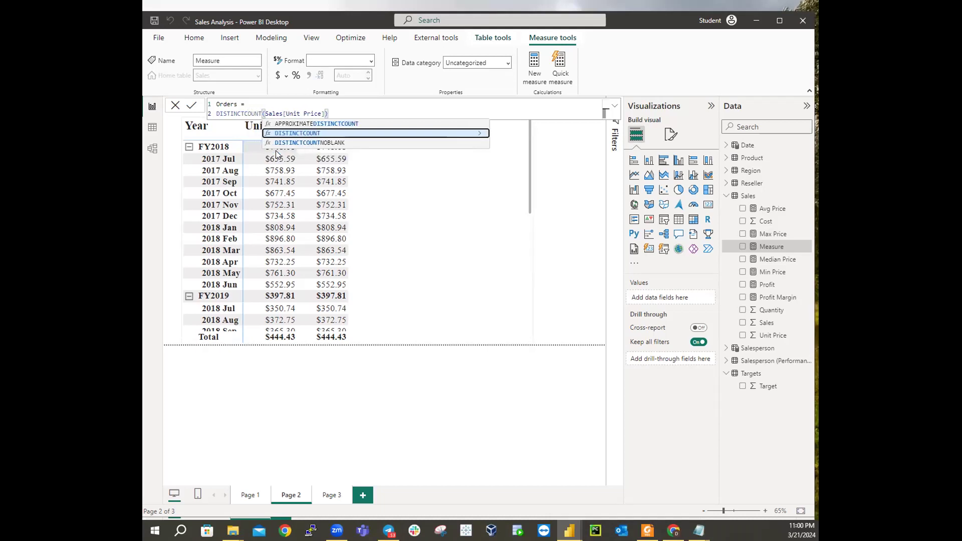
Change the column counted in the Orders formula to Sales[SalesOrderNumber] and commit the measure.
click(322, 113)
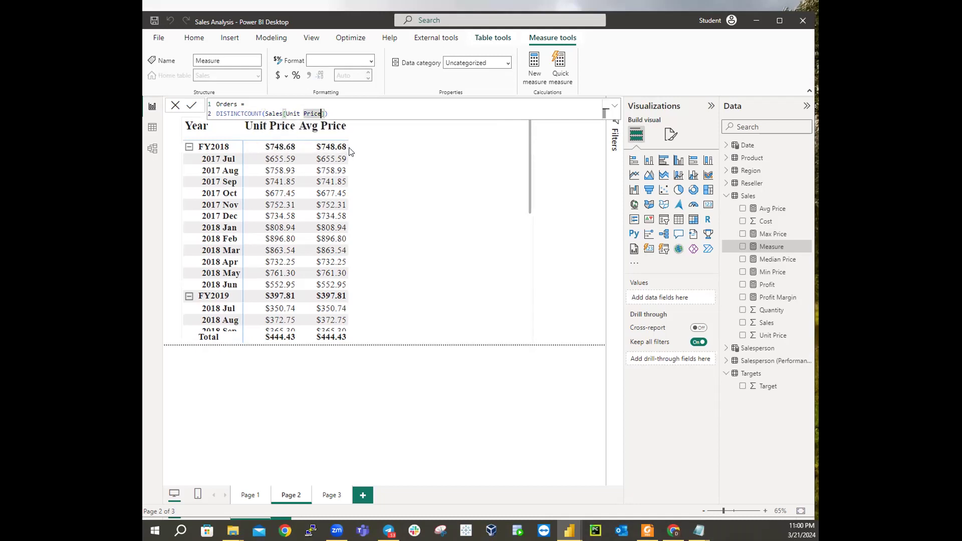
key(BackSpace)
key(BackSpace)
key(BackSpace)
key(BackSpace)
key(BackSpace)
key(BackSpace)
key(BackSpace)
key(BackSpace)
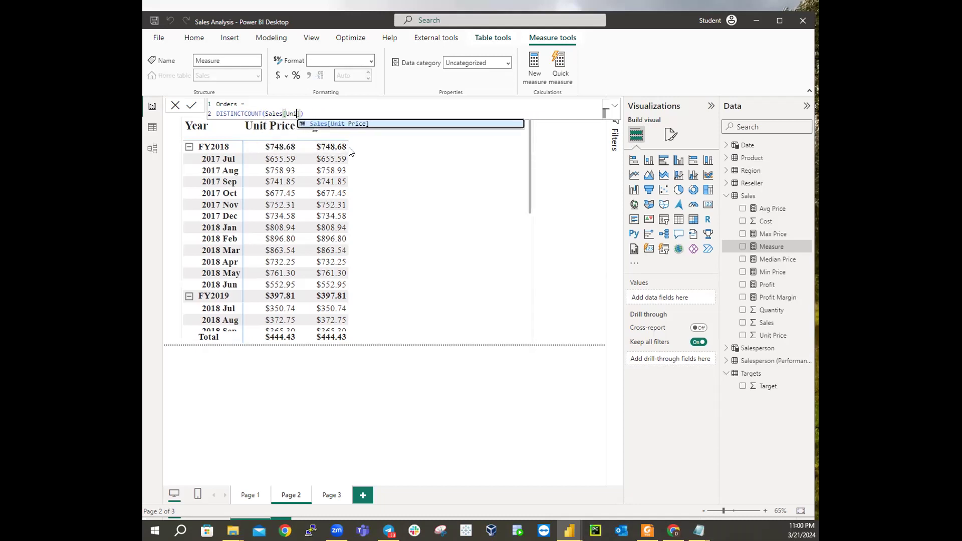
key(BackSpace)
key(BackSpace)
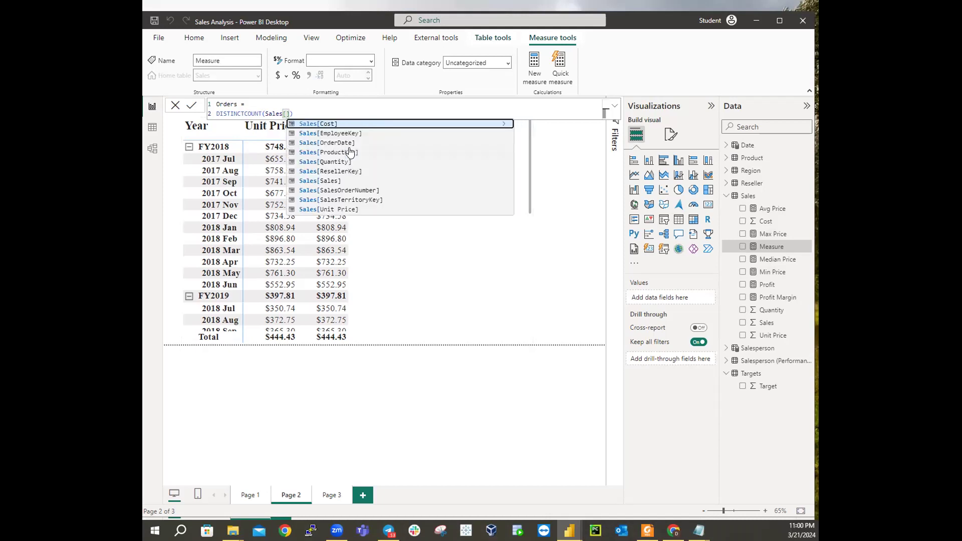
text(Sa)
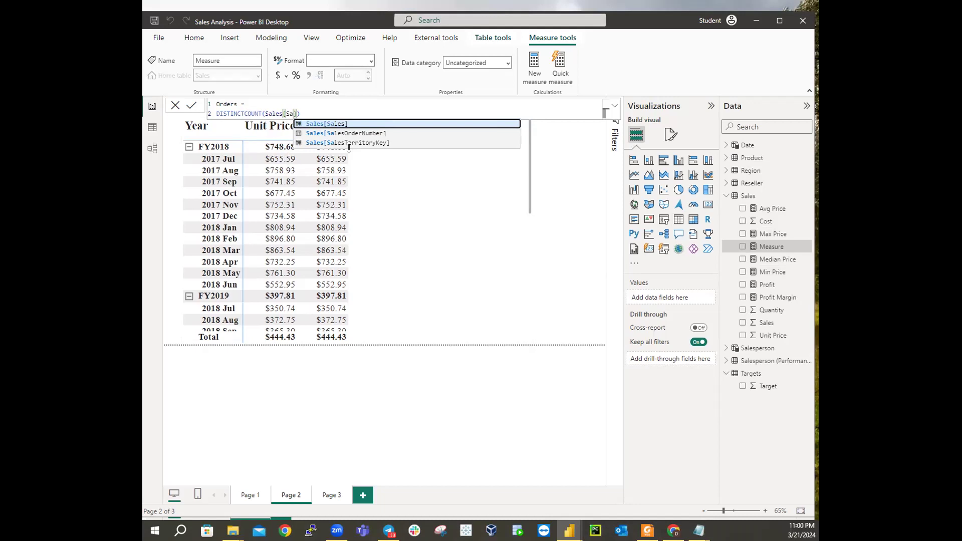
text(lesOrder)
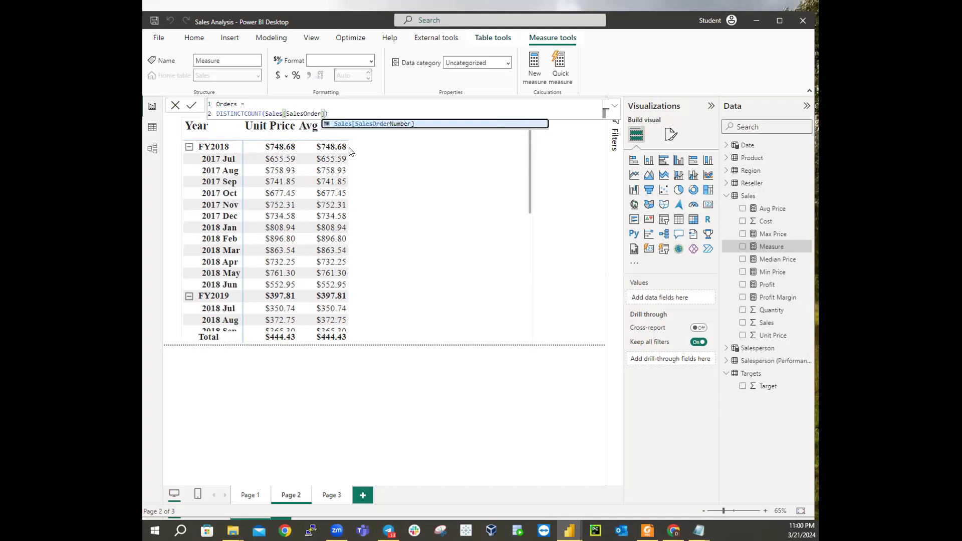
text(Number)
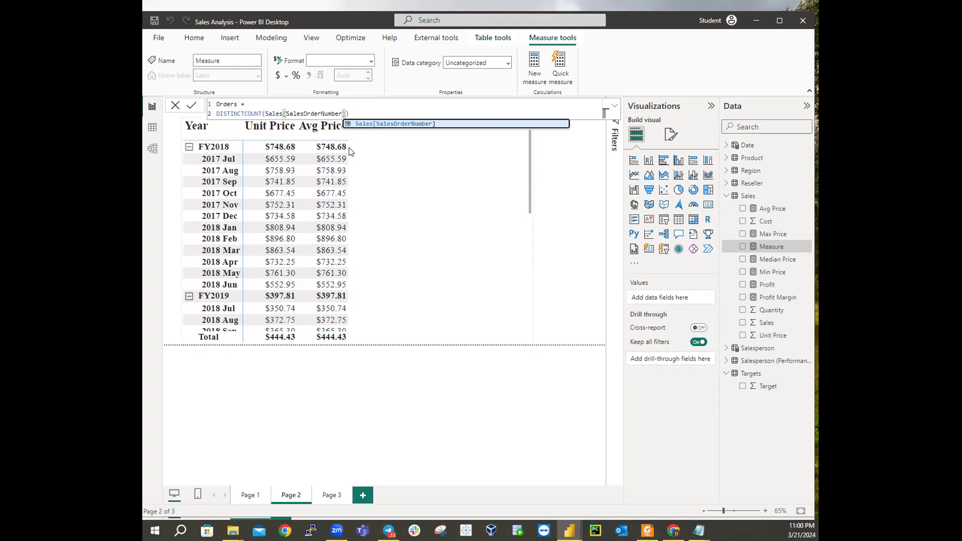
key(Return)
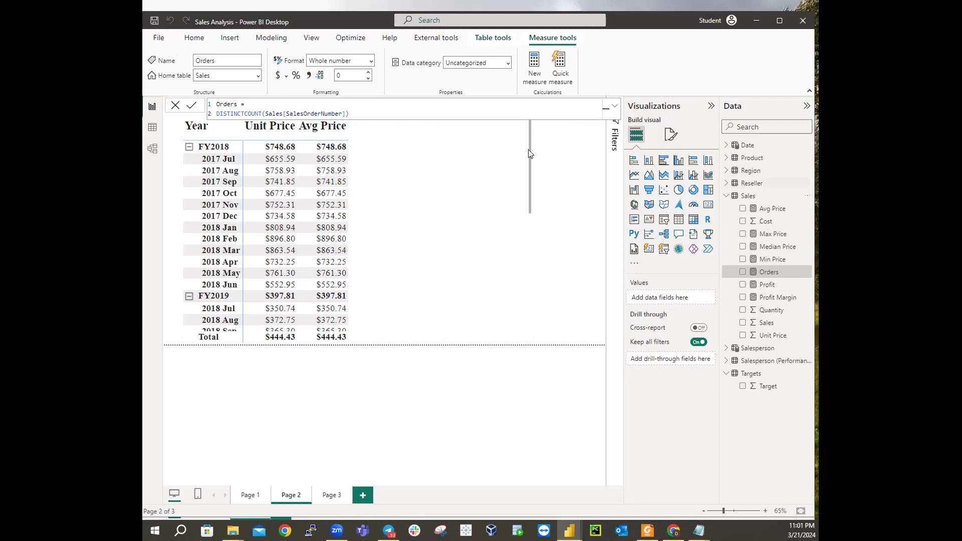
Add another measure to the Sales table from the copied Min Price formula and name it Order Lines.
right_click(742, 201)
click(677, 217)
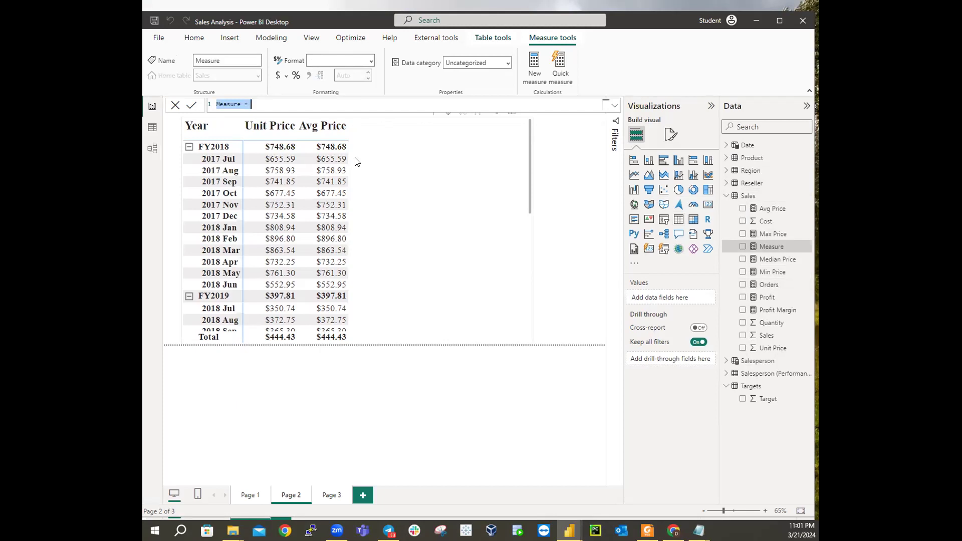
text(Min Price = MIN(Sales[Unit Price]))
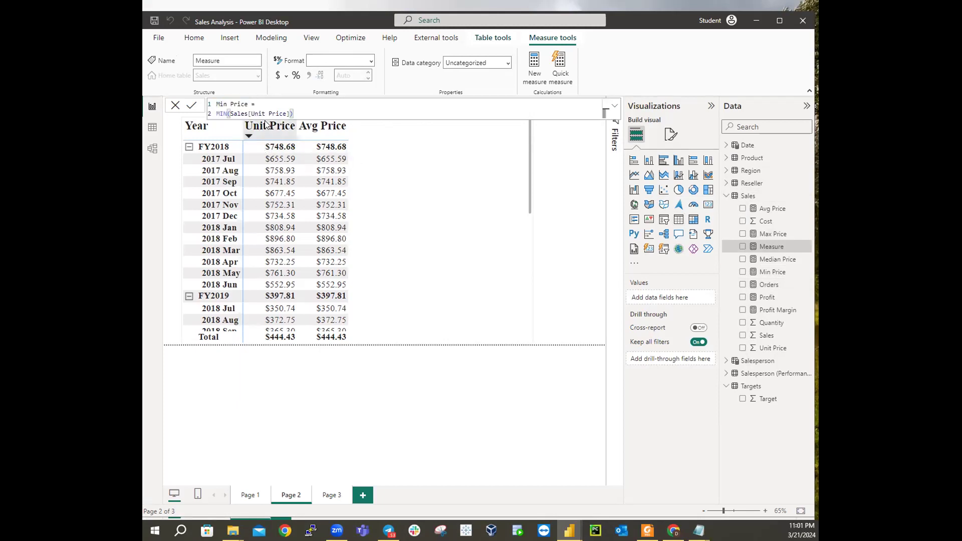
drag(248, 104, 183, 104)
text(Orde)
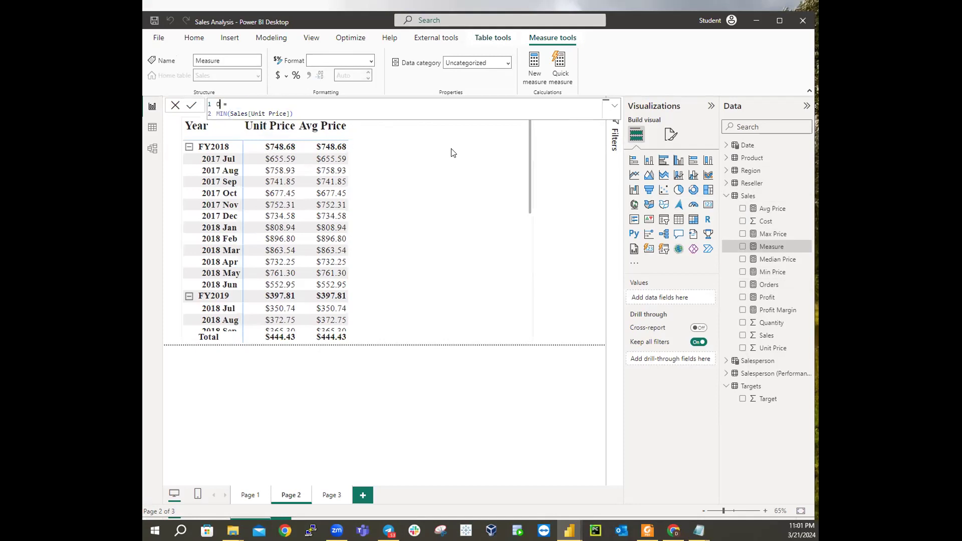
text(r Lines)
Replace the MIN function in the Order Lines formula with COUNTROWS on the second line.
click(223, 113)
key(BackSpace)
key(BackSpace)
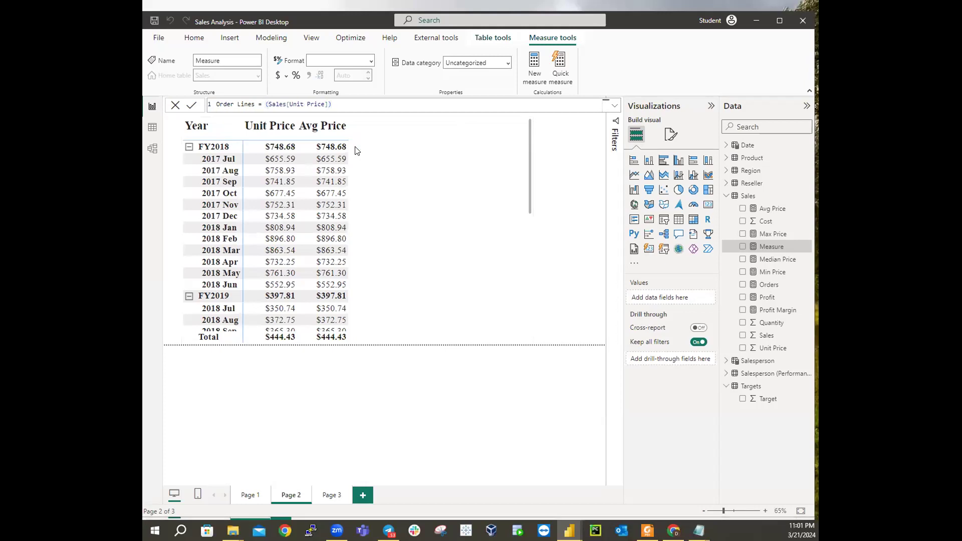
click(267, 104)
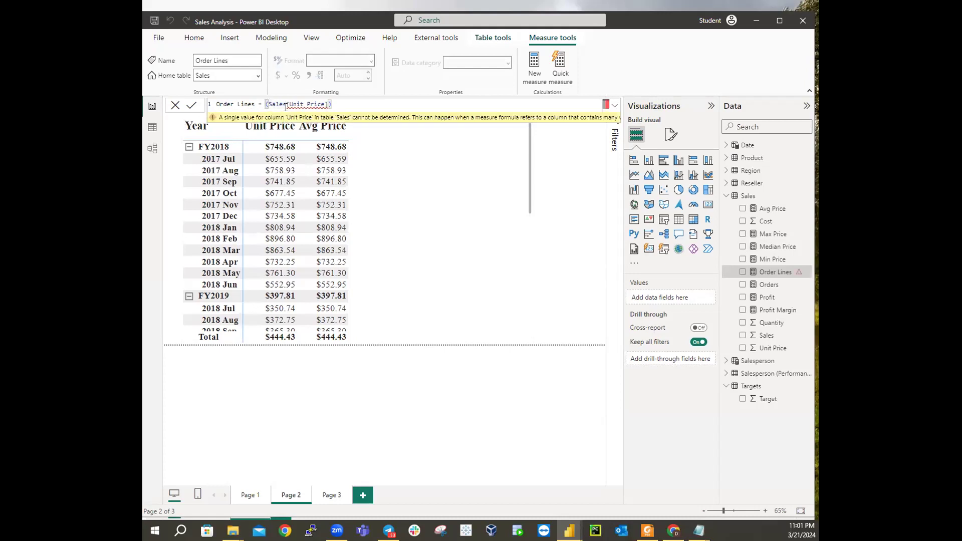
key(shift+Return)
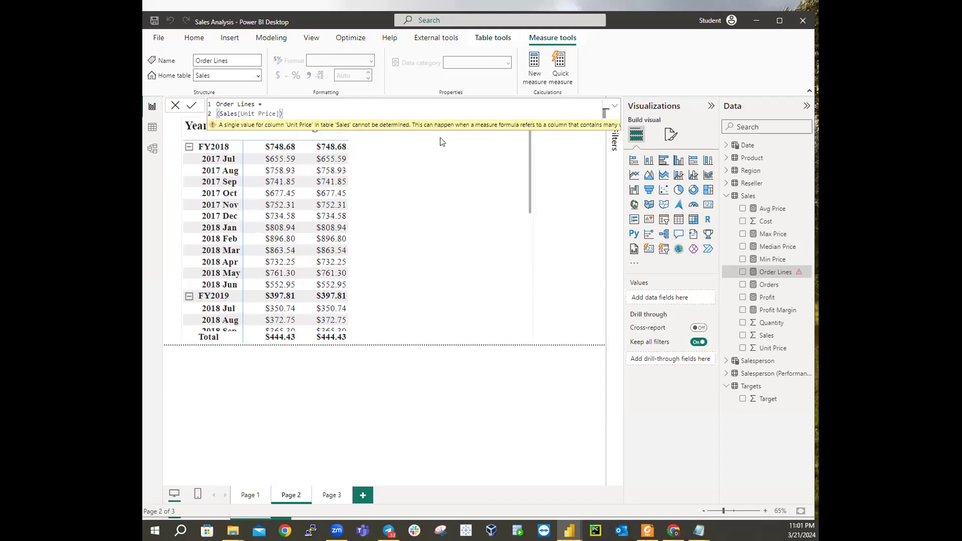
text(COUNT)
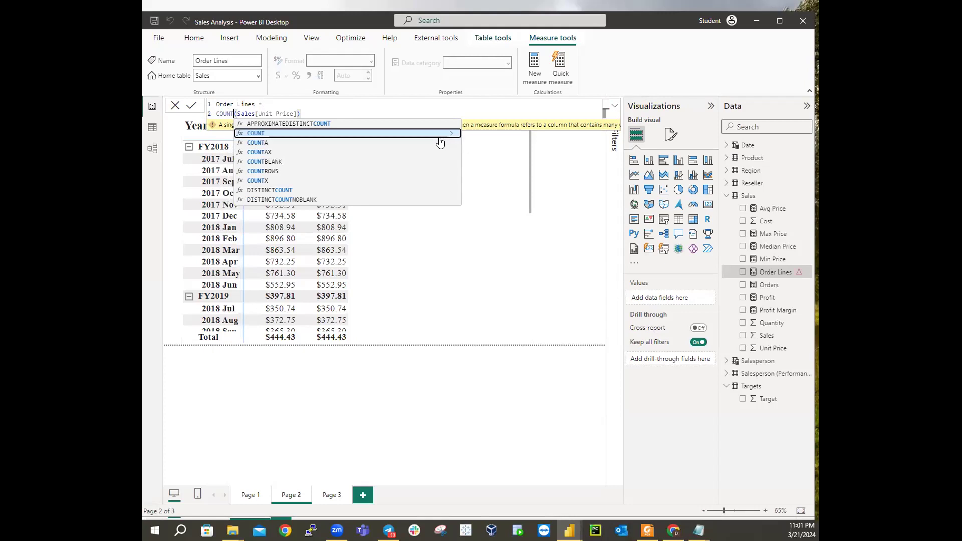
text(ROWS)
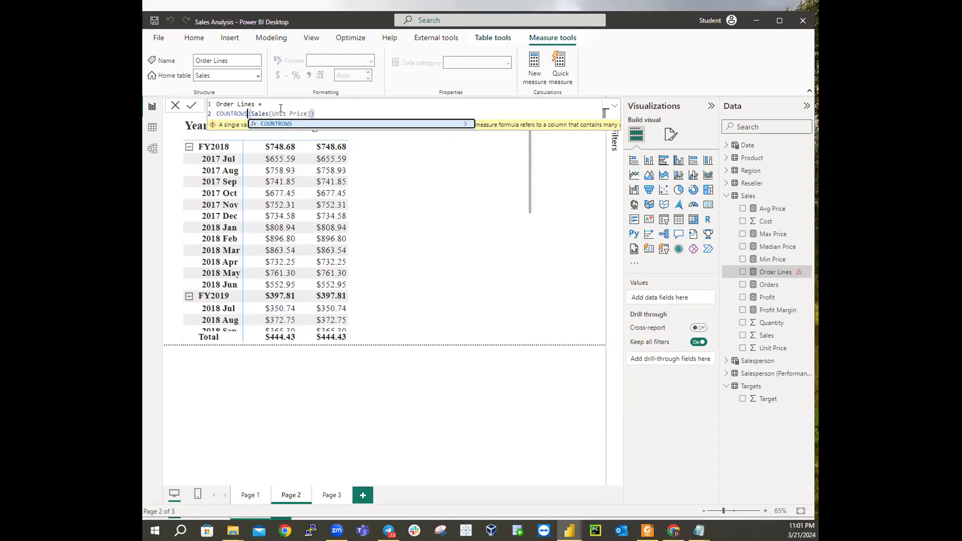
Remove the [Unit Price] column reference so Order Lines reads COUNTROWS(Sales), and commit the measure.
click(311, 112)
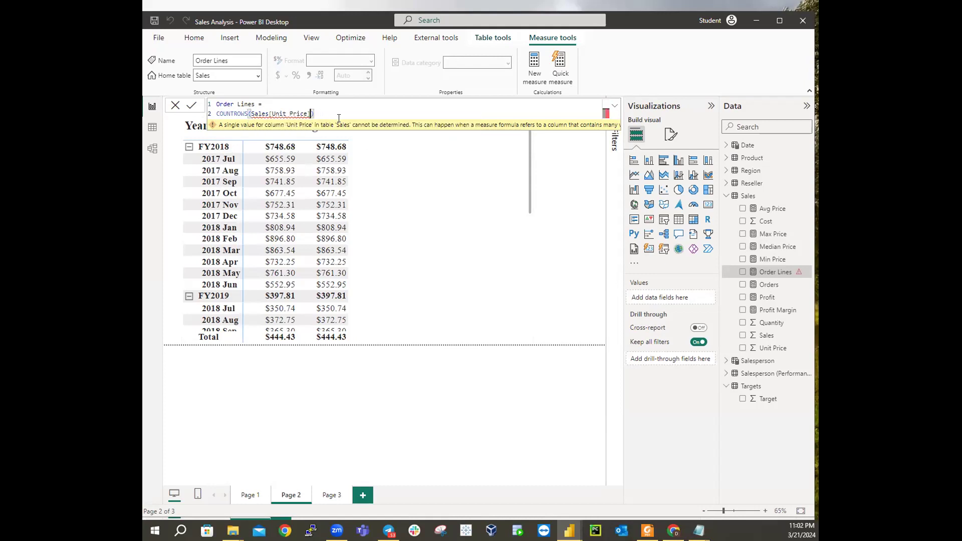
key(BackSpace)
key(BackSpace)
key(BackSpace)
key(BackSpace)
key(BackSpace)
key(BackSpace)
key(BackSpace)
key(BackSpace)
key(BackSpace)
key(BackSpace)
key(BackSpace)
key(BackSpace)
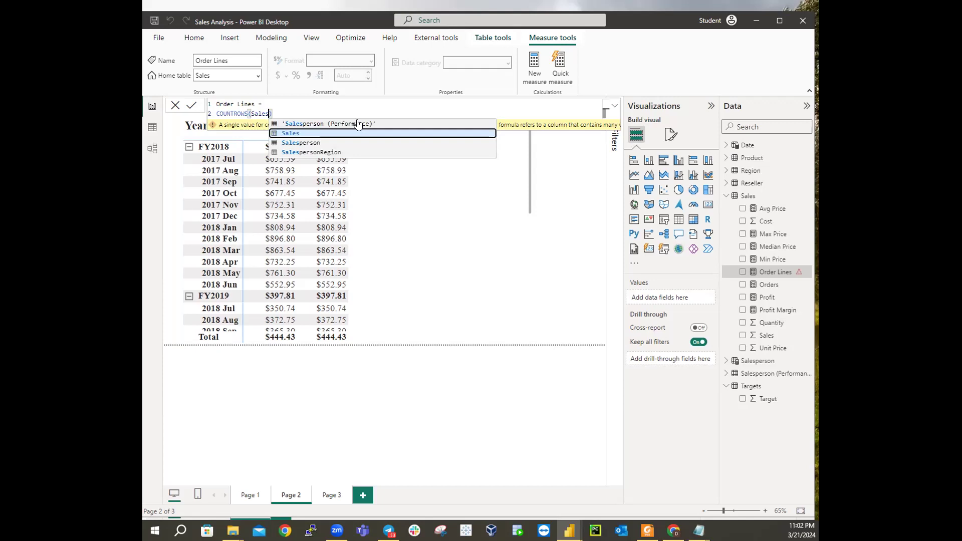
key(Return)
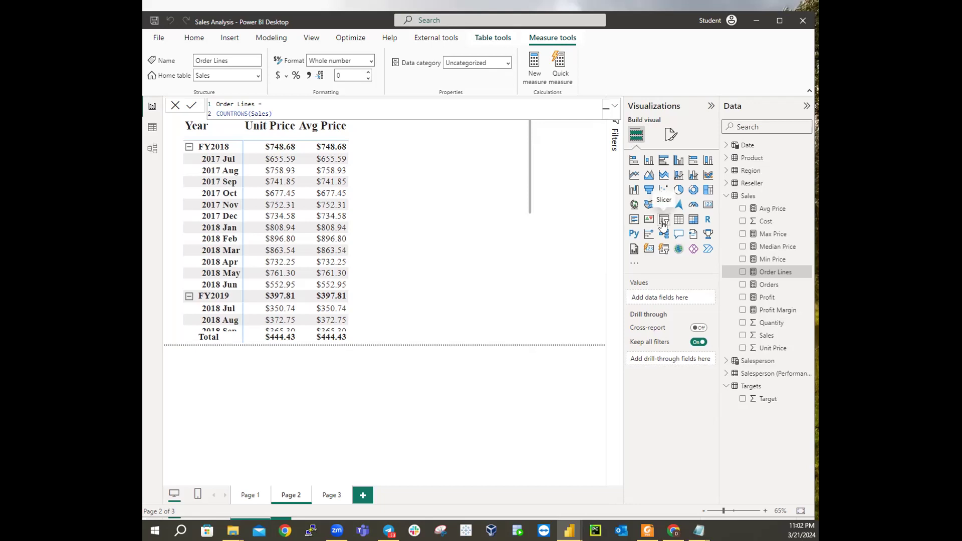
Add a new measure to the Sales table, name it Target, and start a second line for its formula.
right_click(748, 200)
click(690, 218)
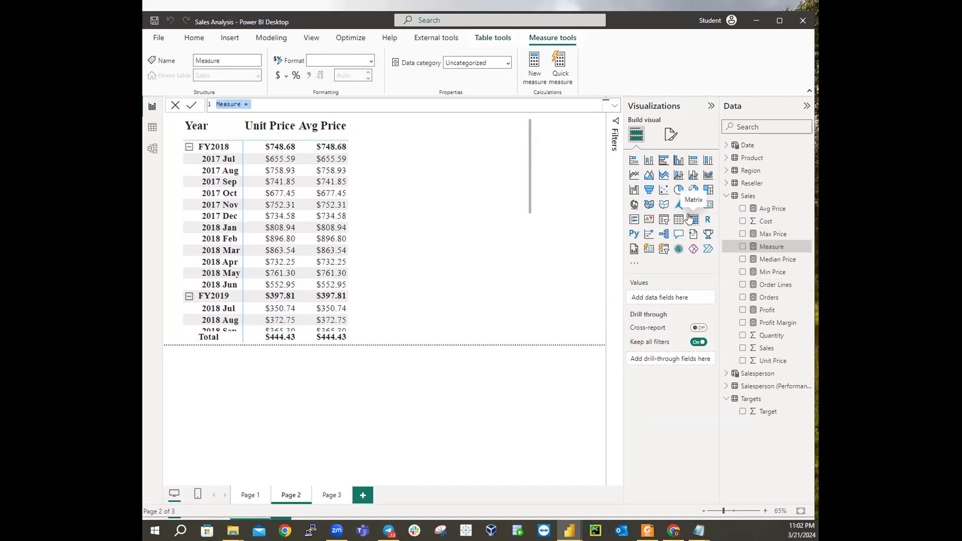
click(241, 105)
key(BackSpace)
key(BackSpace)
key(BackSpace)
key(BackSpace)
key(BackSpace)
key(BackSpace)
key(BackSpace)
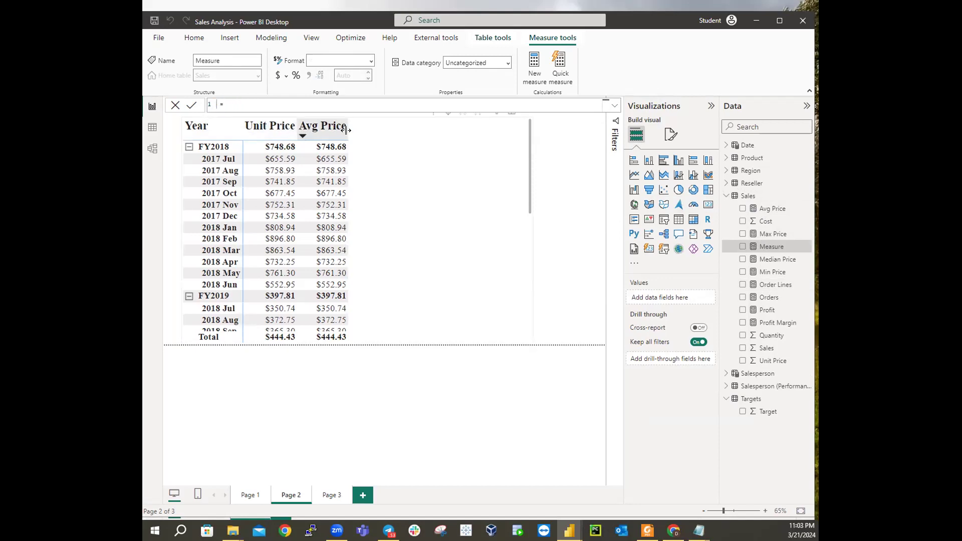
text(Target)
click(287, 104)
key(shift+Return)
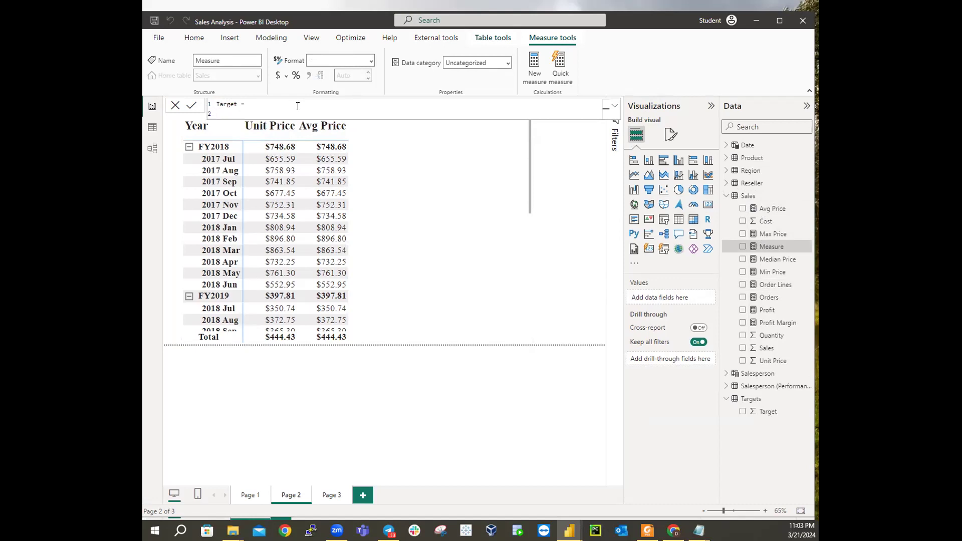
Begin the Target formula with an IF function and open HASONEVALUE as its logical test on an indented third line.
text(IF)
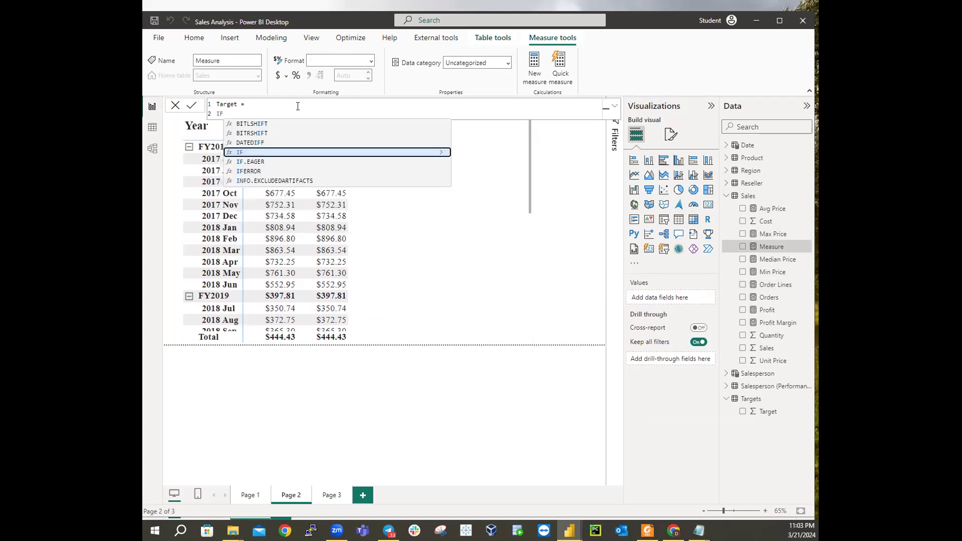
text(()
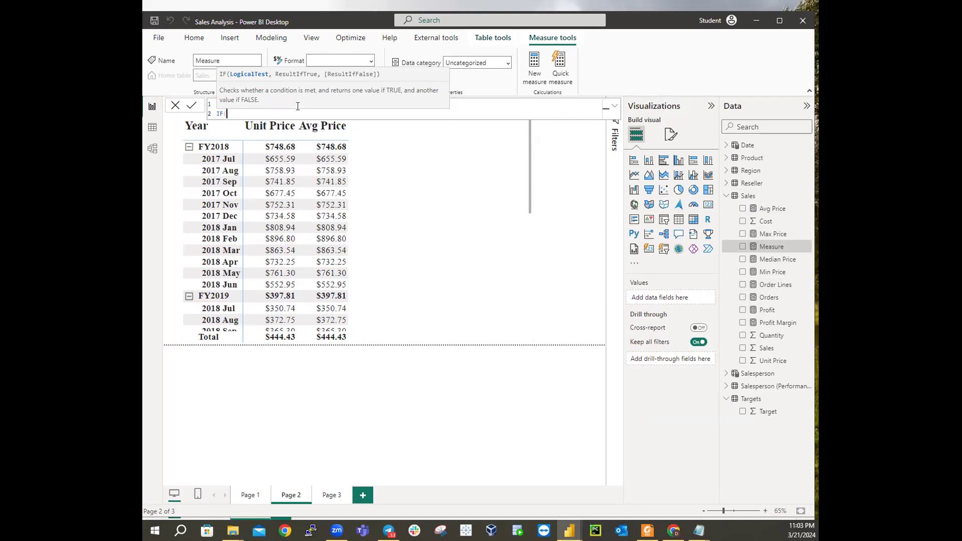
key(shift+Return)
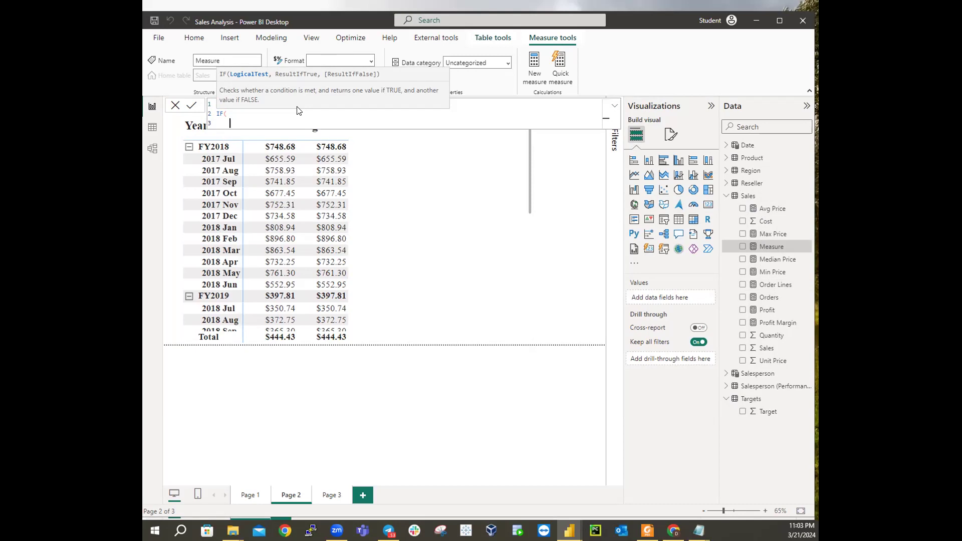
key(Tab)
text(HAS)
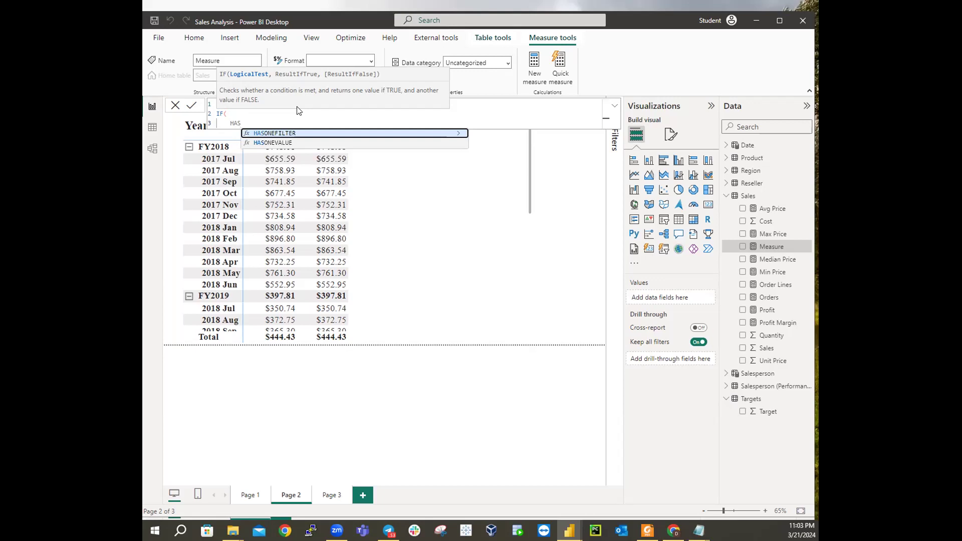
text(ONE)
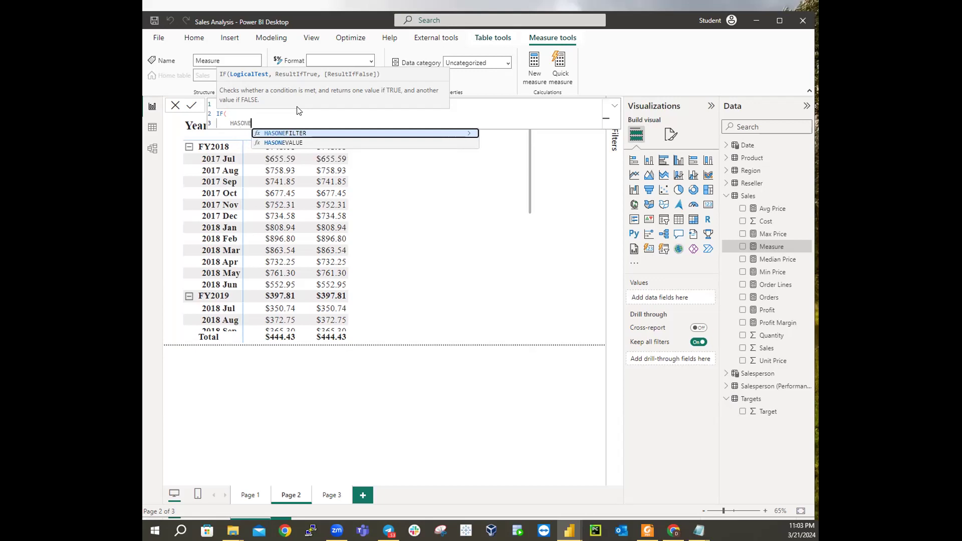
text(VAL)
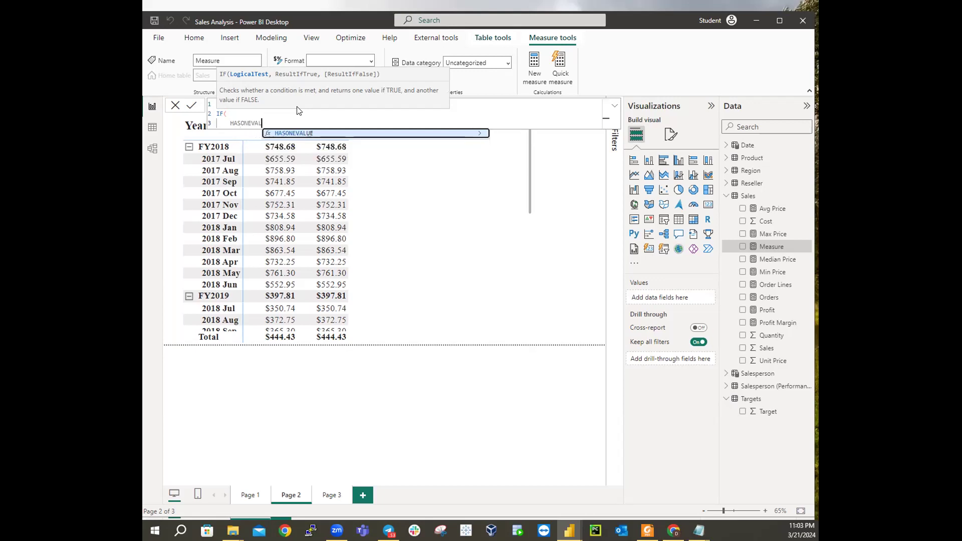
text(UE)
text(()
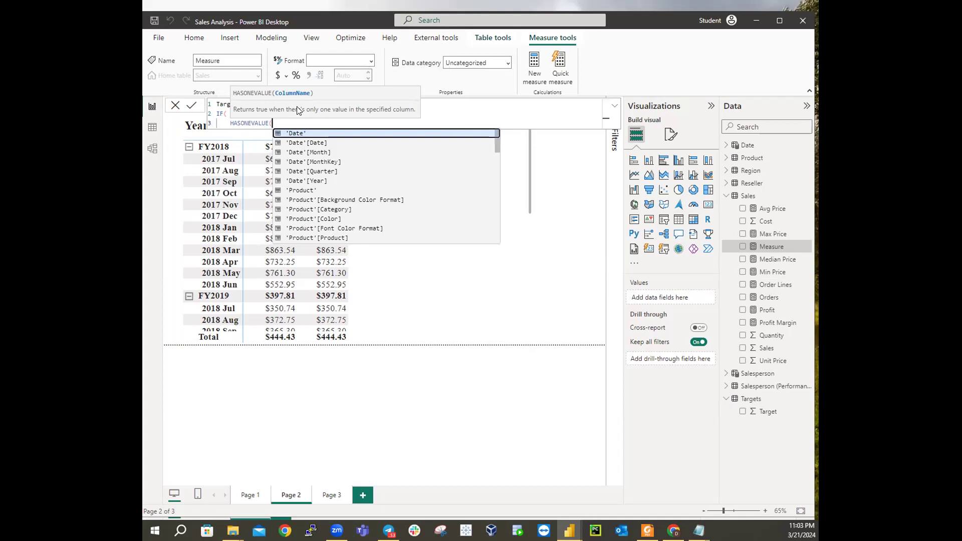
Complete the HASONEVALUE test with the 'Salesperson (Performance)'[Salesperson] column and start a new line for the true result.
text('Sales)
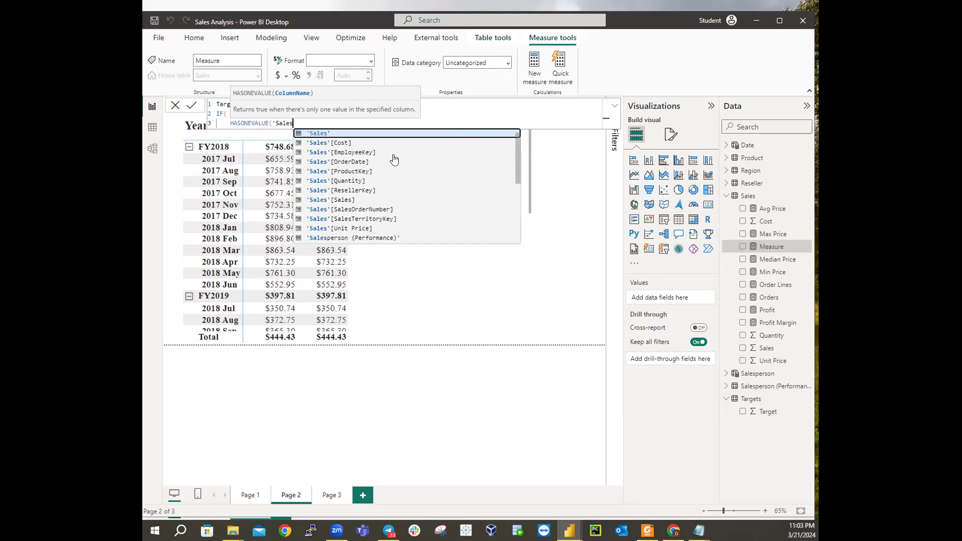
click(364, 237)
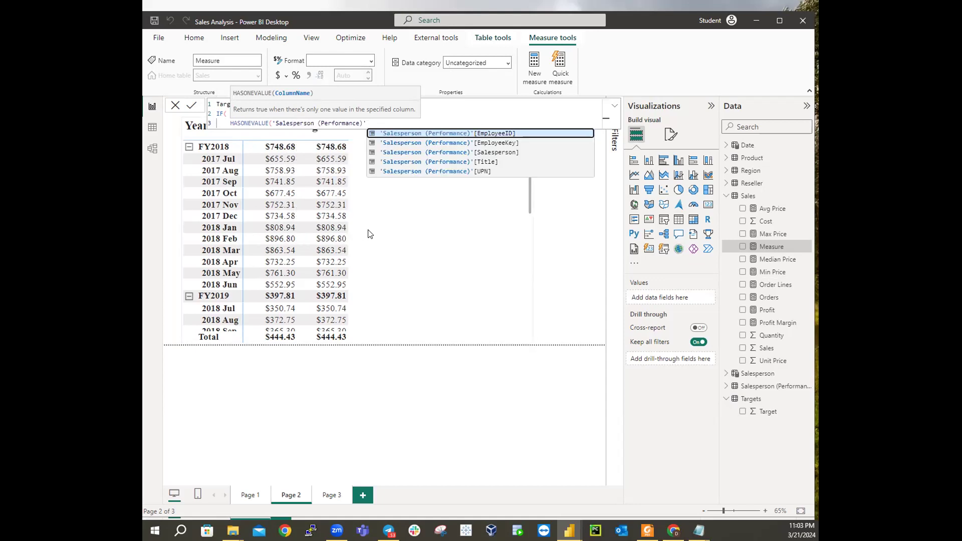
text([Sales)
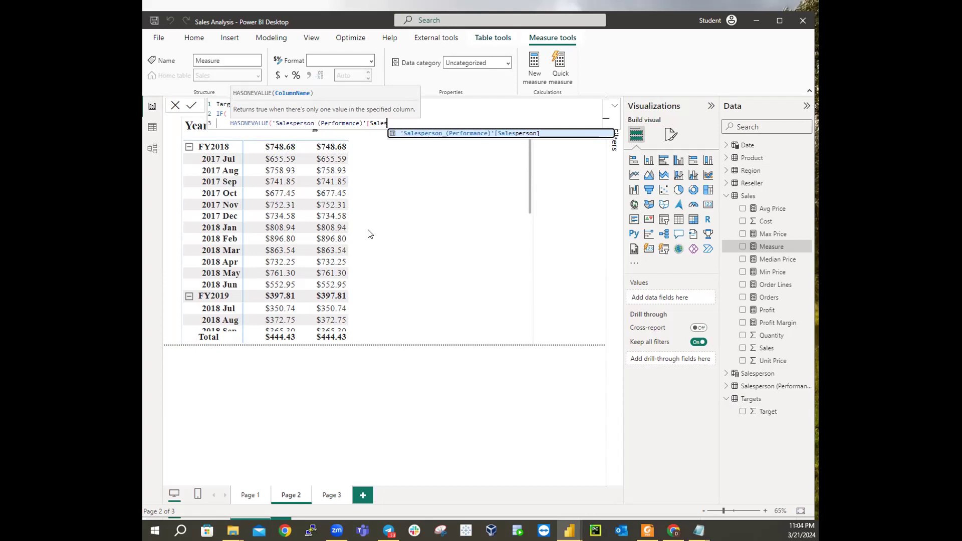
text(perso)
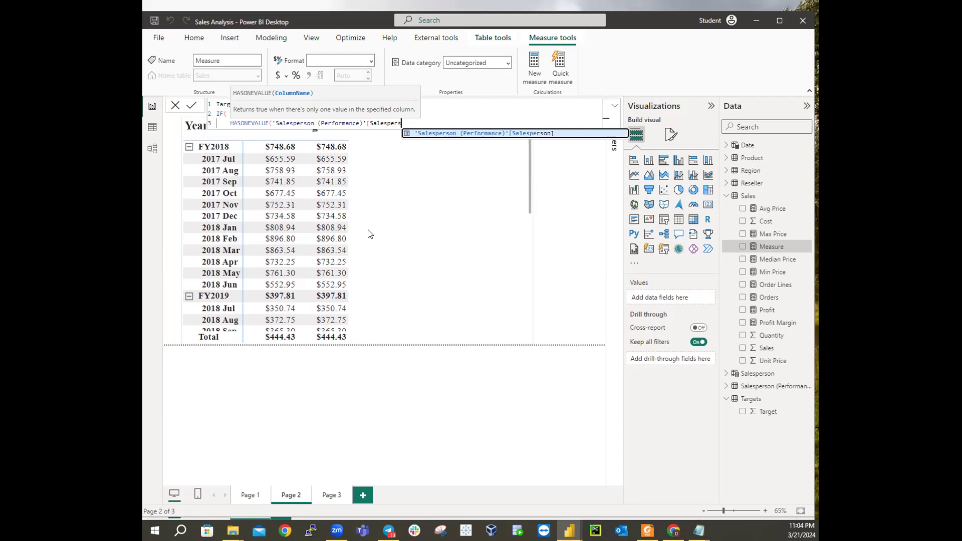
text(n)
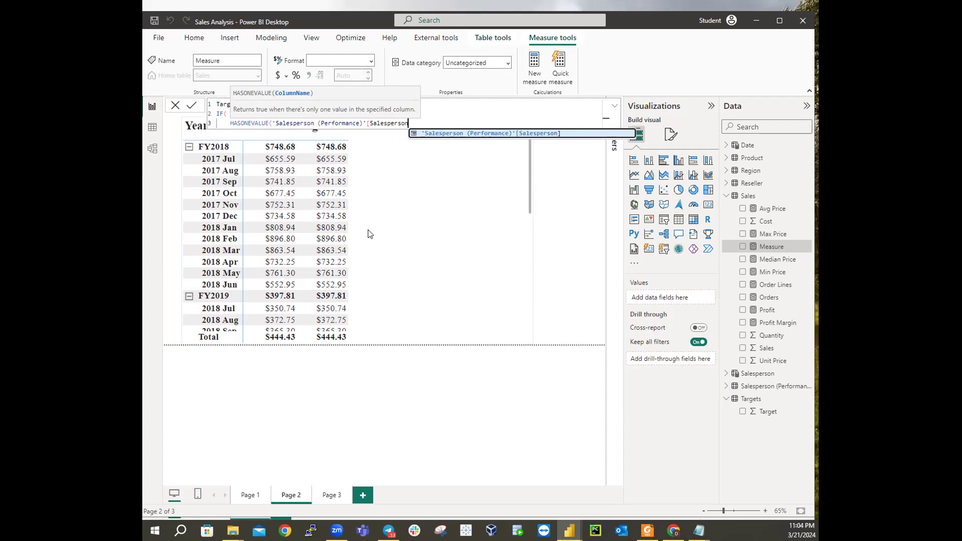
text(])
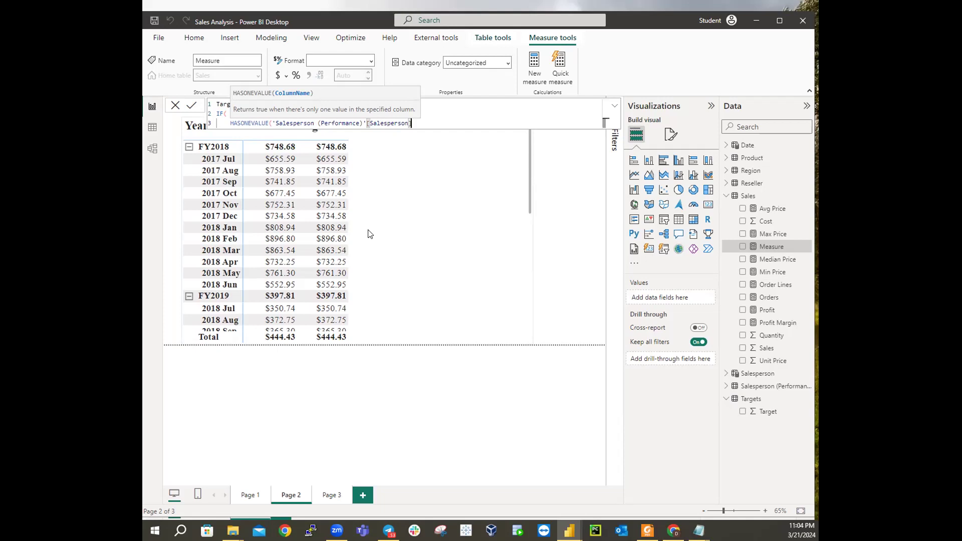
text())
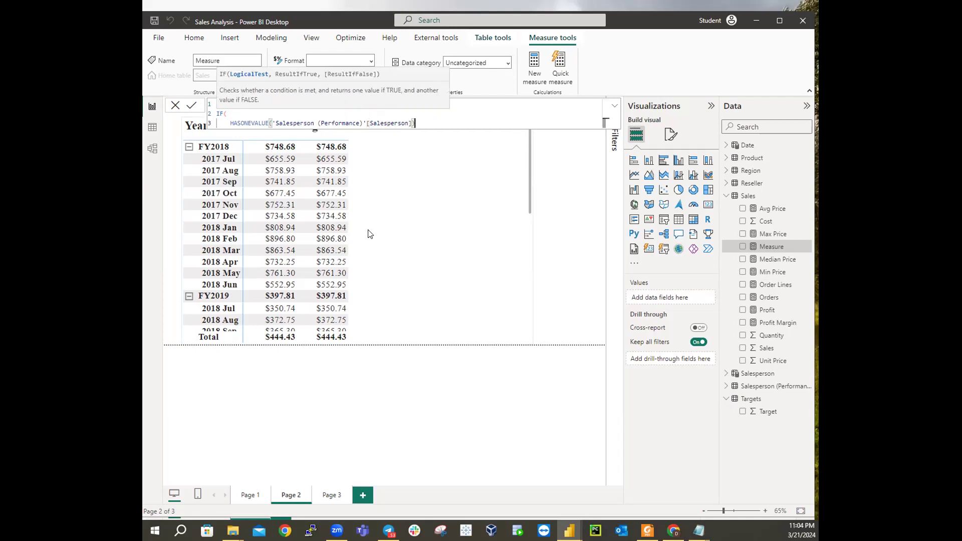
text(,)
key(shift+Return)
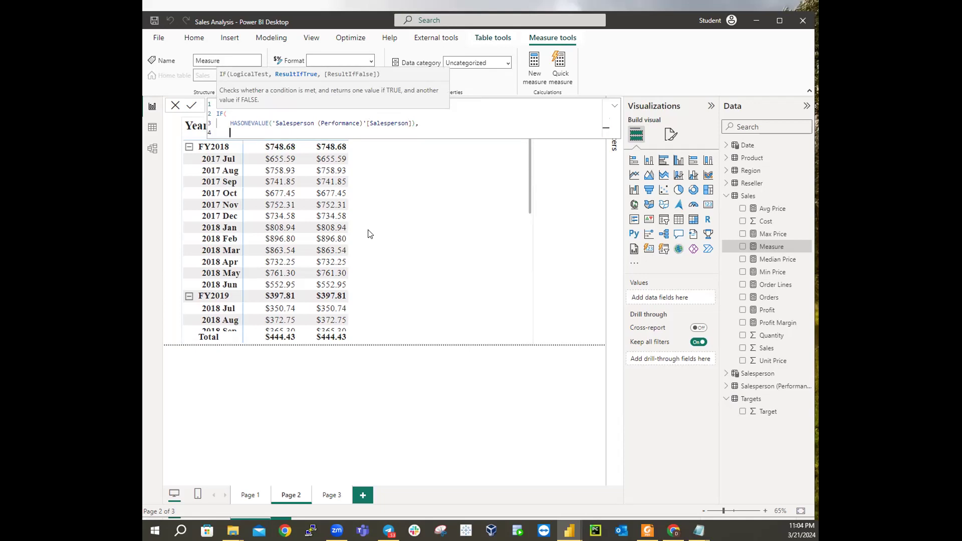
Enter SUM(Targets[TargetAmount]) as the result returned when the IF condition is true.
text(S)
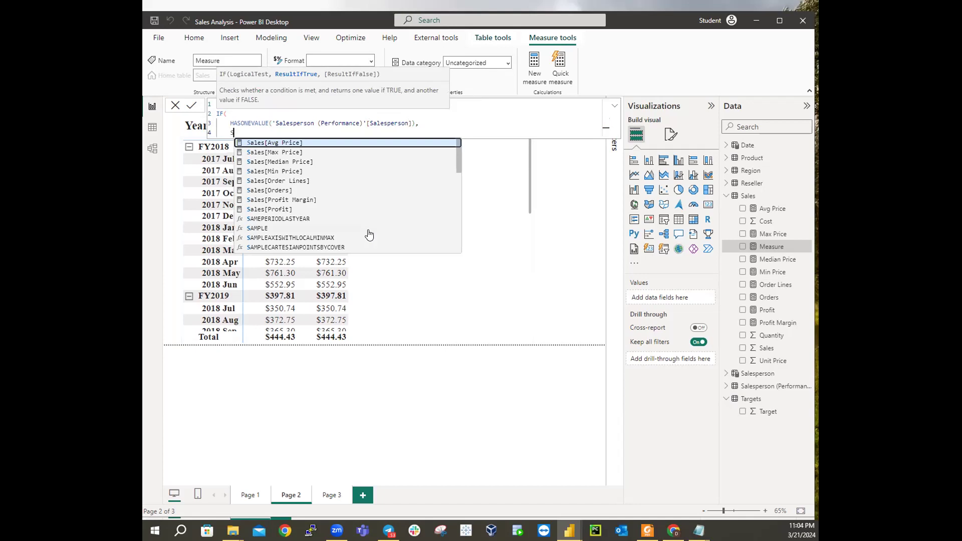
text(UM)
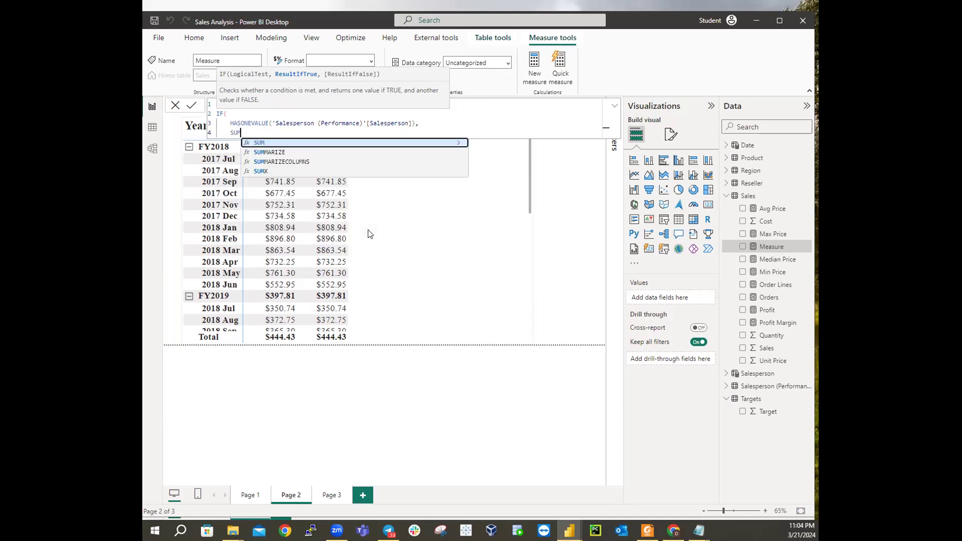
text((Target)
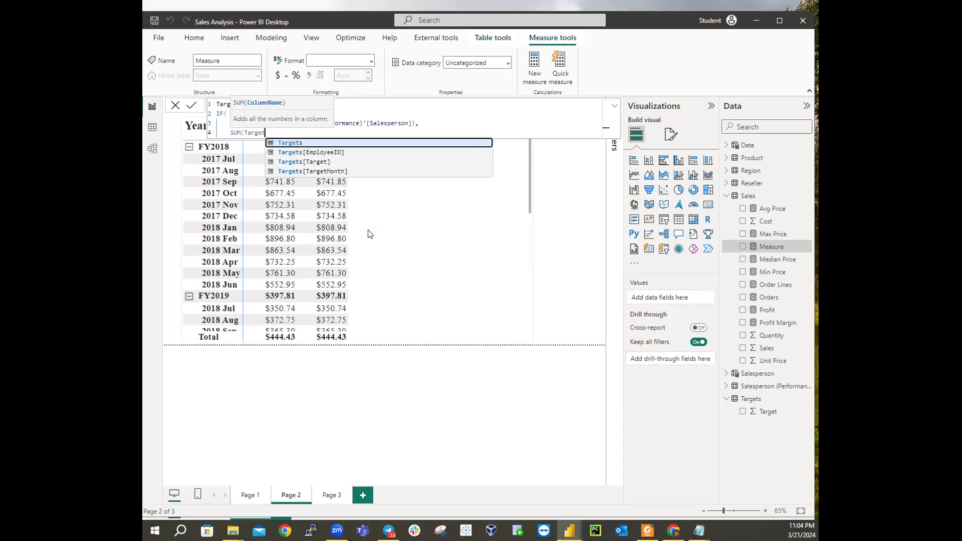
text(s)
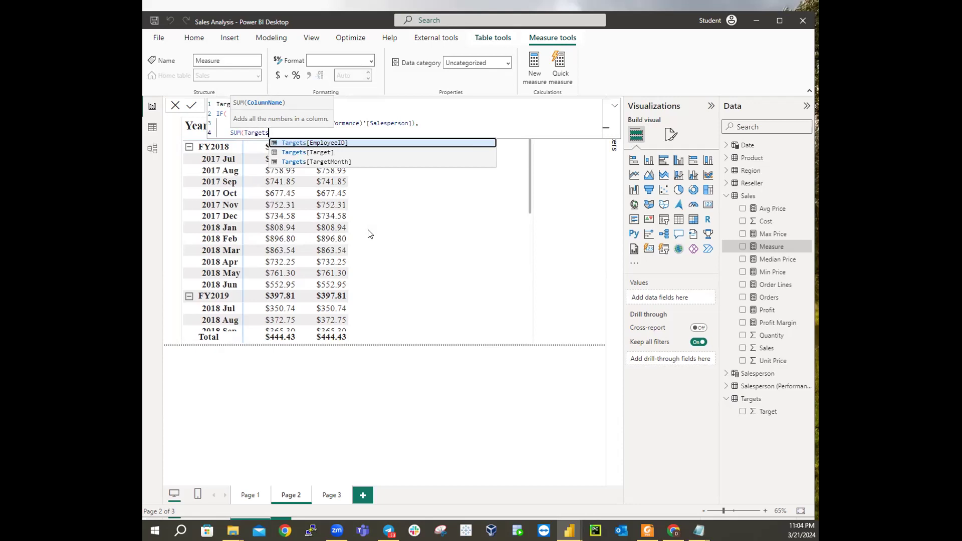
text([T)
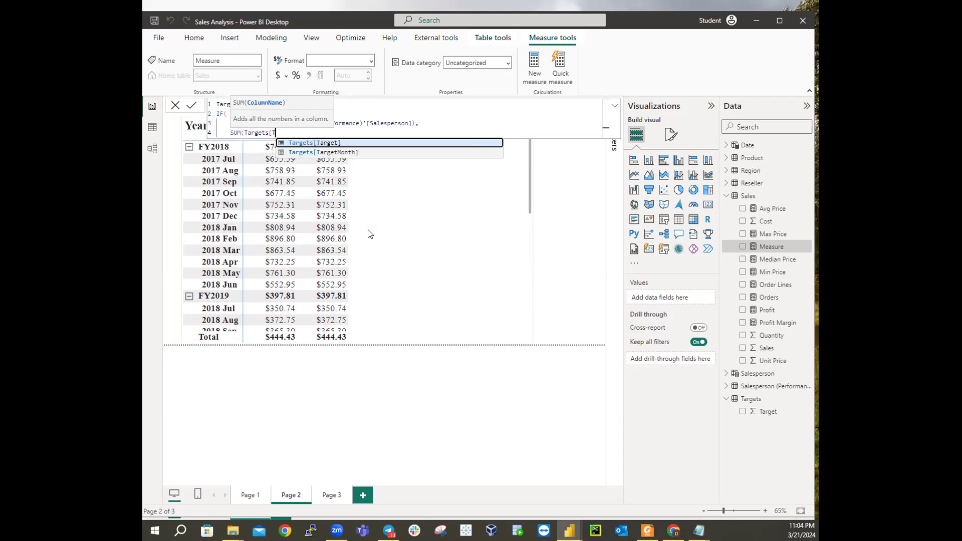
text(arget)
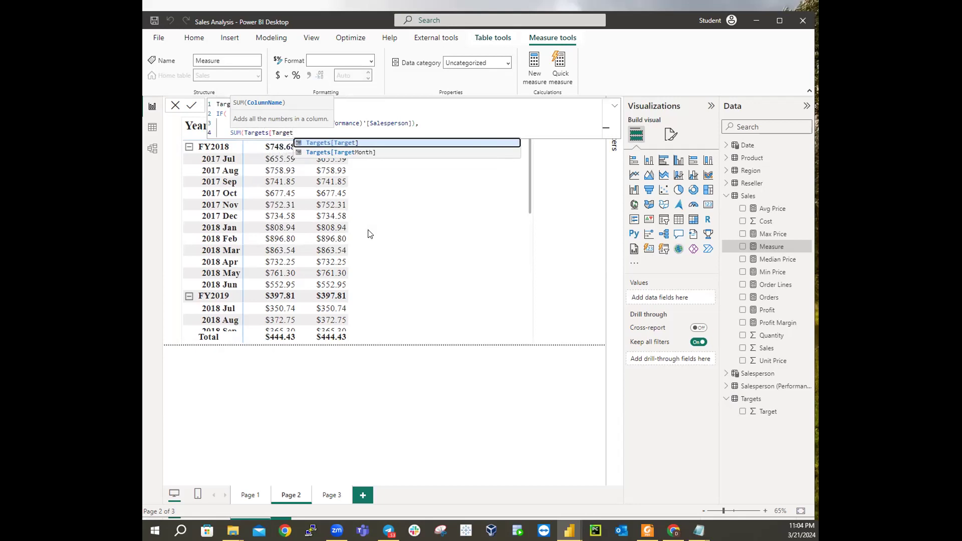
text(Amount)
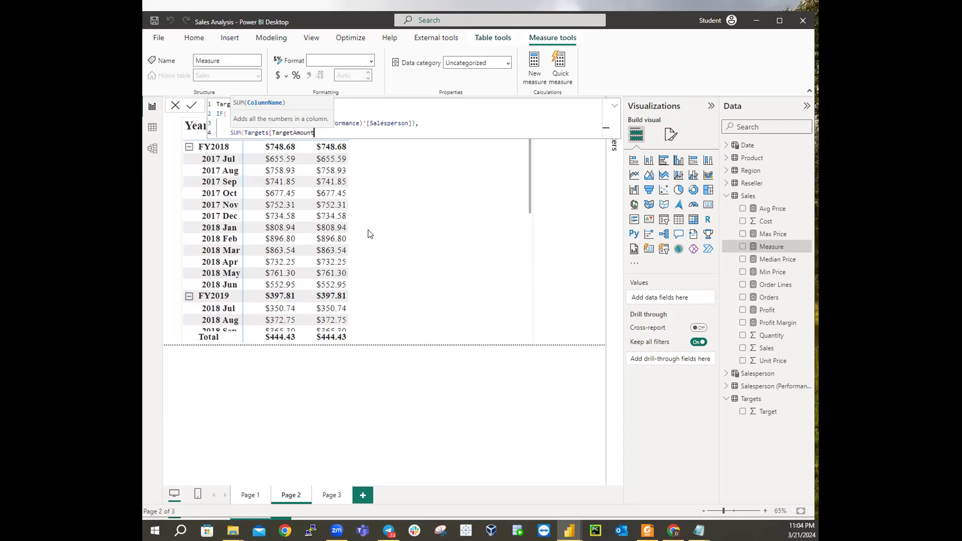
text(]))
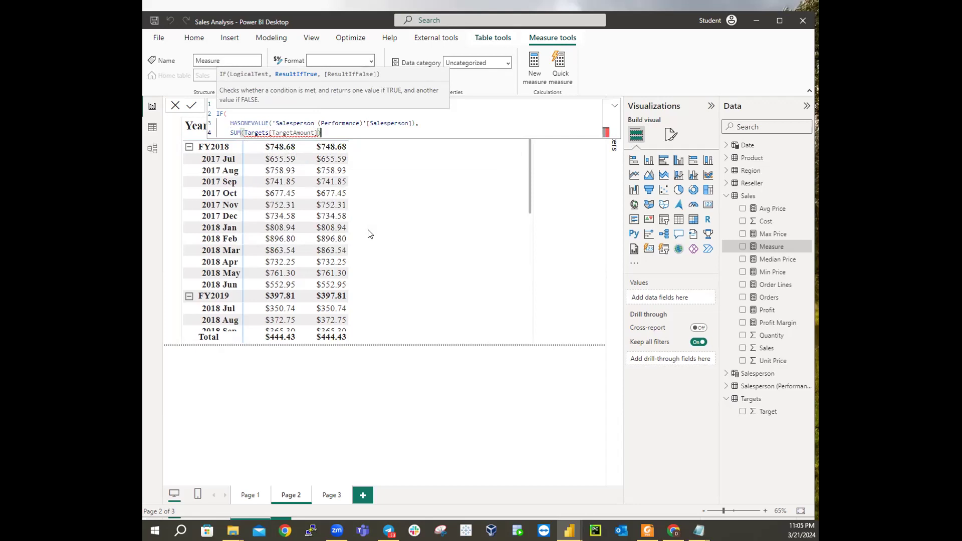
Close the IF function with an unindented parenthesis on its own line and commit the Target measure.
key(Return)
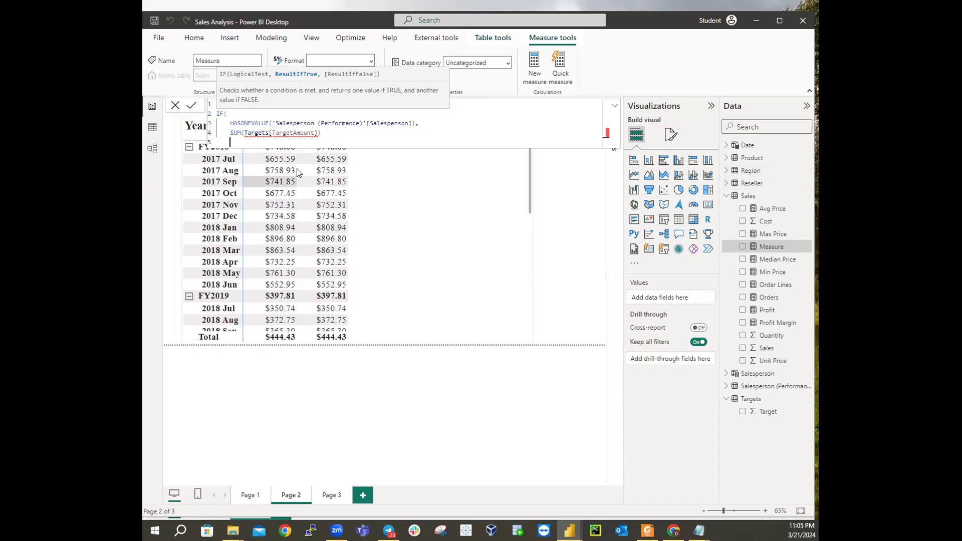
click(315, 132)
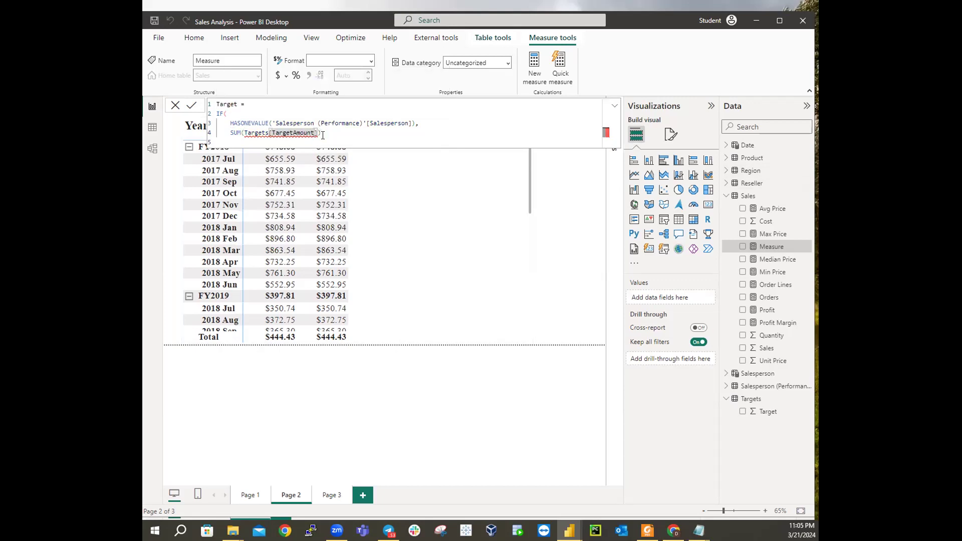
click(285, 143)
key(BackSpace)
text())
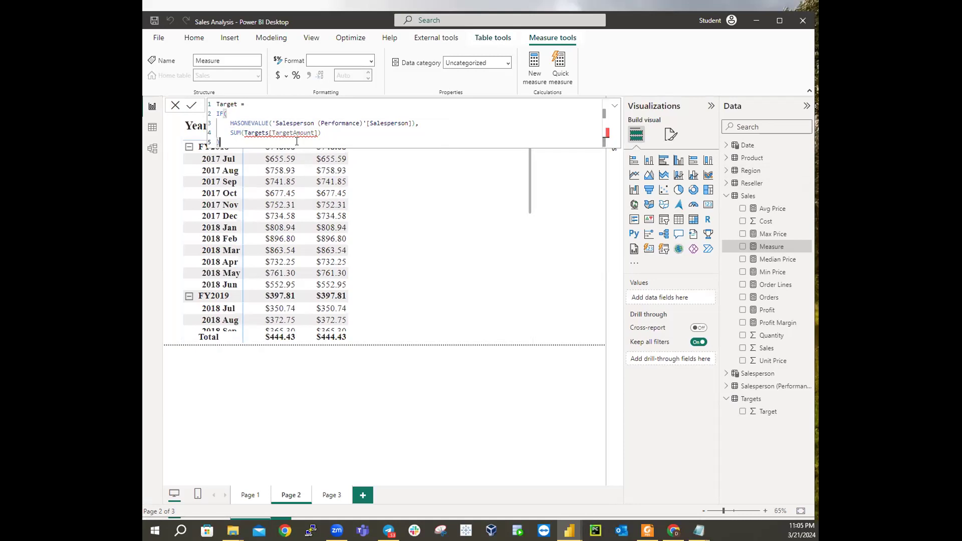
key(Return)
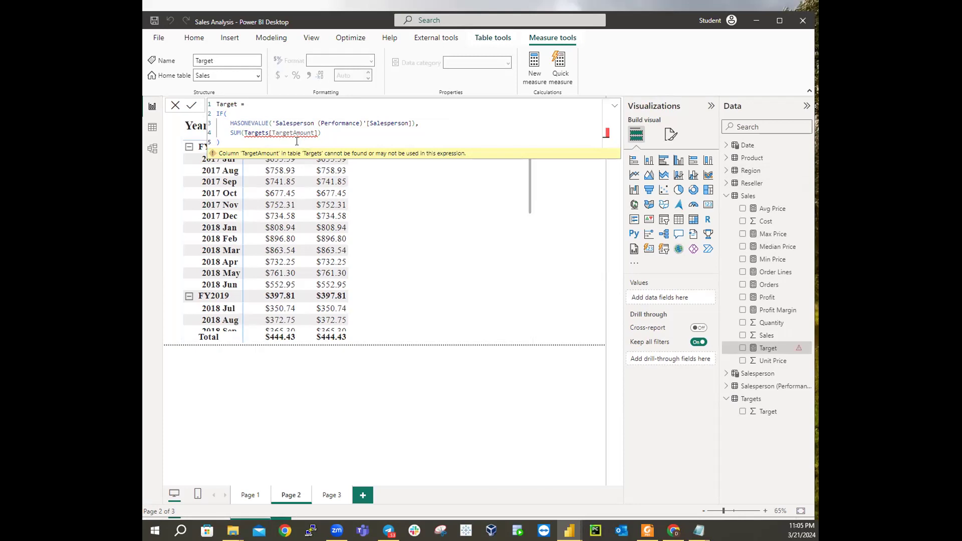
Rename the Targets table's Target column to TargetAmount and reopen the Target measure in the report view.
click(157, 132)
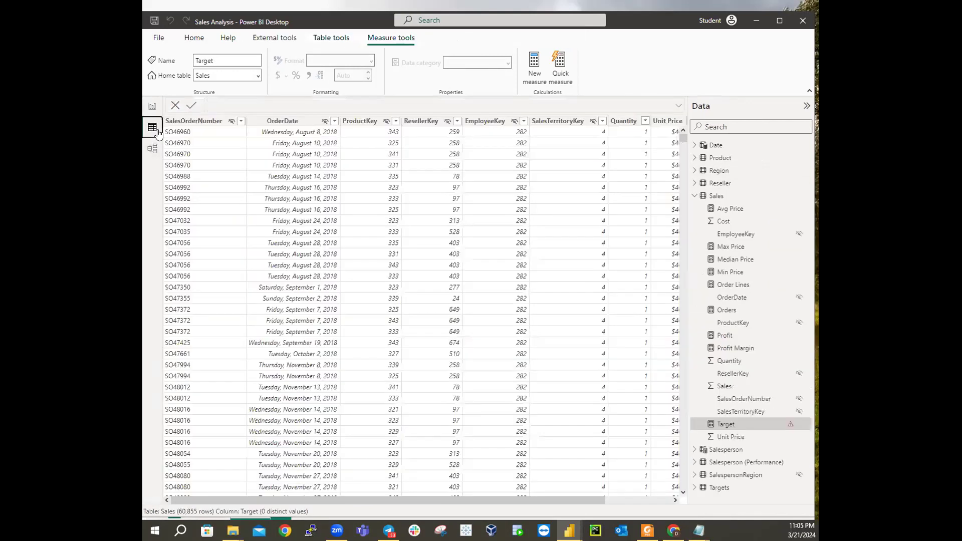
click(695, 197)
click(695, 247)
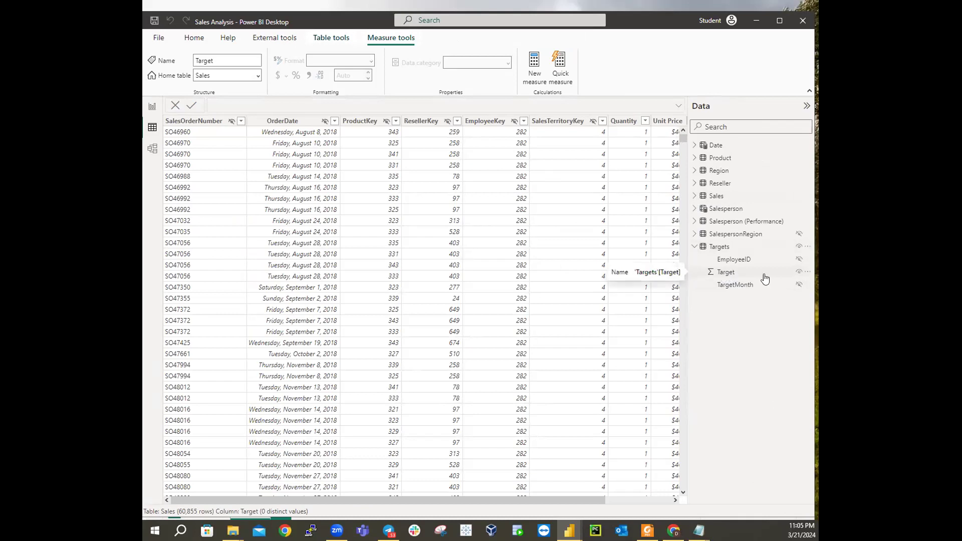
right_click(731, 274)
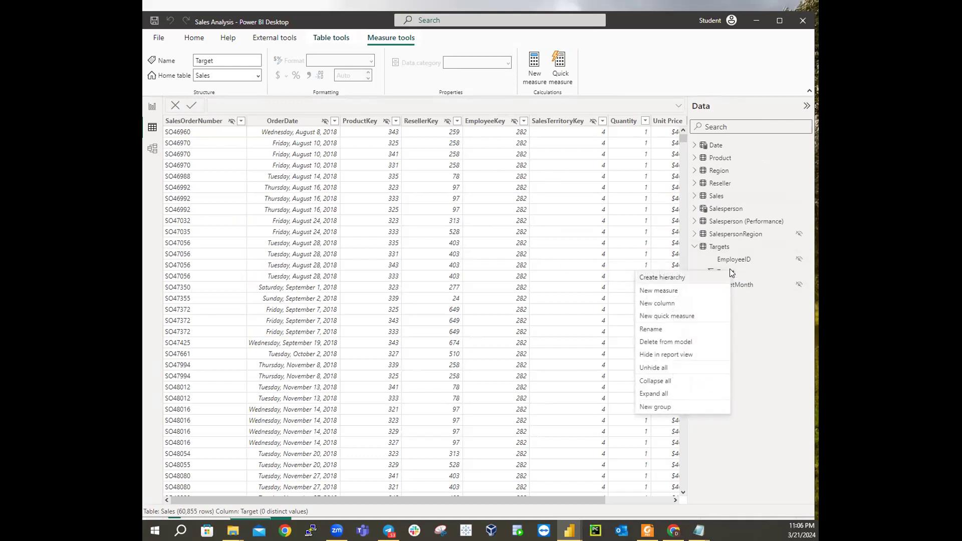
click(675, 326)
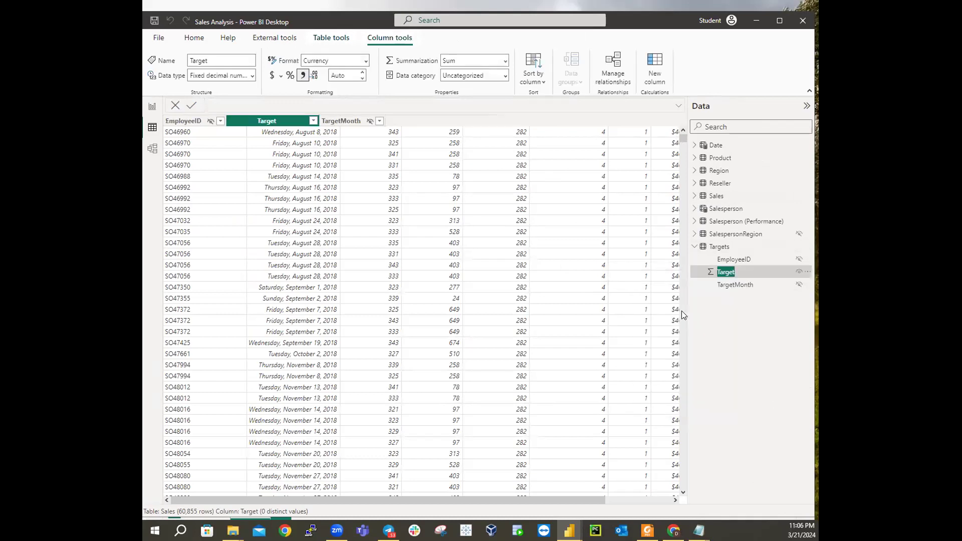
click(738, 271)
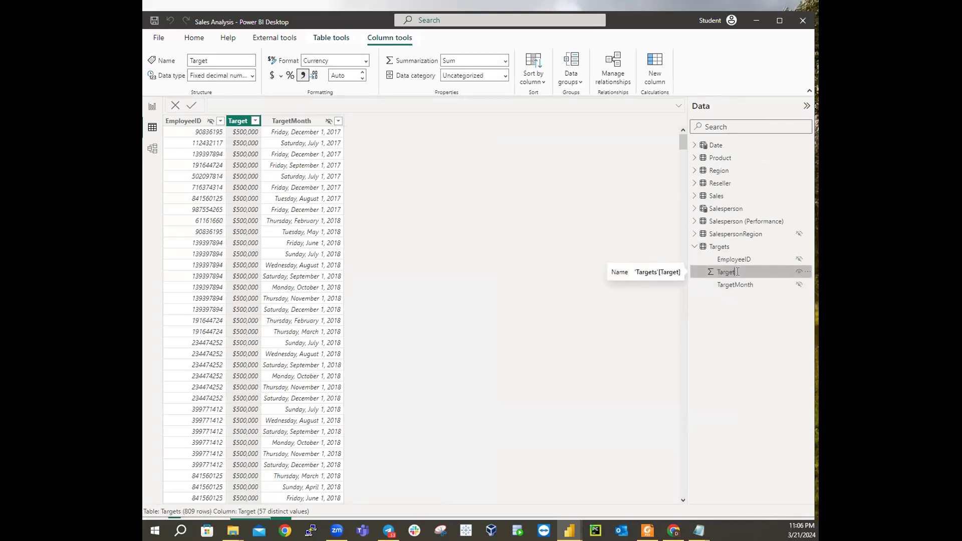
text(Amount)
key(Return)
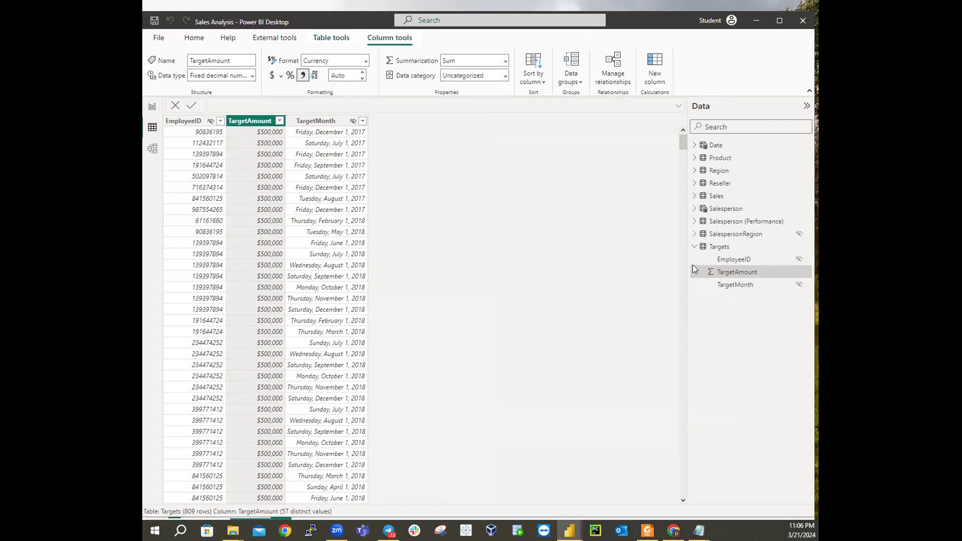
click(153, 108)
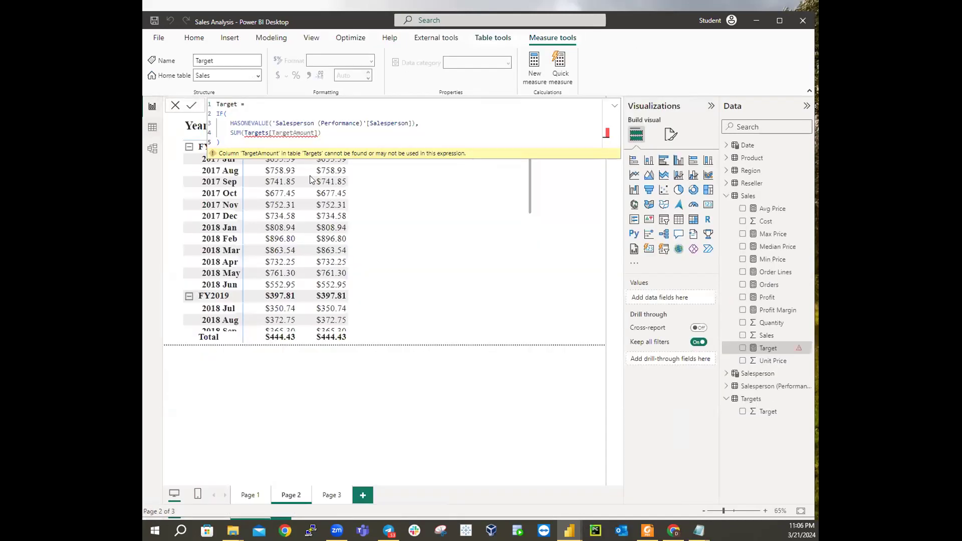
click(770, 351)
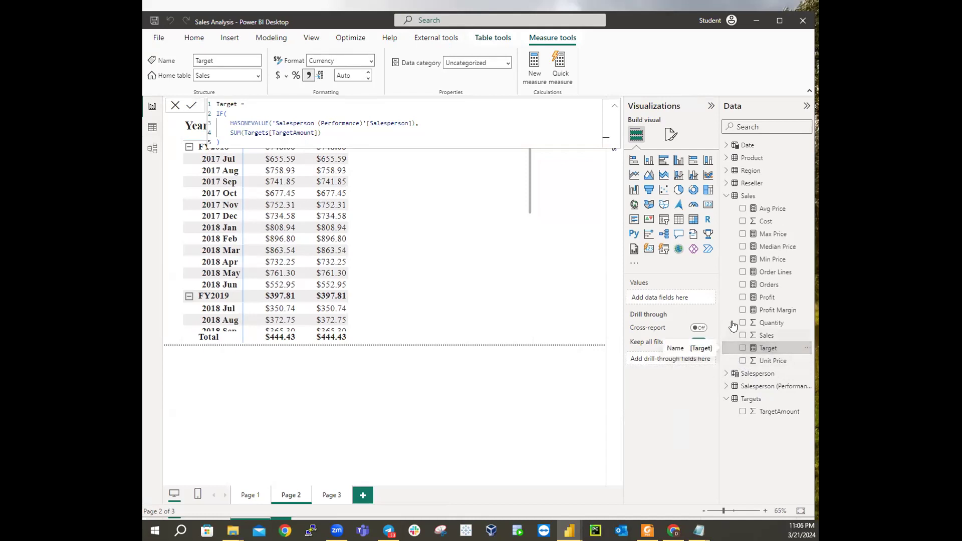
right_click(750, 196)
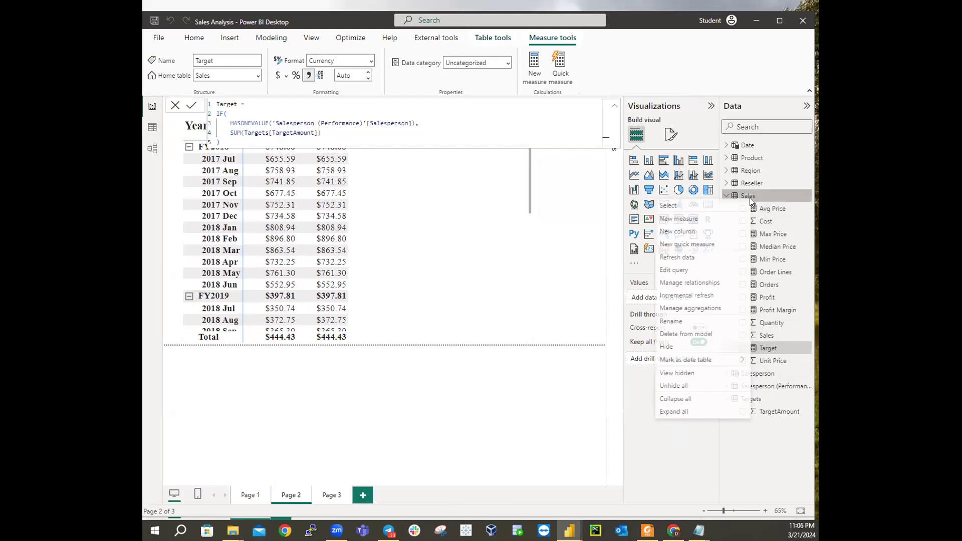
click(681, 219)
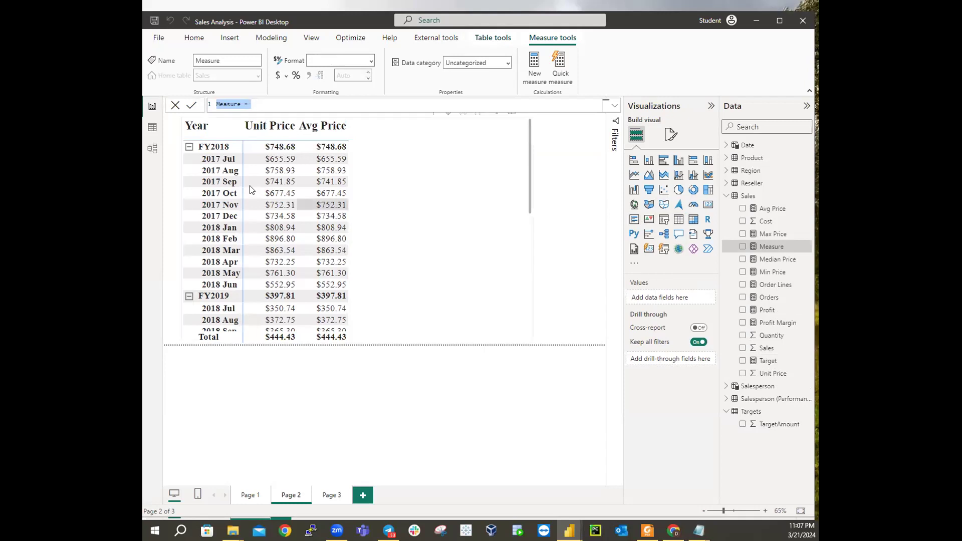
click(175, 105)
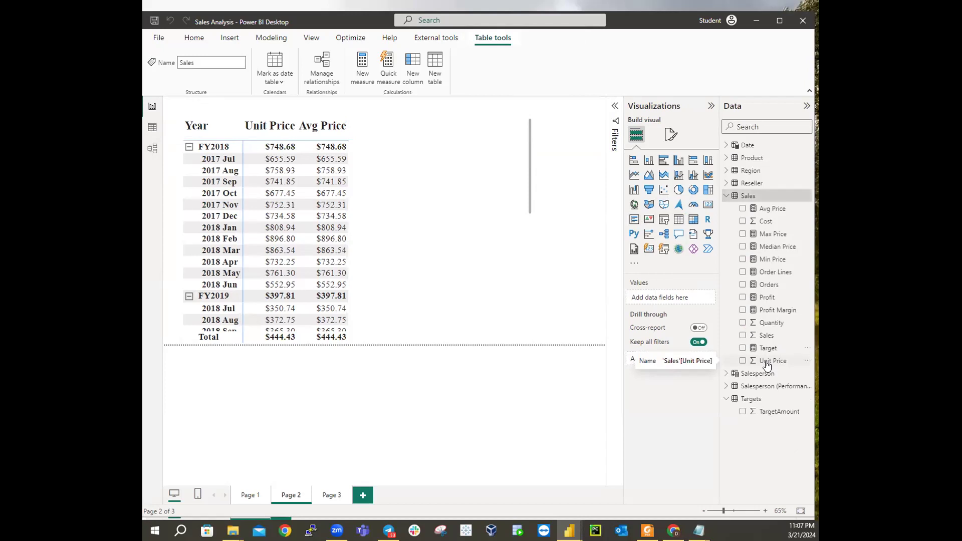
click(767, 365)
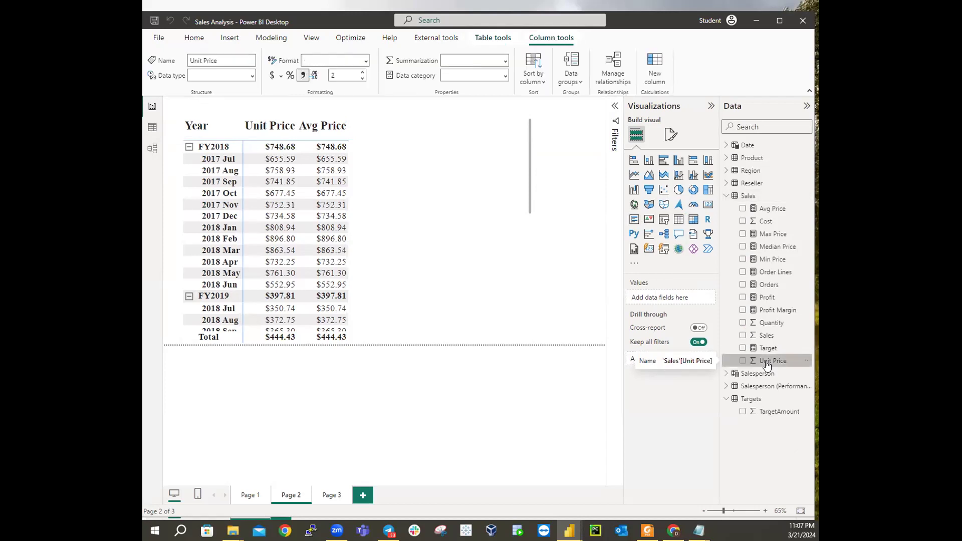
right_click(767, 366)
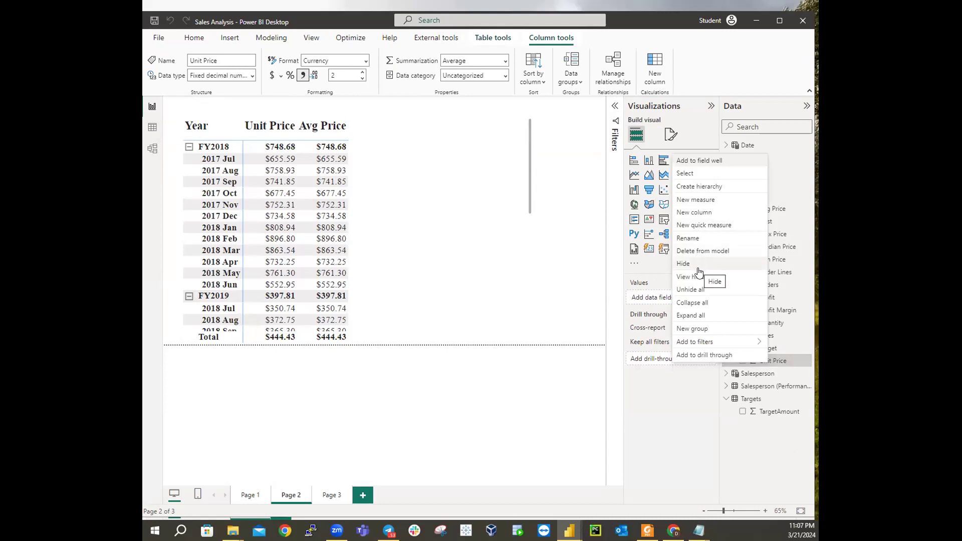
click(737, 409)
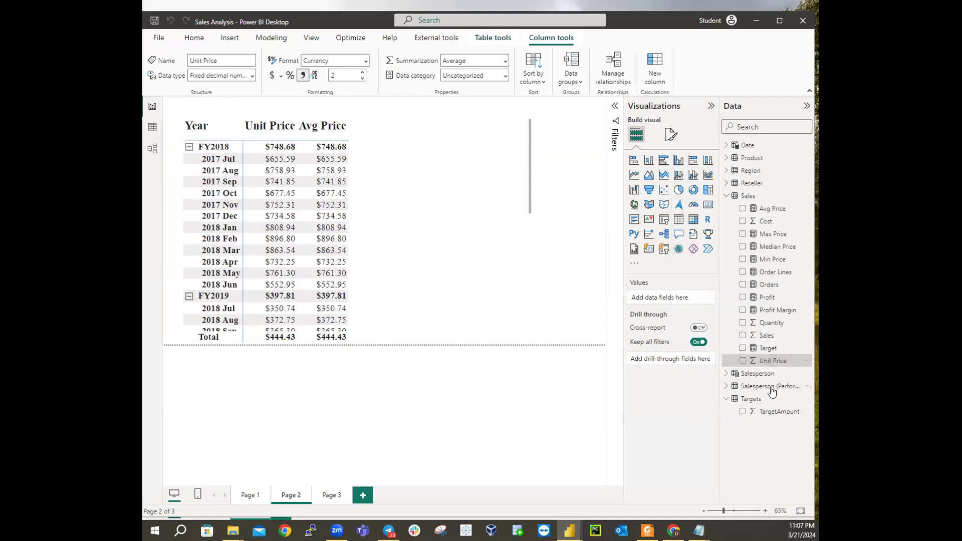
Copy the entire formula of the Target measure and close the formula without changing it.
click(767, 349)
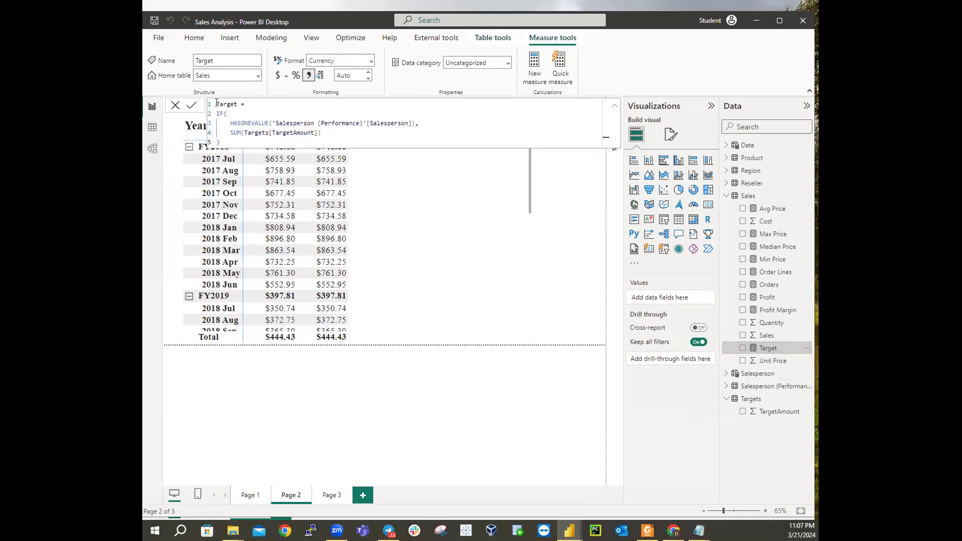
drag(217, 103, 362, 143)
key(ctrl+c)
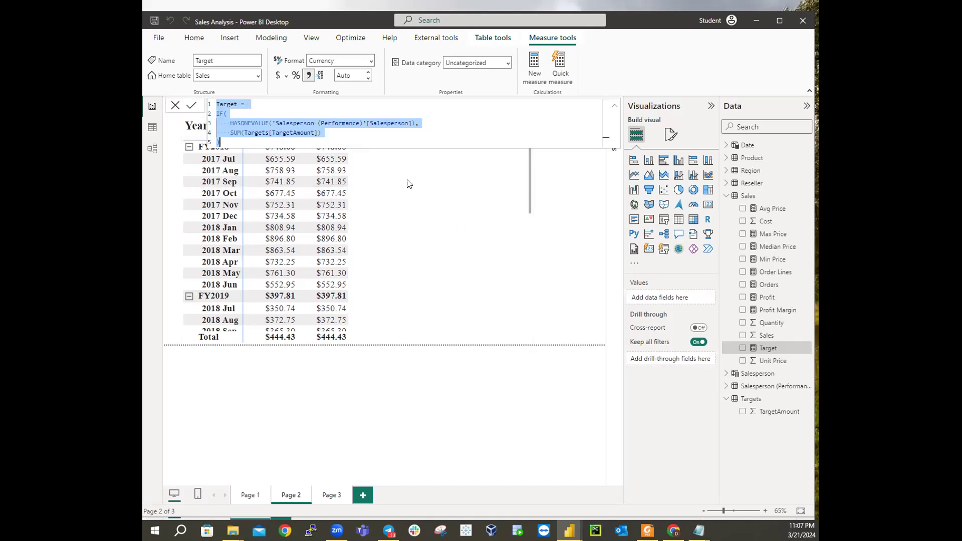
click(695, 405)
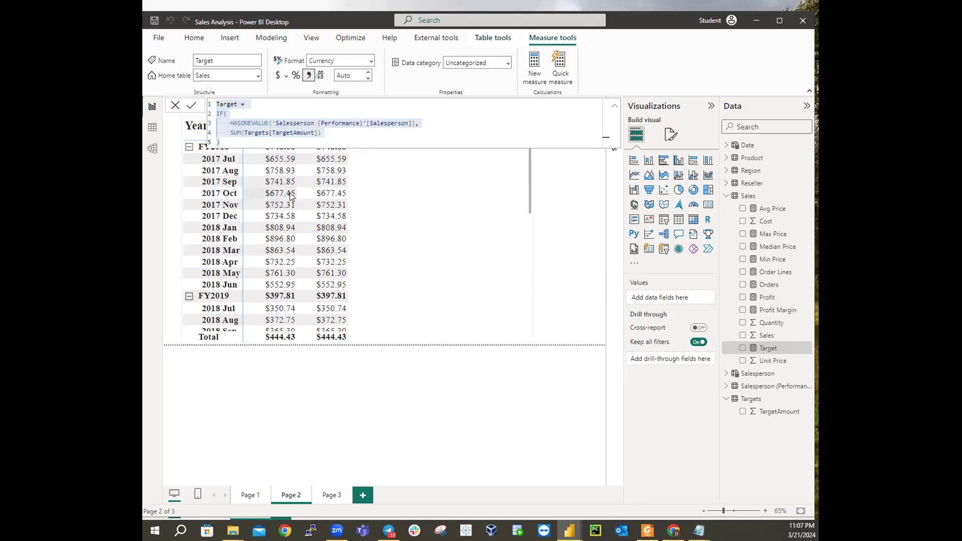
click(175, 106)
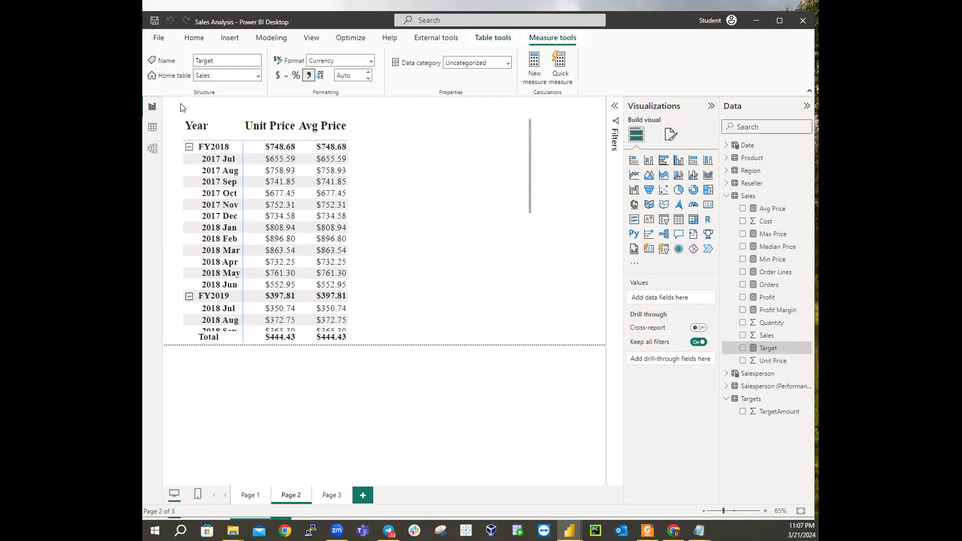
Create a new measure in the Sales table from the copied Target formula and name it Variance.
right_click(751, 196)
click(711, 219)
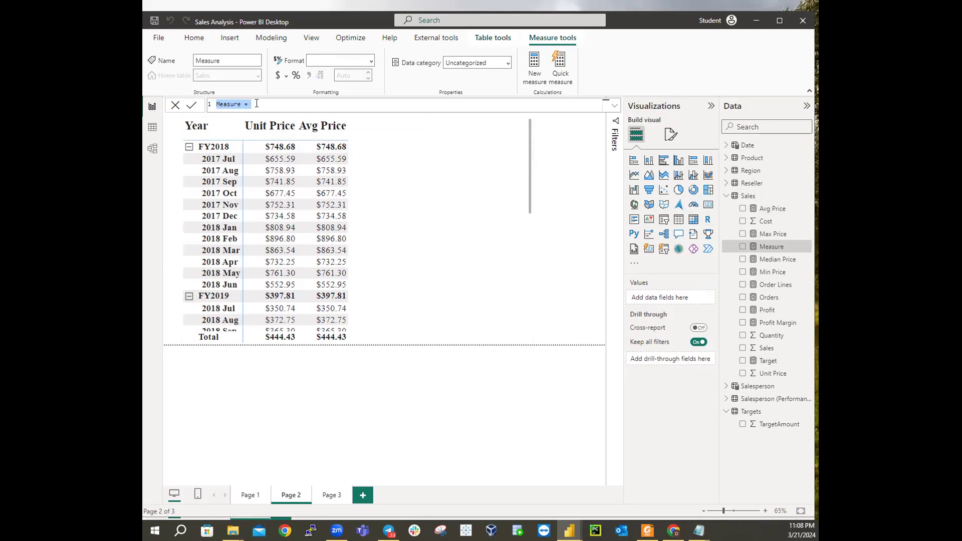
key(ctrl+v)
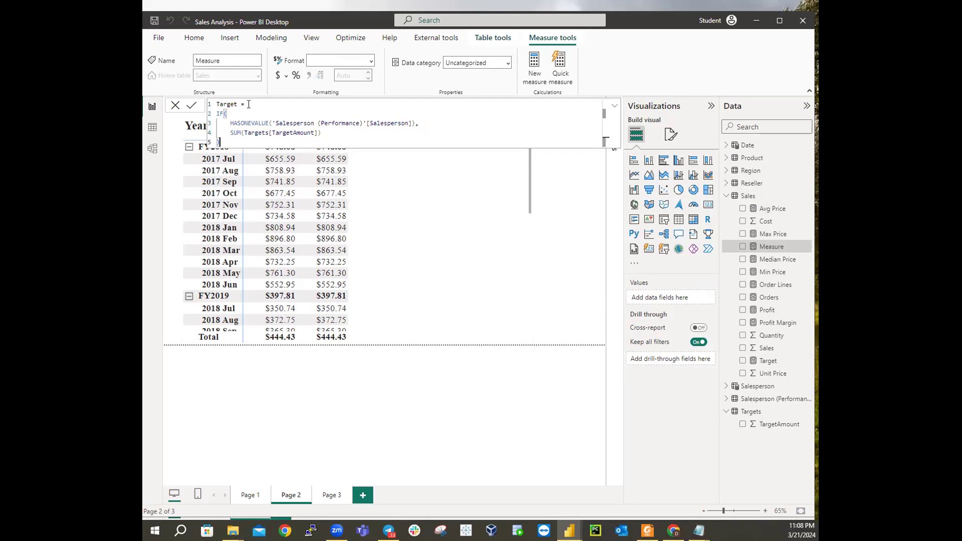
double_click(233, 104)
key(BackSpace)
text(Variance)
Replace the Targets table name with Sales inside the SUM function of the Variance formula.
double_click(246, 132)
text(Sales)
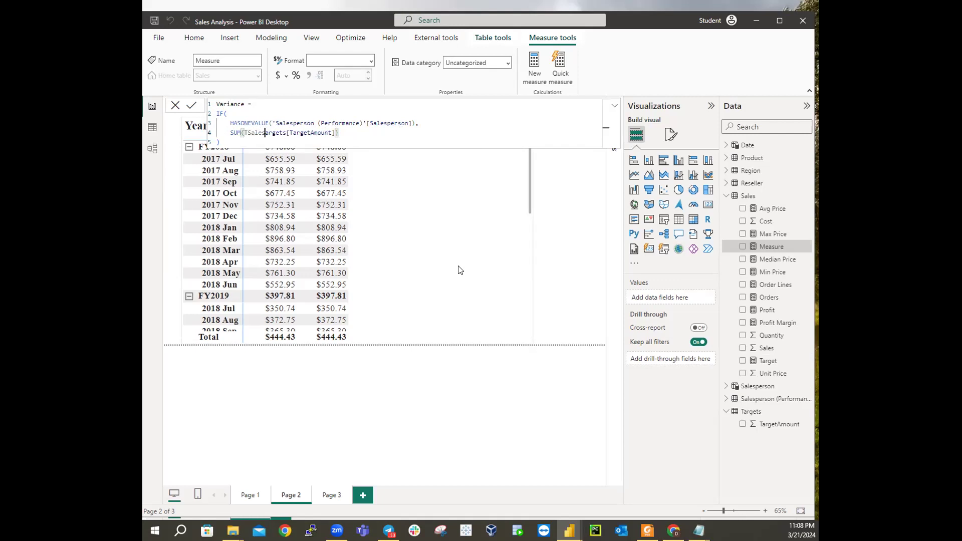
key(Delete)
key(Delete)
key(Delete)
key(Delete)
key(Delete)
key(Delete)
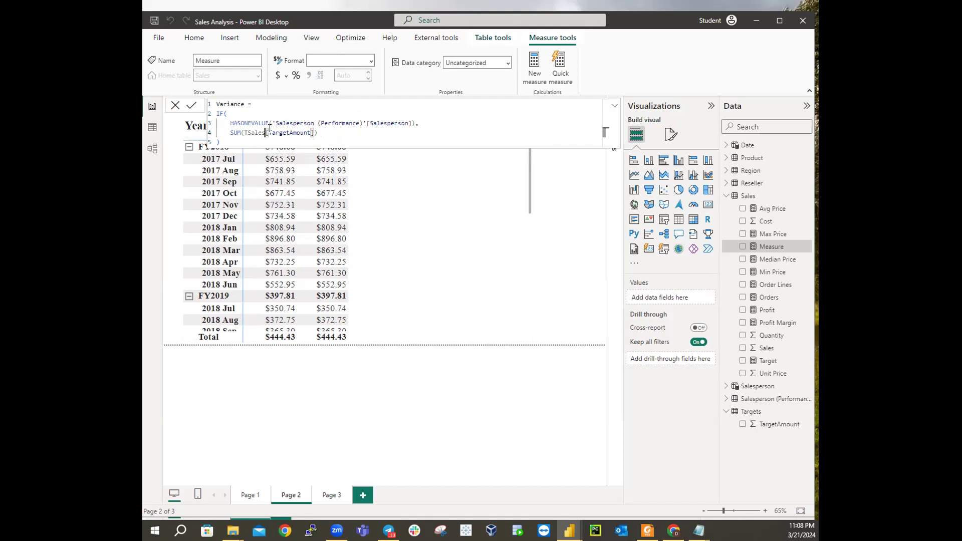
Replace the TargetAmount column with Sales and remove the stray T so the expression reads SUM(Sales[Sales]).
drag(269, 133, 311, 132)
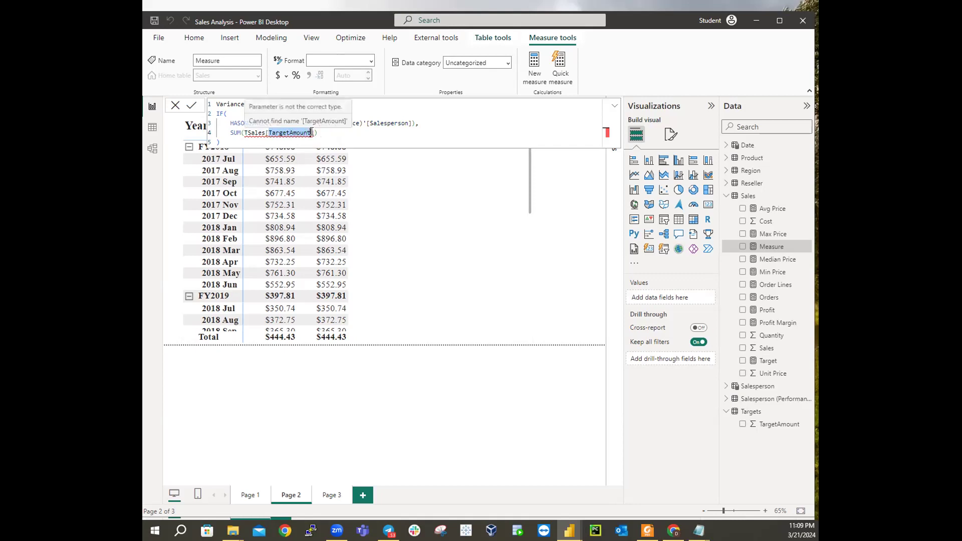
click(309, 128)
double_click(310, 129)
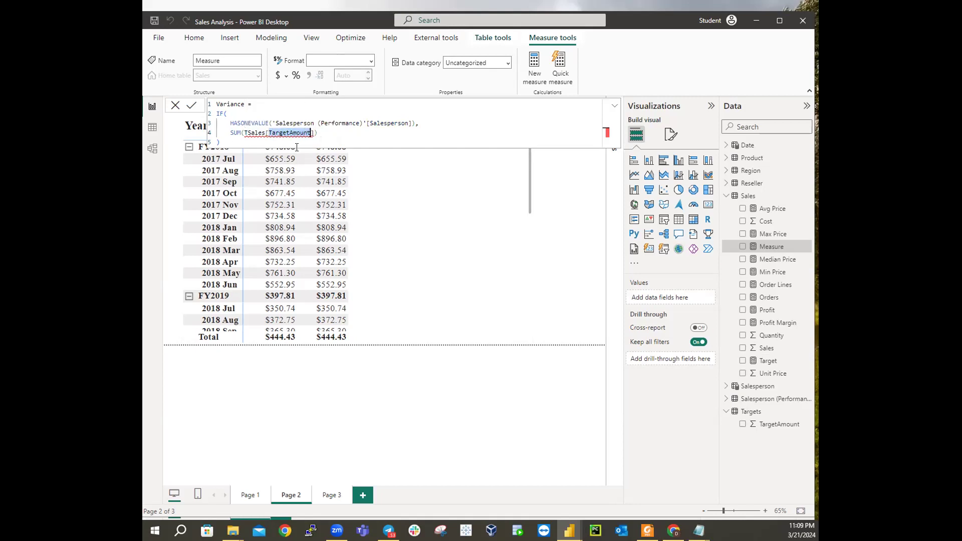
key(BackSpace)
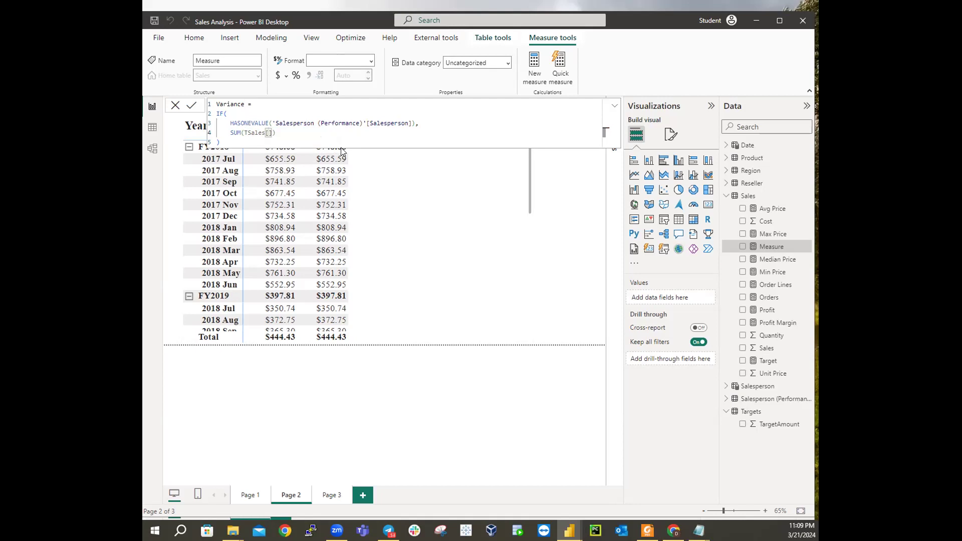
text(Sales)
click(251, 132)
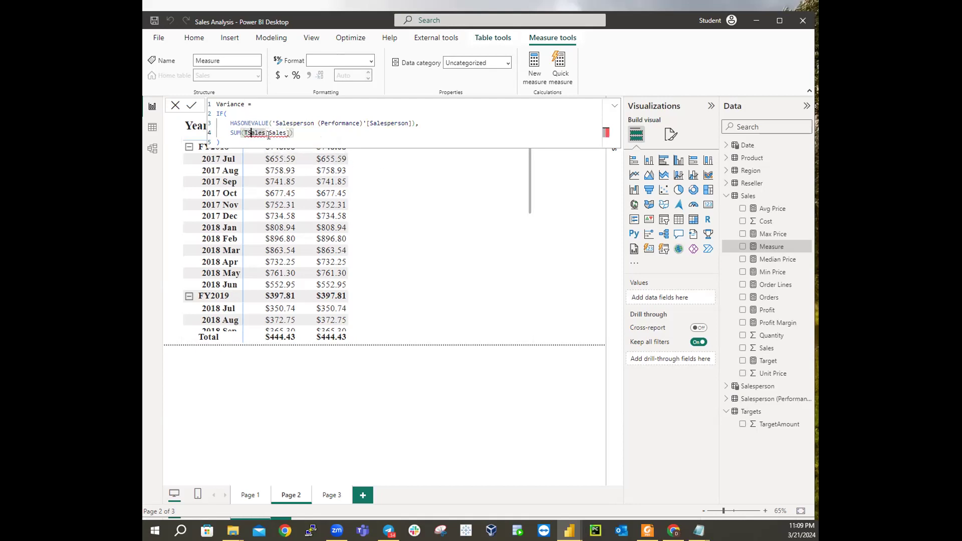
key(BackSpace)
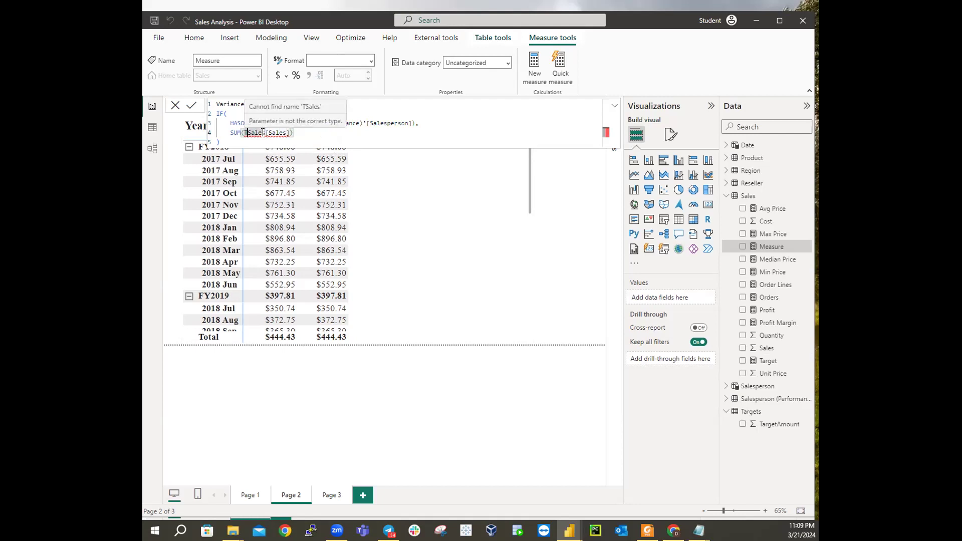
Subtract the [Target] measure from SUM(Sales[Sales]) and commit the Variance measure.
click(296, 130)
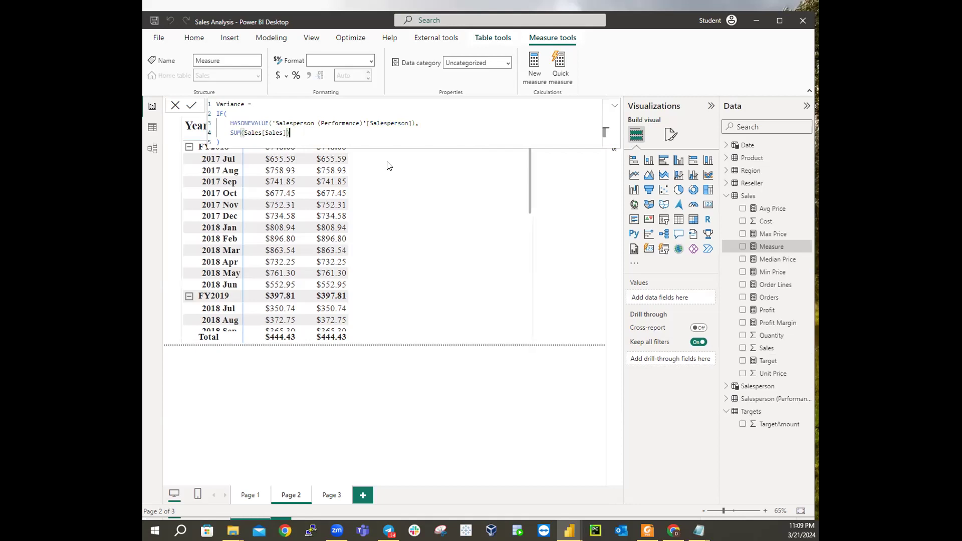
text(=)
text( [Target)
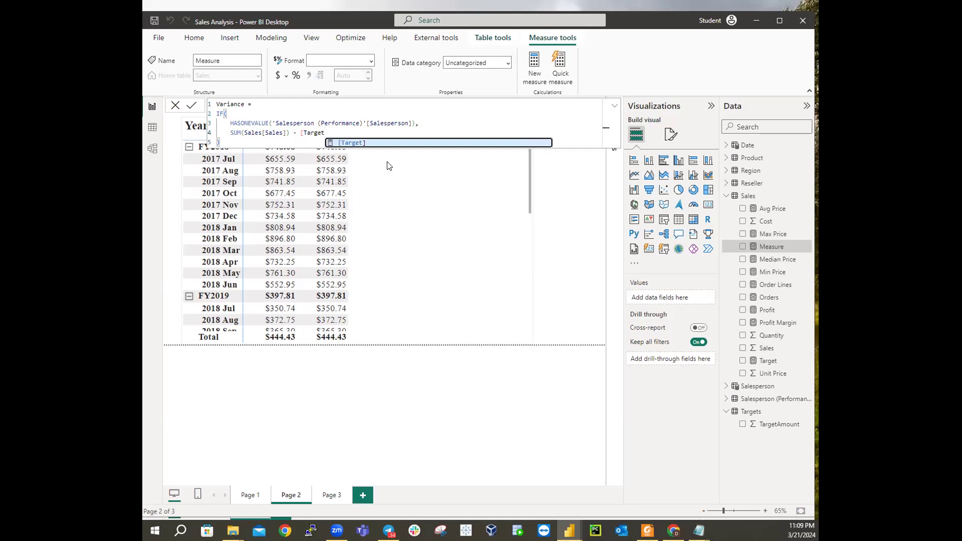
text(])
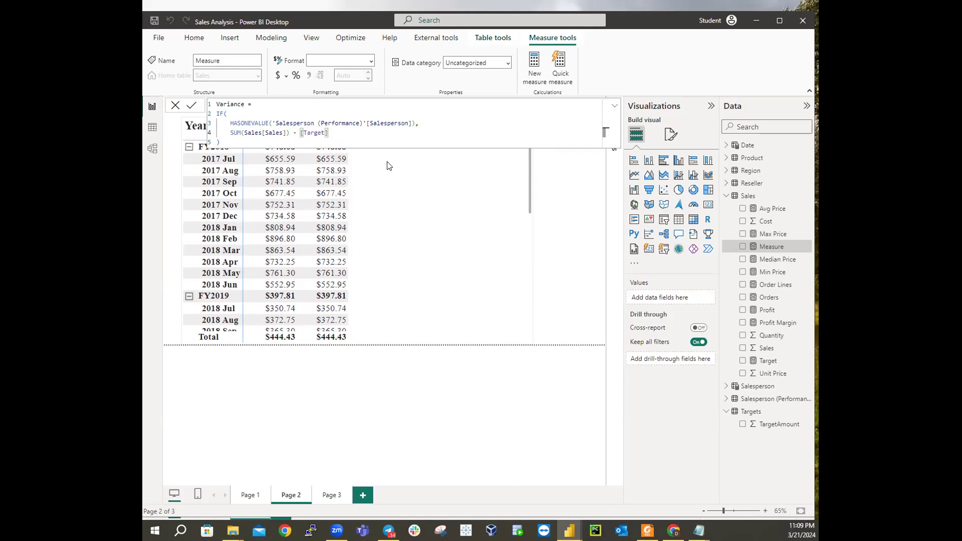
key(Return)
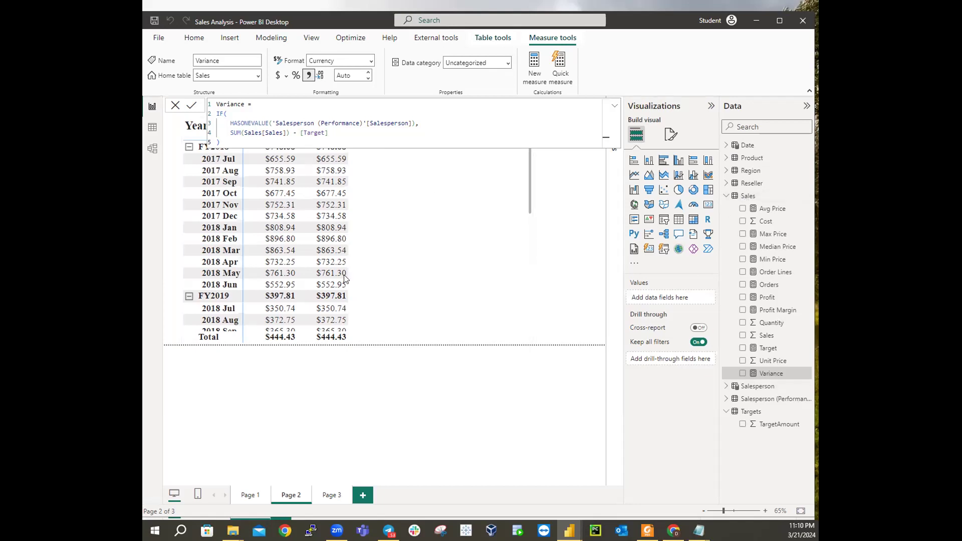
Create a new measure in the Sales table named Variance Margin, with the cursor on a new line below its name.
right_click(742, 199)
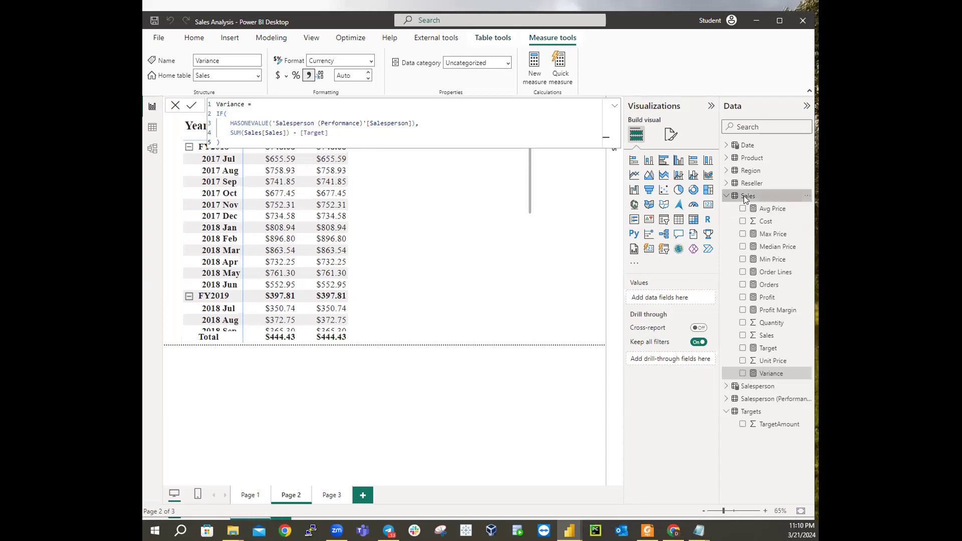
click(675, 217)
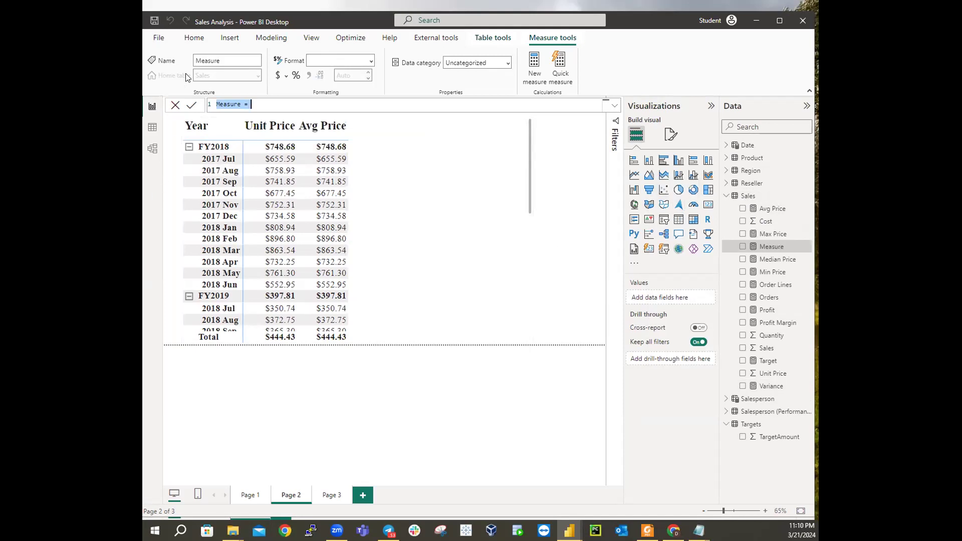
click(250, 105)
key(Left)
key(Left)
key(BackSpace)
key(BackSpace)
key(BackSpace)
key(BackSpace)
key(BackSpace)
key(BackSpace)
key(BackSpace)
text(Varia)
text(nce )
text(Marh)
key(BackSpace)
text(gin)
key(shift+Return)
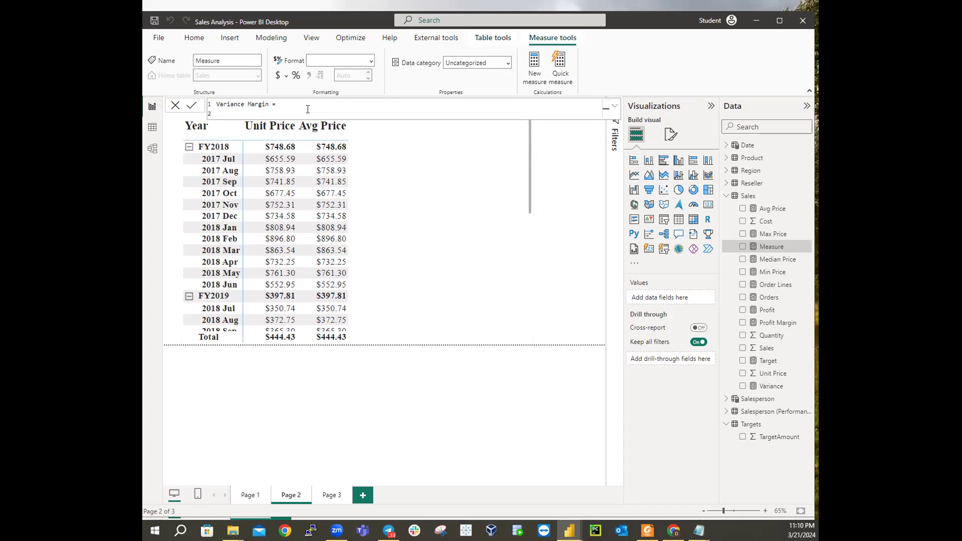
Define Variance Margin as DIVIDE([Variance],[Target]) and commit the measure.
text(D)
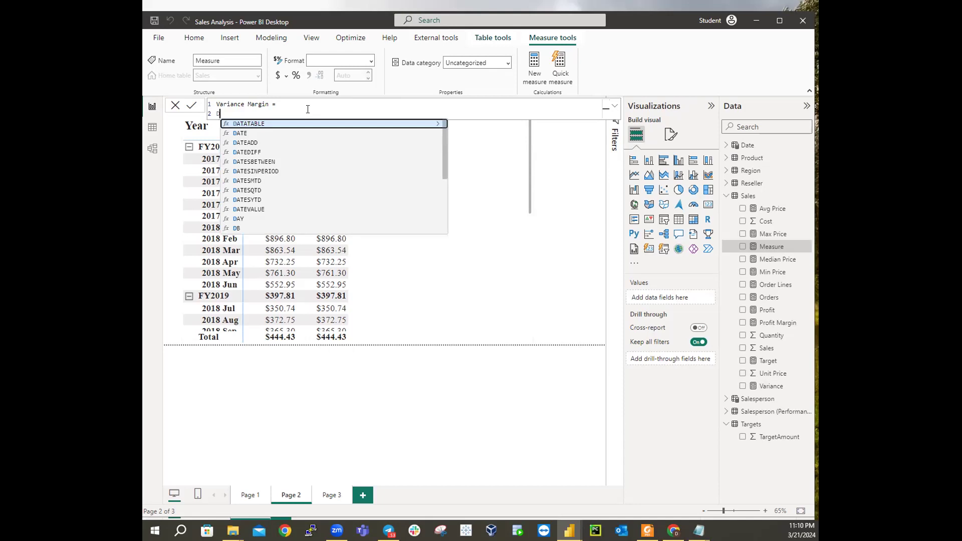
text(IVIDE)
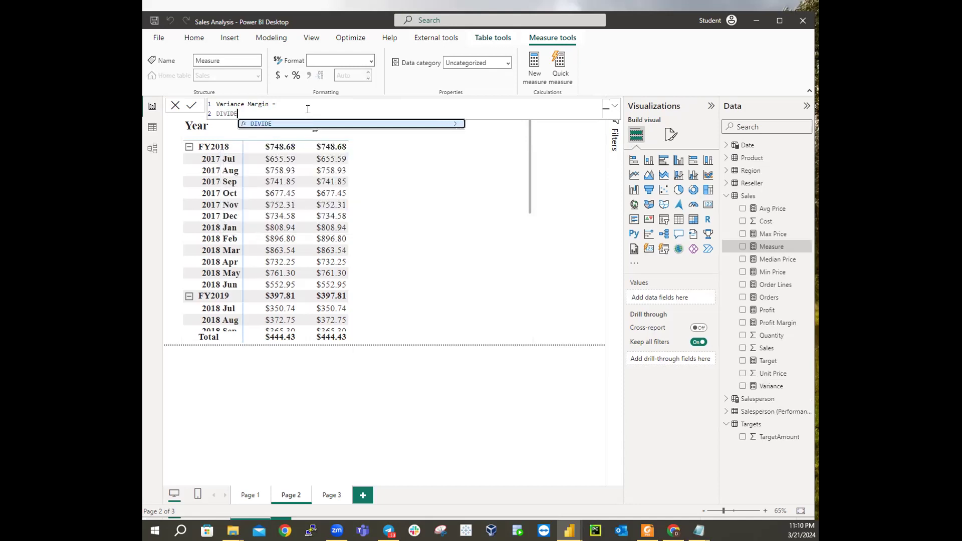
text(()
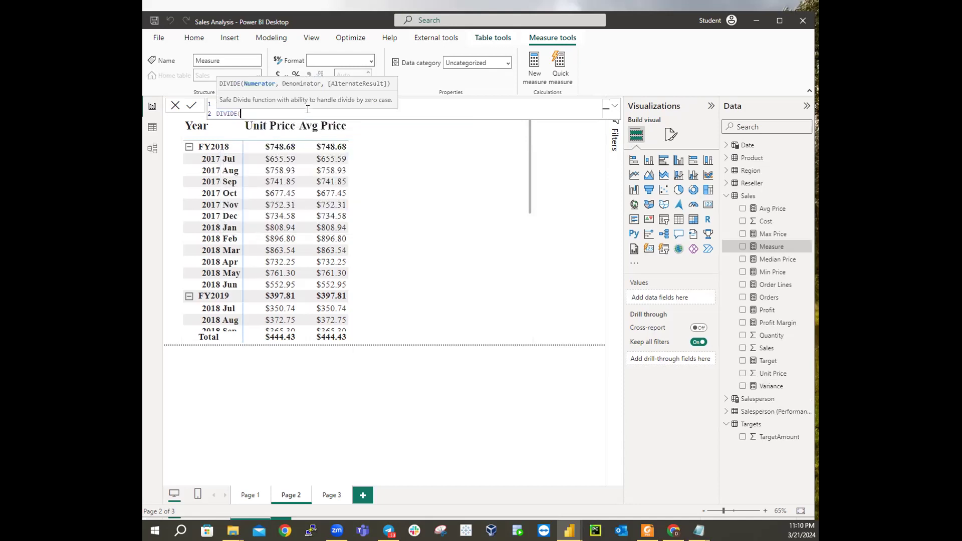
text([Variance)
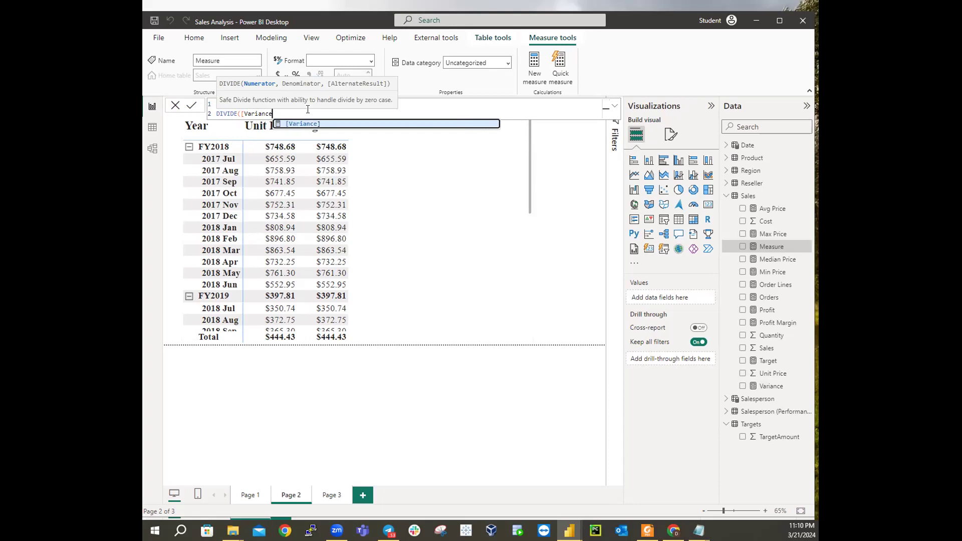
text(])
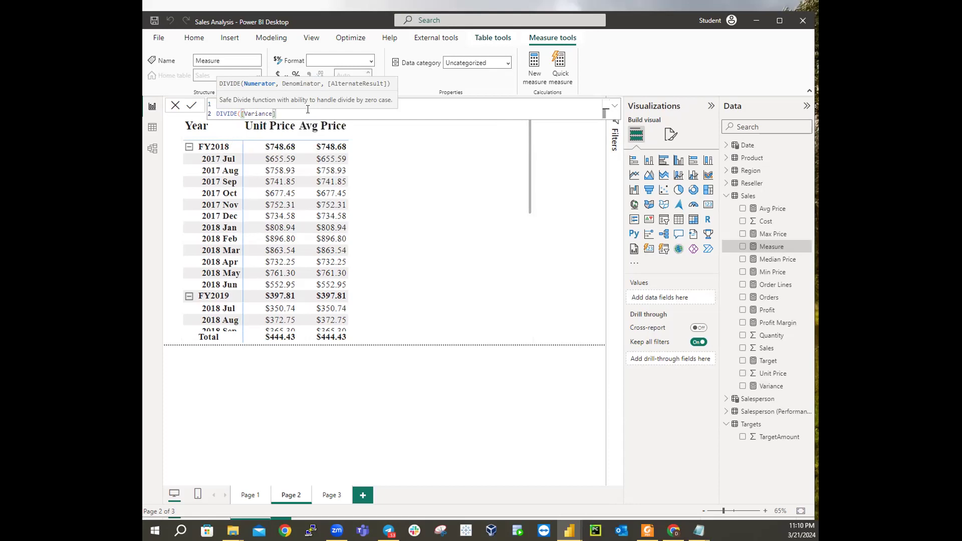
text(,[)
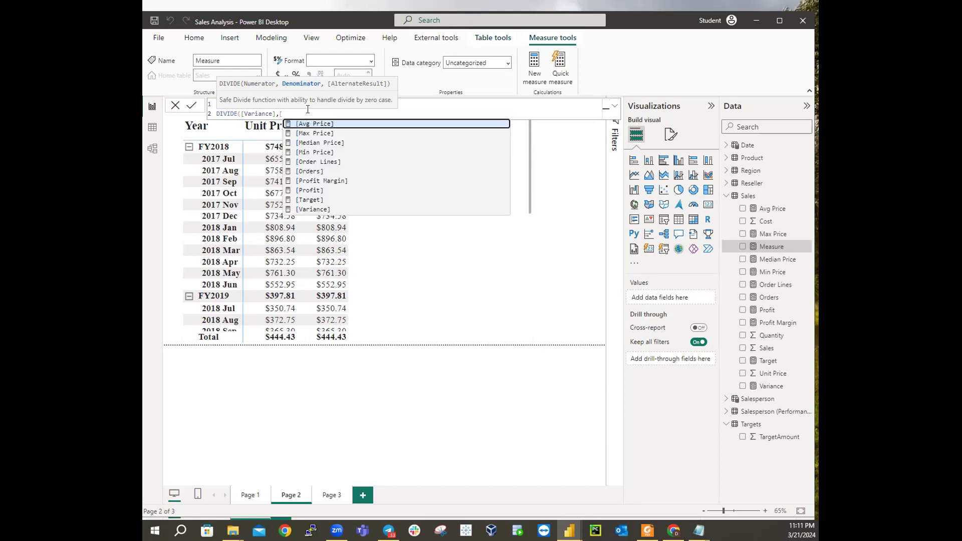
text(Target)
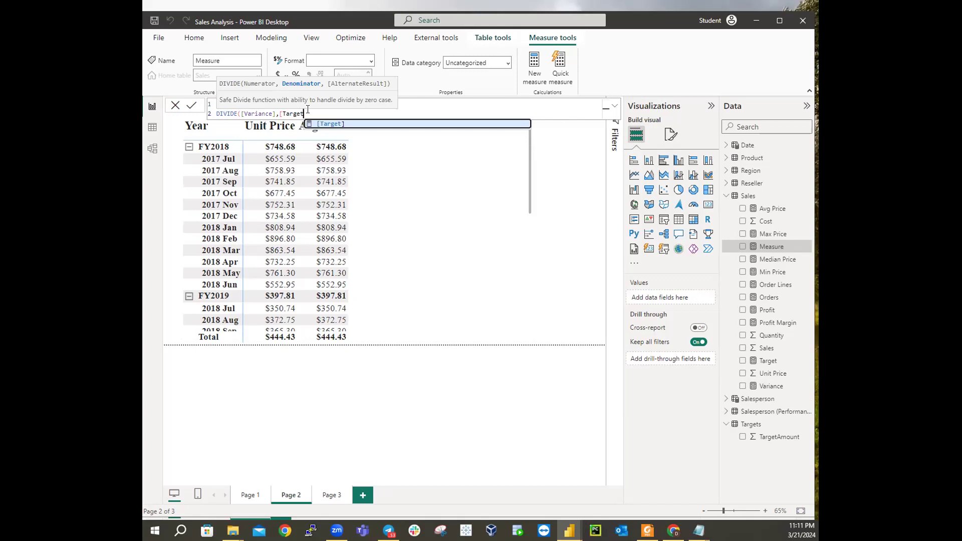
text(])
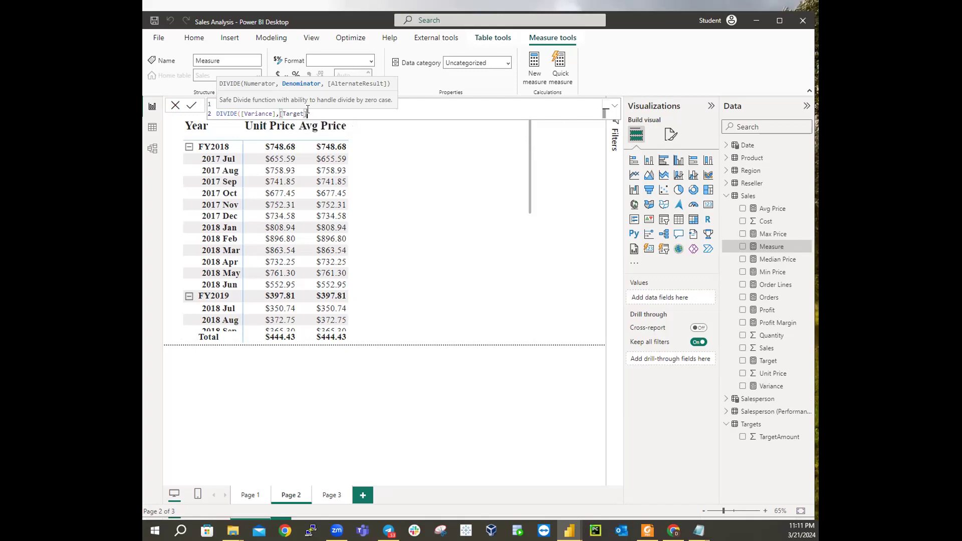
text())
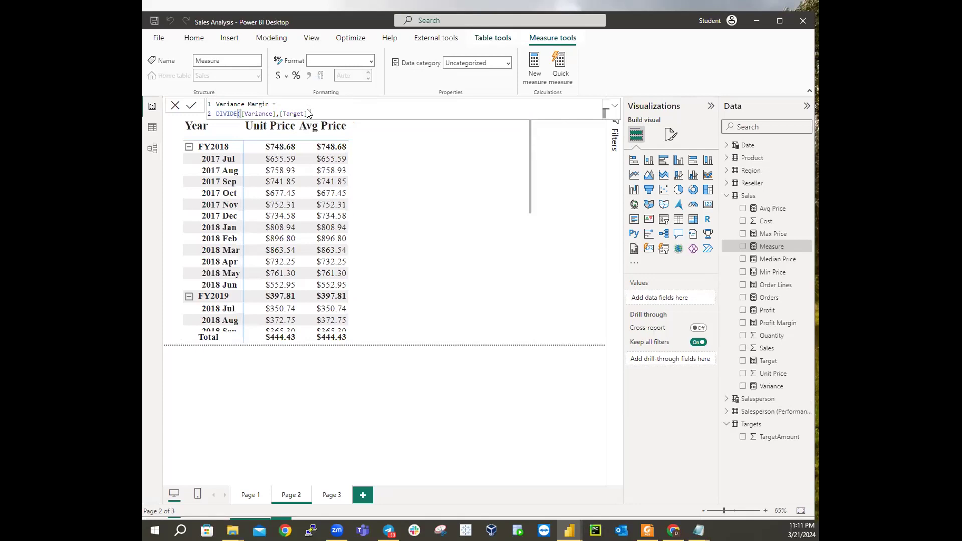
key(Return)
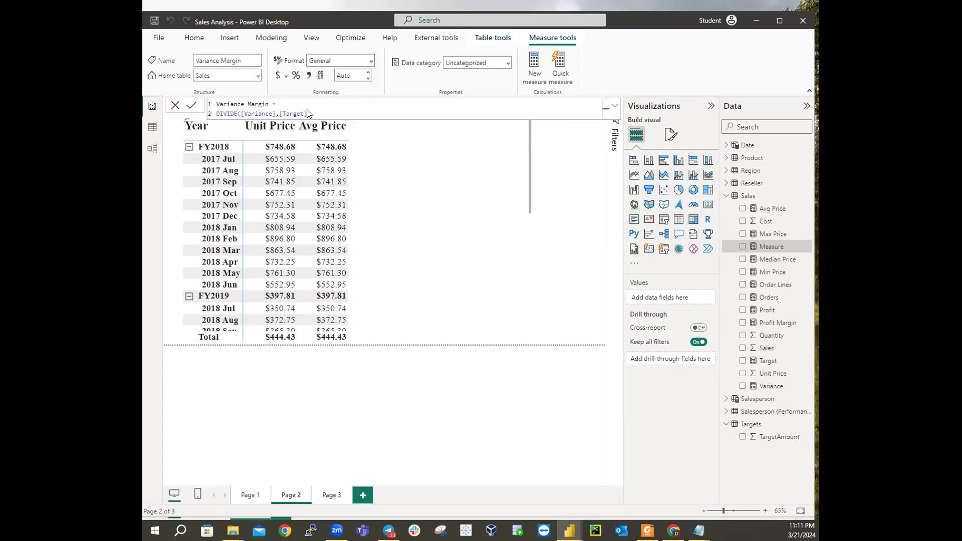
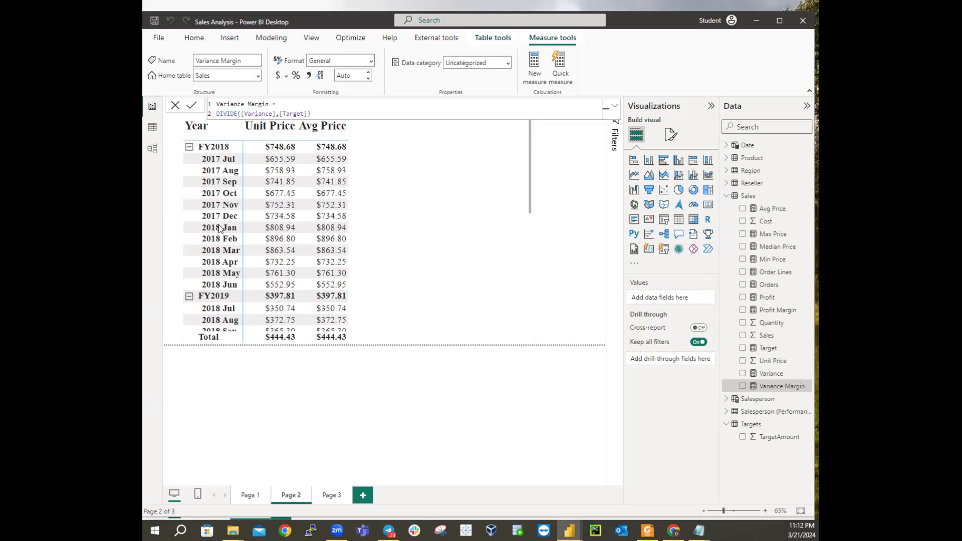
In the model view, set 2 decimal places for the Avg Price, Max Price, Median Price and Min Price measures together.
click(152, 150)
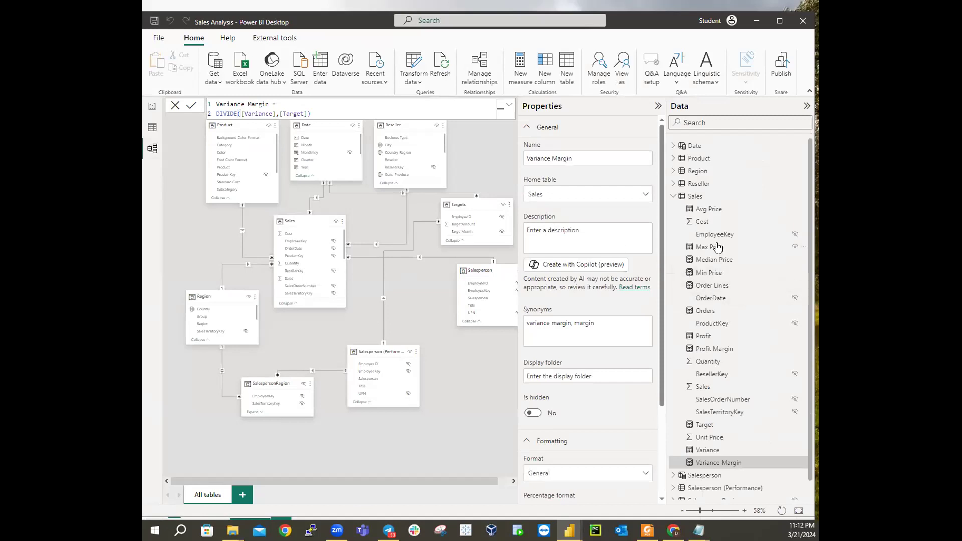
click(714, 213)
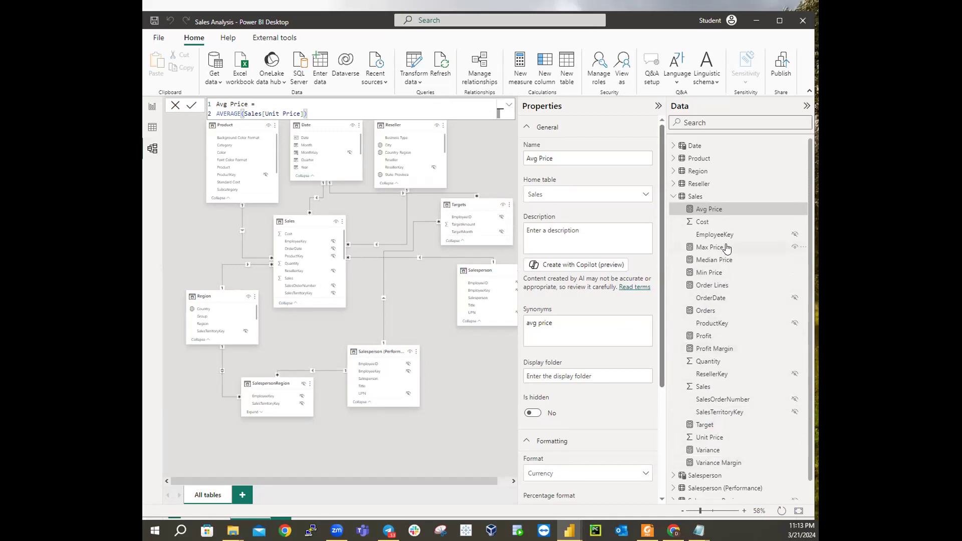
ctrl+click(714, 249)
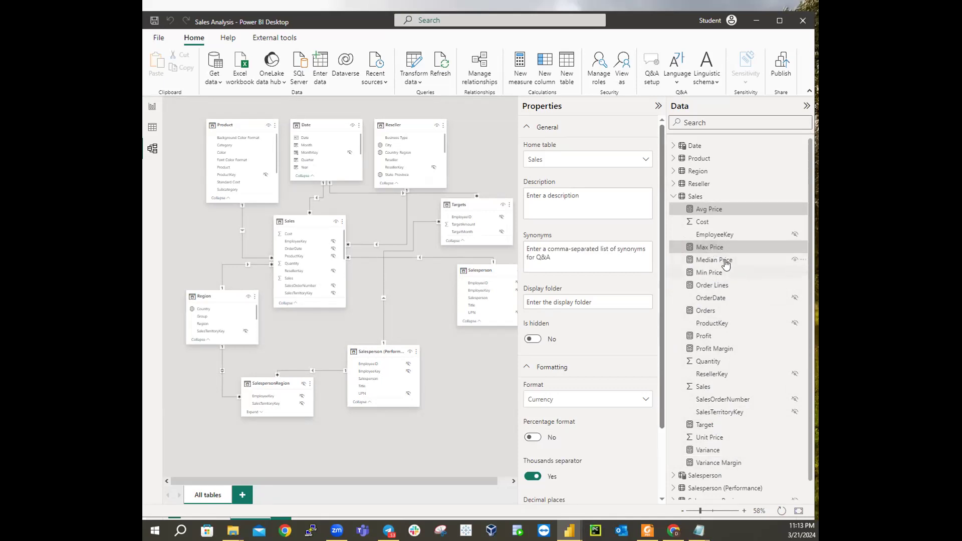
ctrl+click(726, 264)
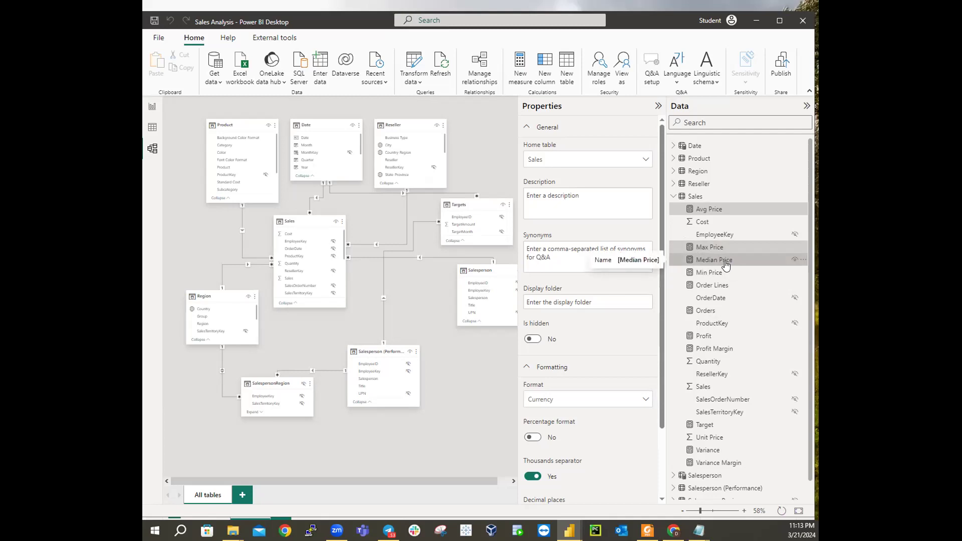
ctrl+click(716, 276)
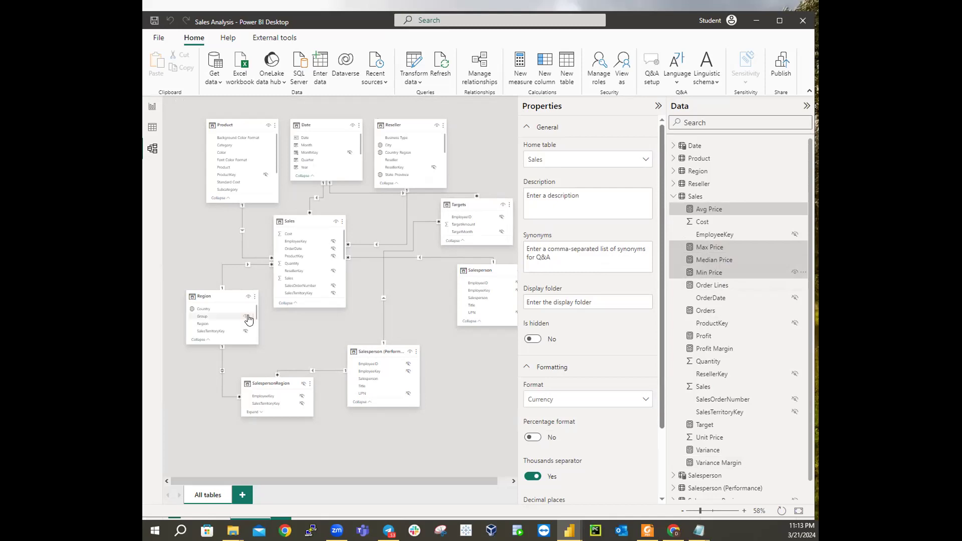
click(527, 128)
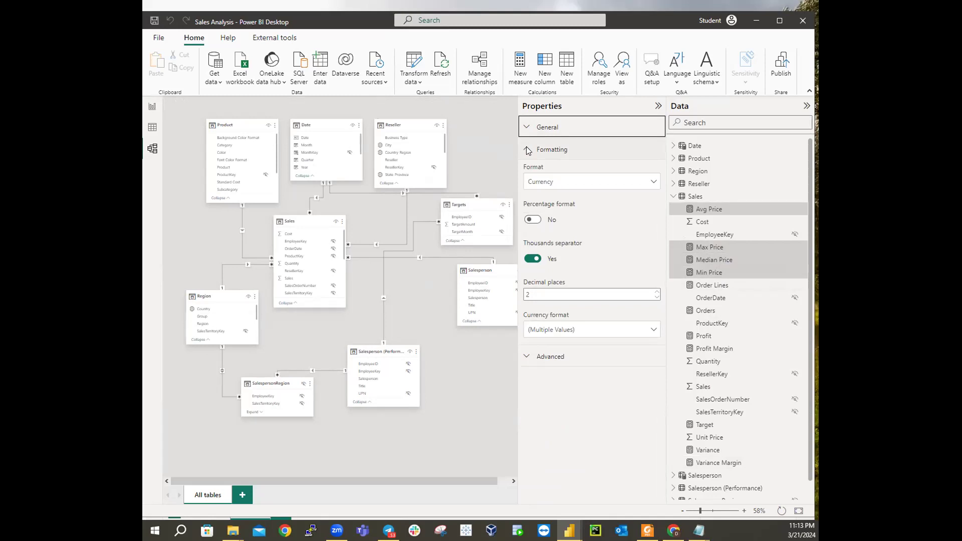
click(536, 292)
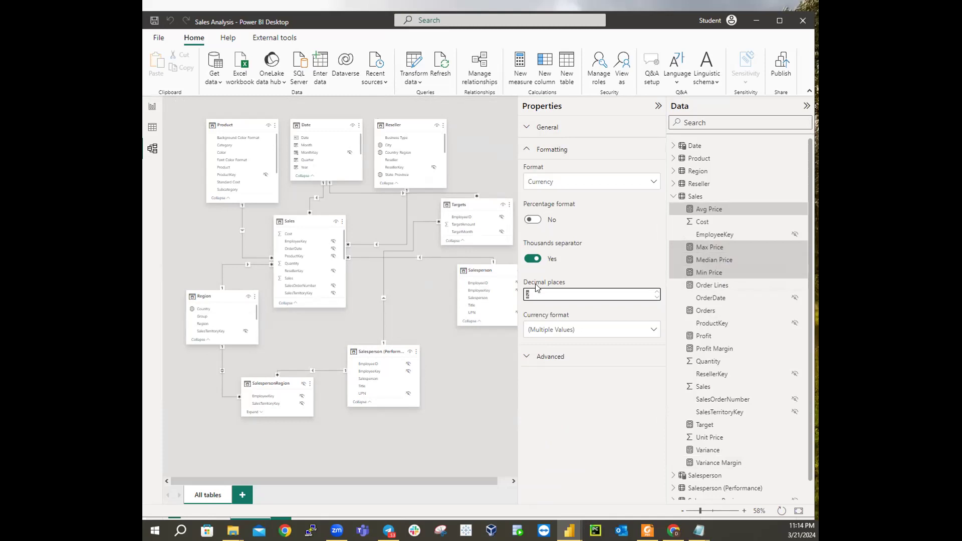
text(2)
click(526, 149)
Assign the four selected price measures to a display folder named Pricing.
click(523, 129)
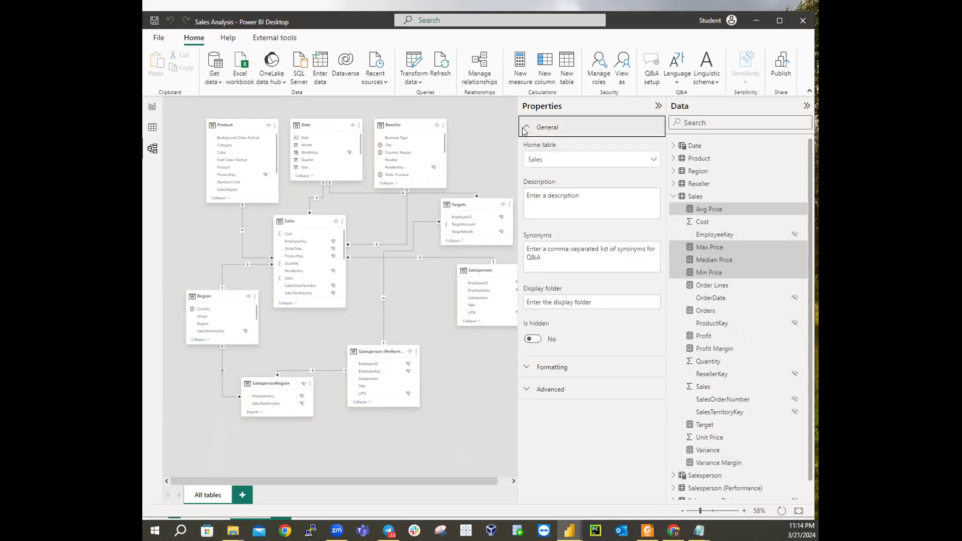
click(597, 302)
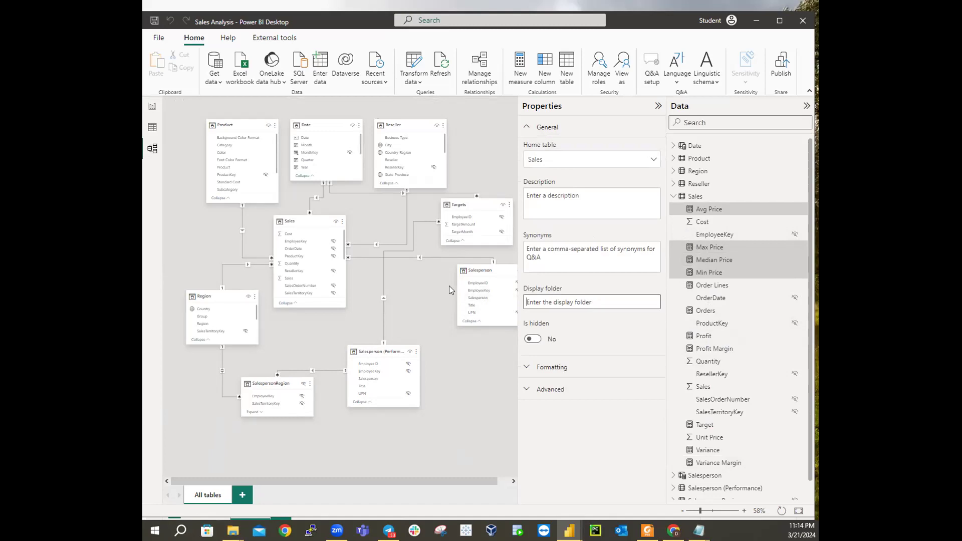
text(Pricing)
key(Return)
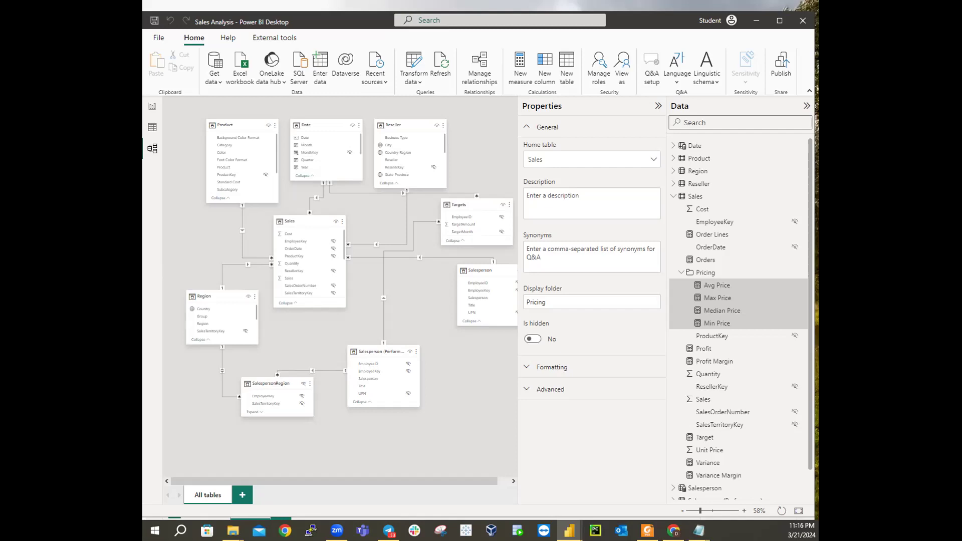
Select the Unit Price column of the Sales table and locate it in the model diagram.
click(718, 450)
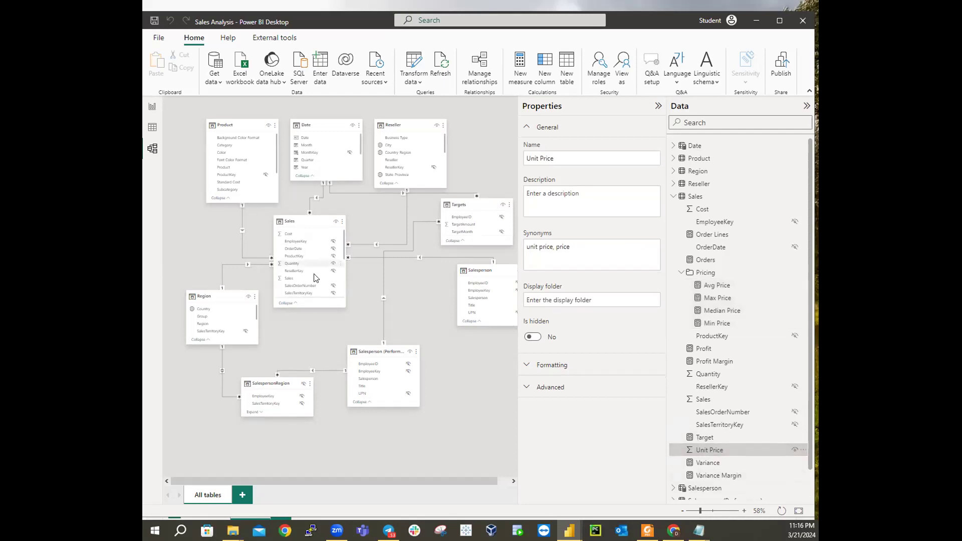
scroll(318, 271, down, 2)
scroll(318, 274, down, 1)
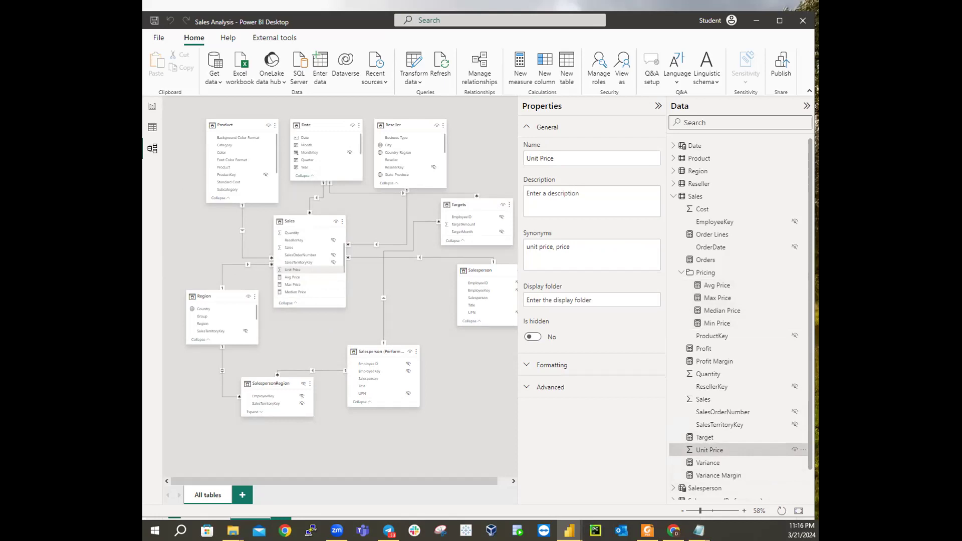
click(151, 109)
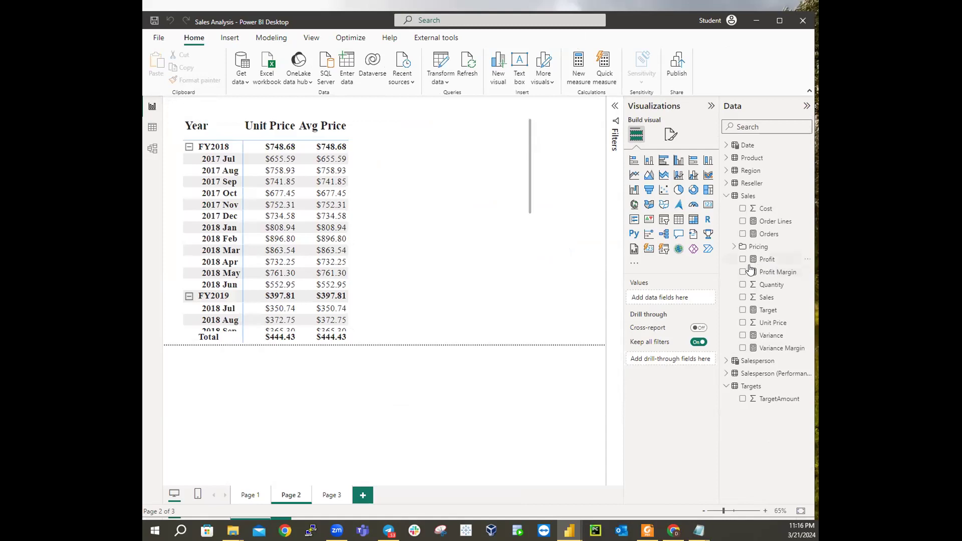
click(743, 298)
click(743, 297)
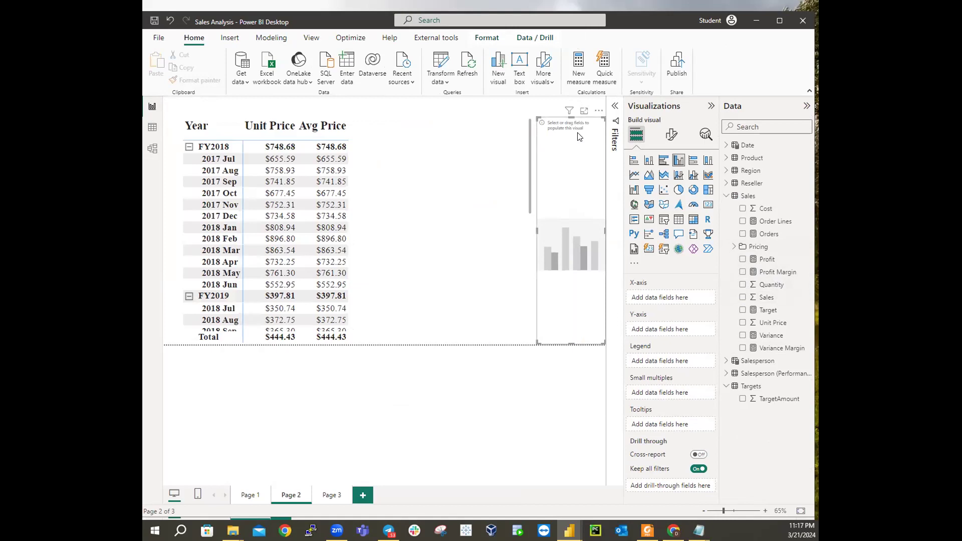
key(Delete)
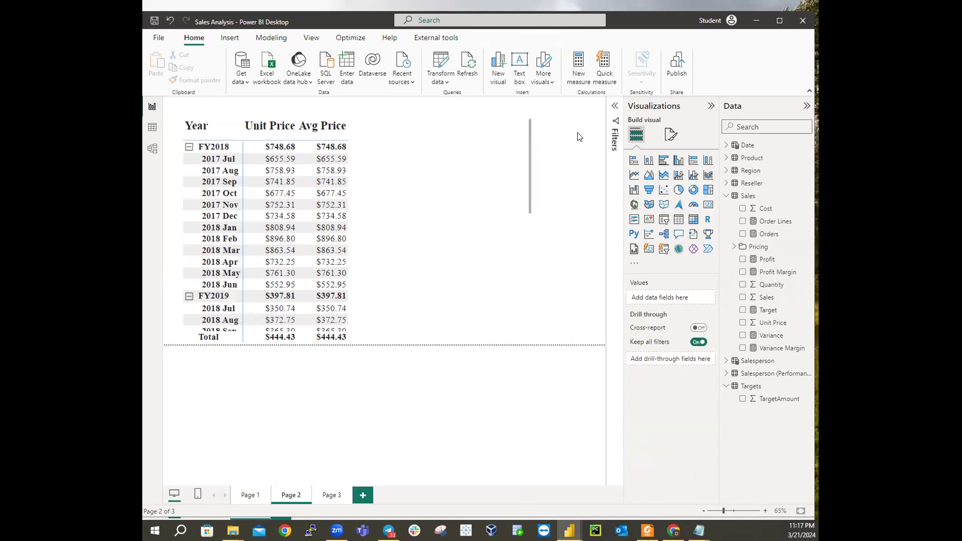
Select the price matrix on the report page, and set the Sales table's Unit Price column as hidden in the model view.
click(531, 173)
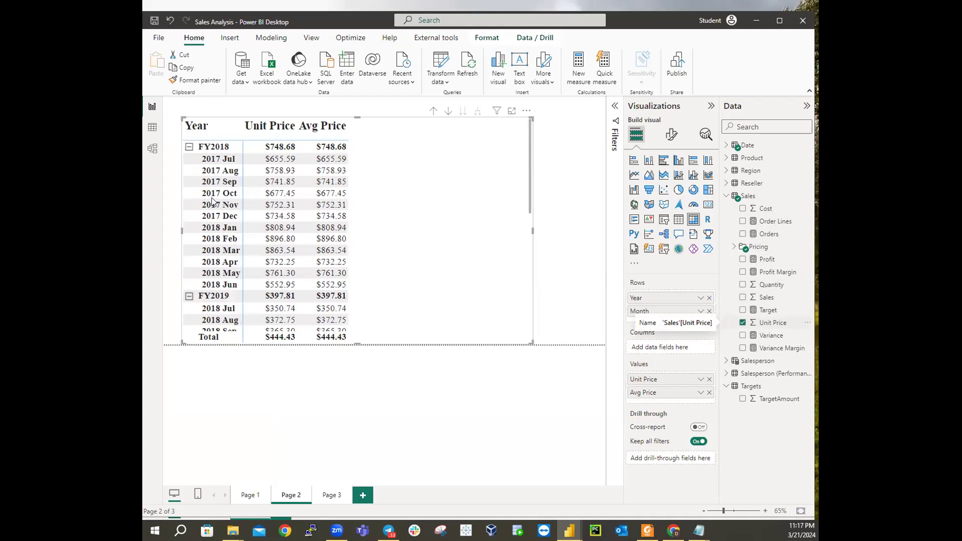
click(153, 148)
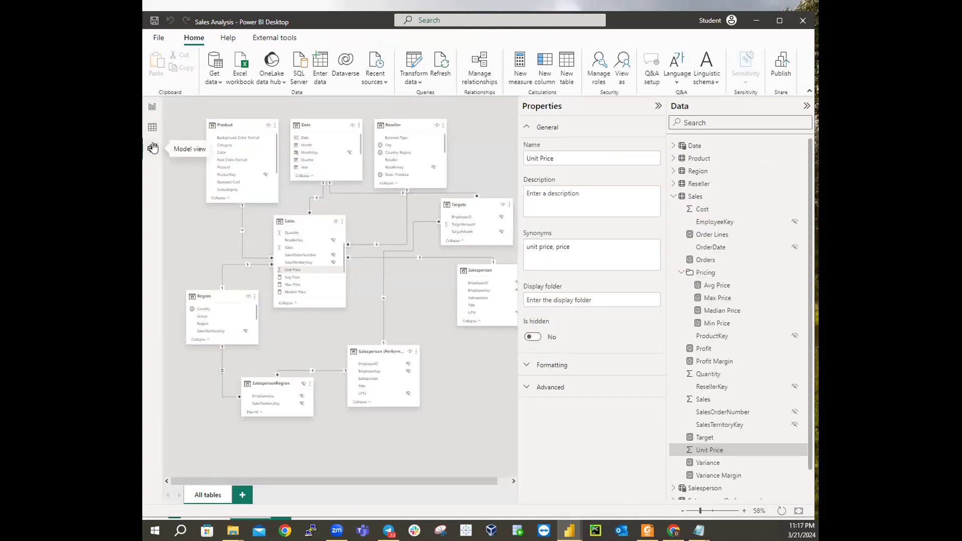
click(743, 448)
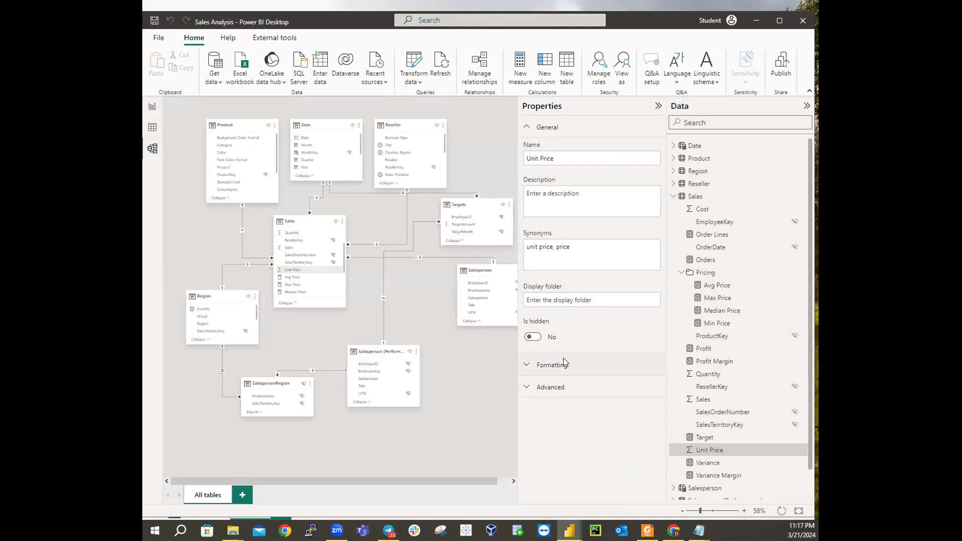
click(533, 337)
Examine the Sales table's field list in the report view, and return to the model view.
click(152, 107)
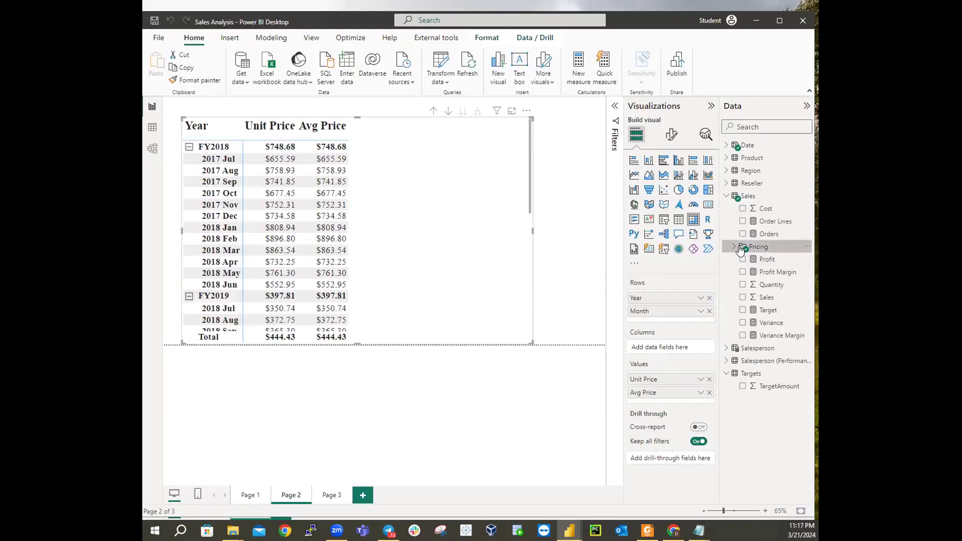
right_click(741, 252)
click(790, 417)
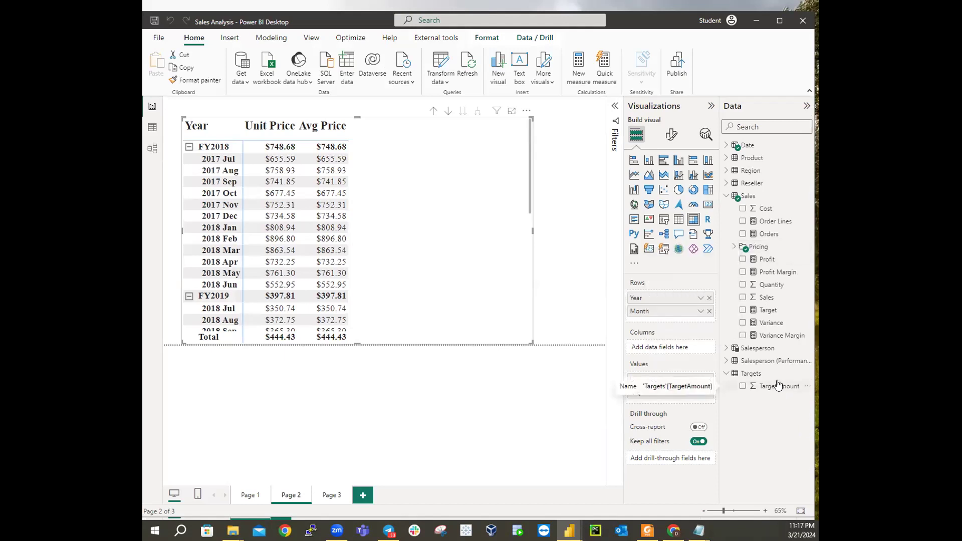
click(152, 149)
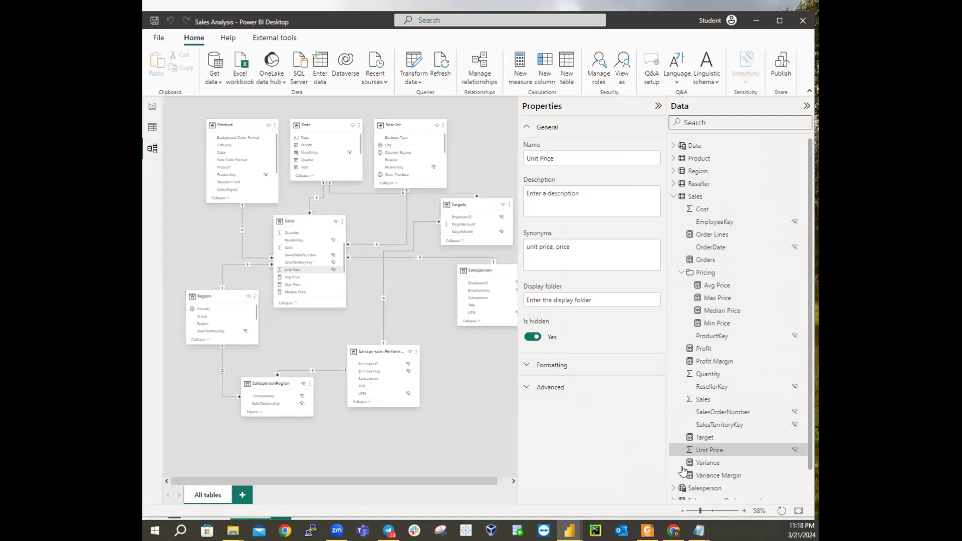
Enable the thousands separator for the Order Lines and Orders measures of the Sales table.
scroll(732, 368, down, 1)
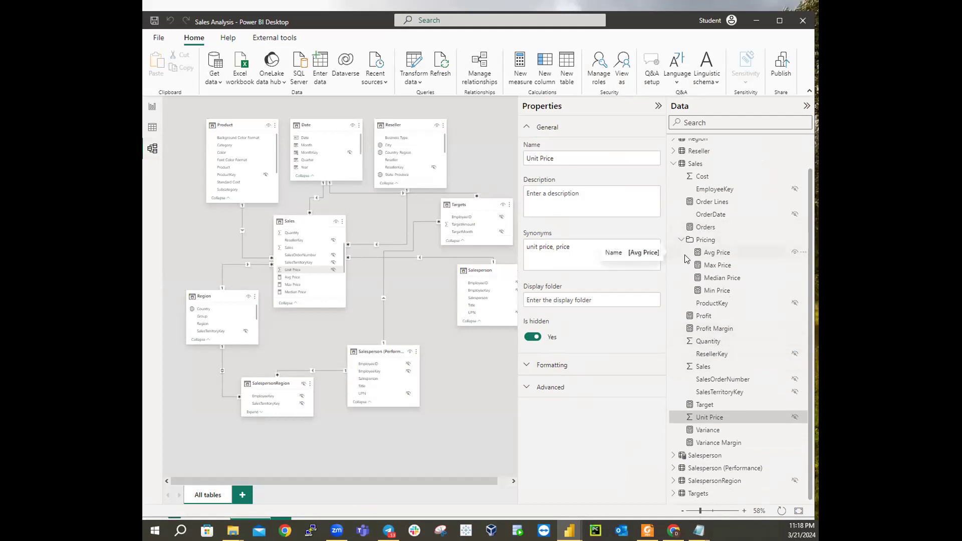
click(716, 207)
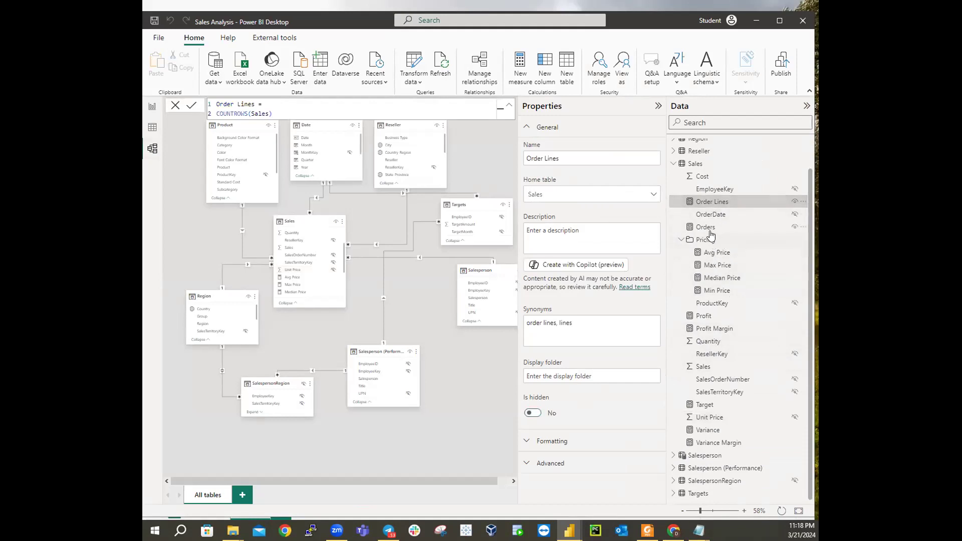
ctrl+click(708, 229)
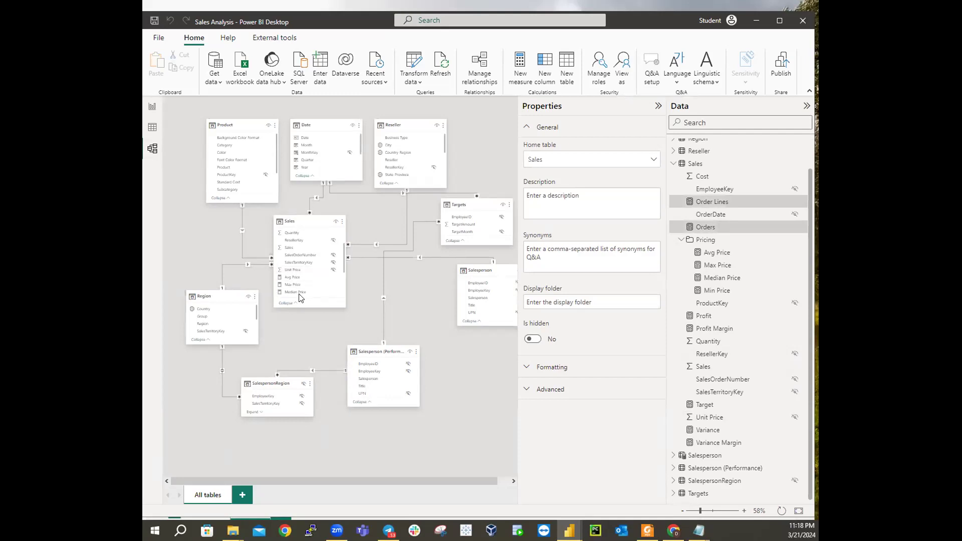
click(529, 130)
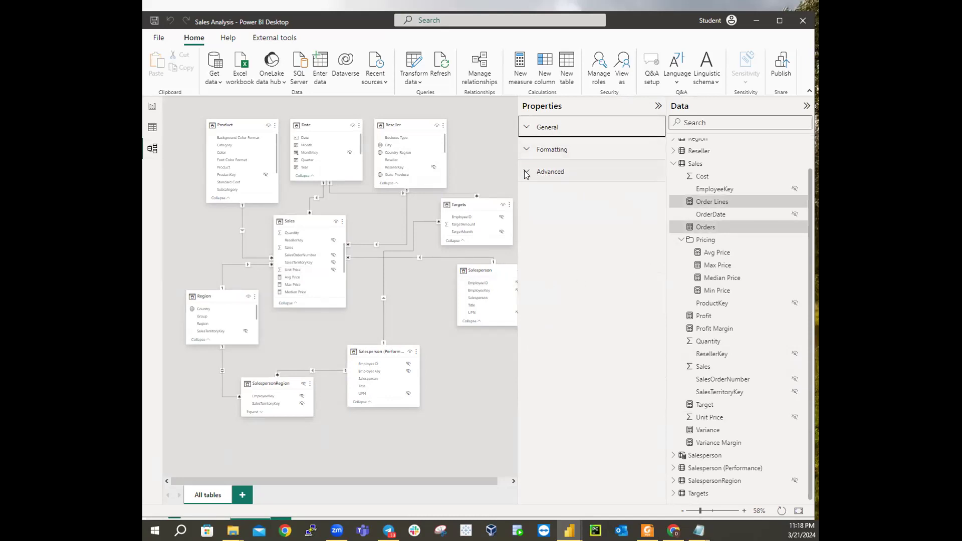
click(527, 153)
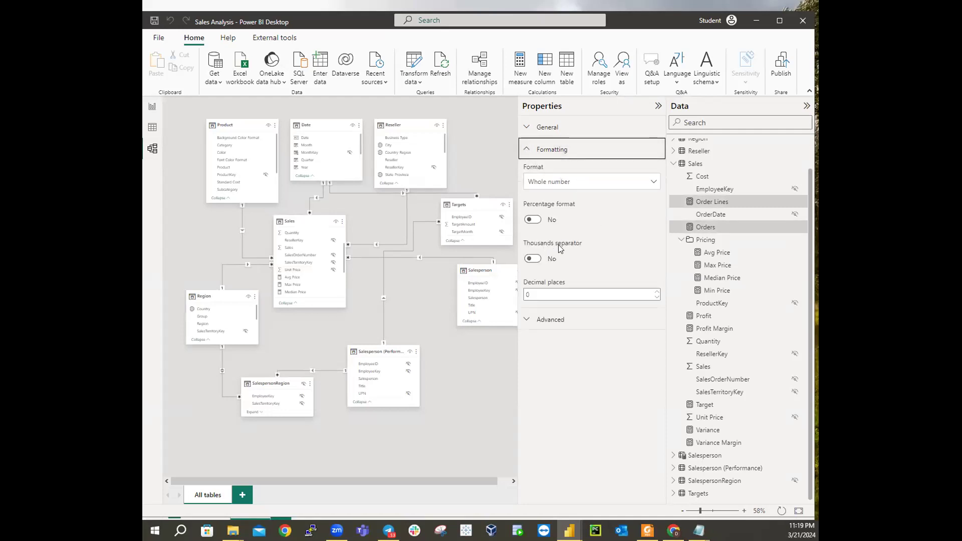
click(533, 258)
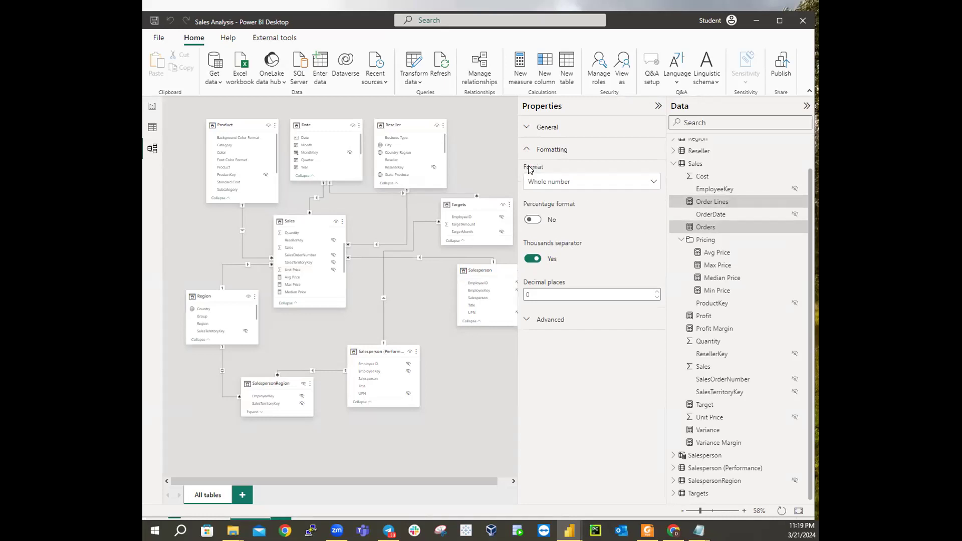
Assign the two selected measures to a display folder named Counts, and collapse the Counts and Pricing folders.
click(525, 151)
click(525, 131)
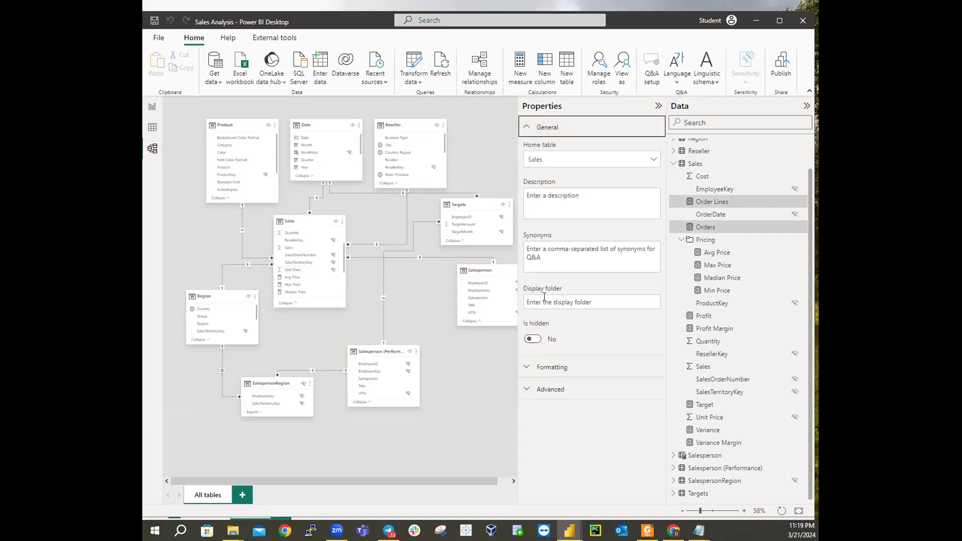
click(593, 301)
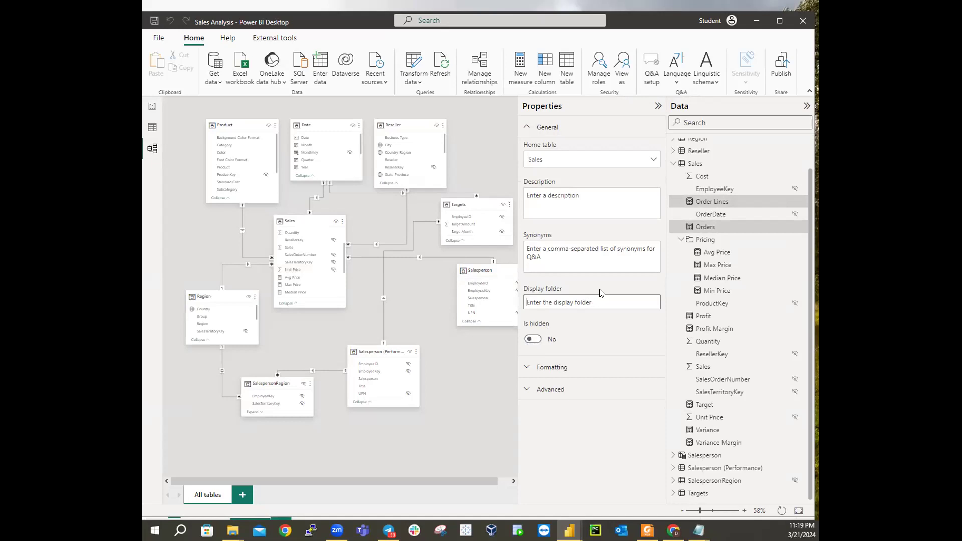
text(Counts)
key(Return)
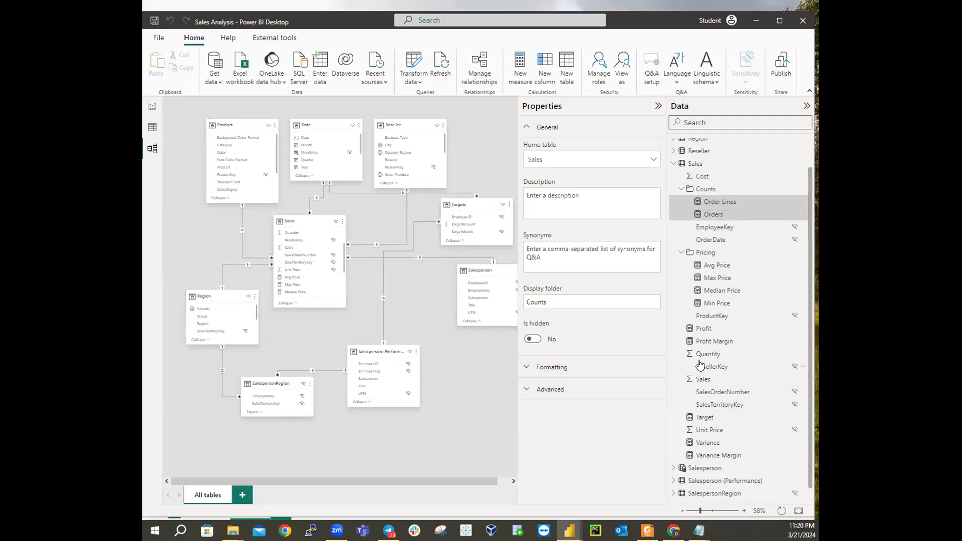
click(681, 191)
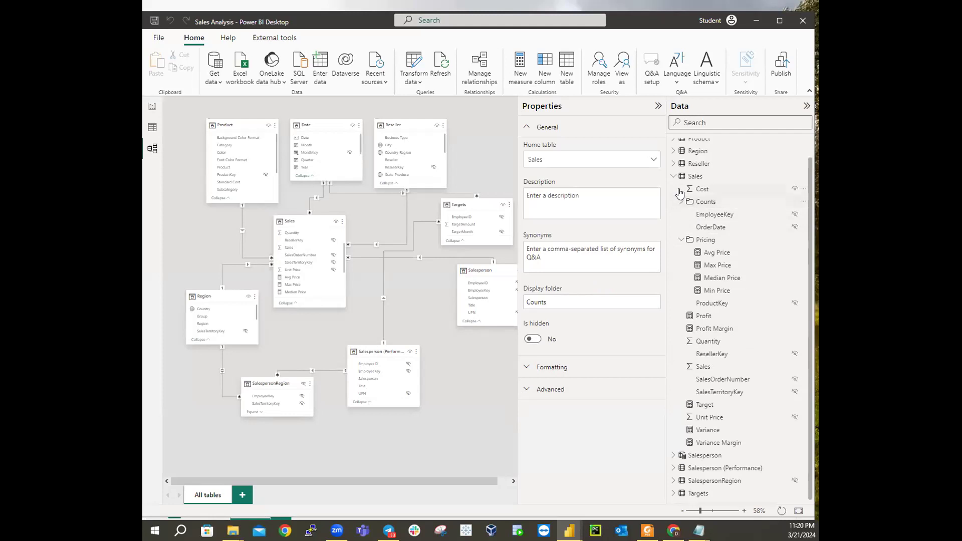
click(685, 242)
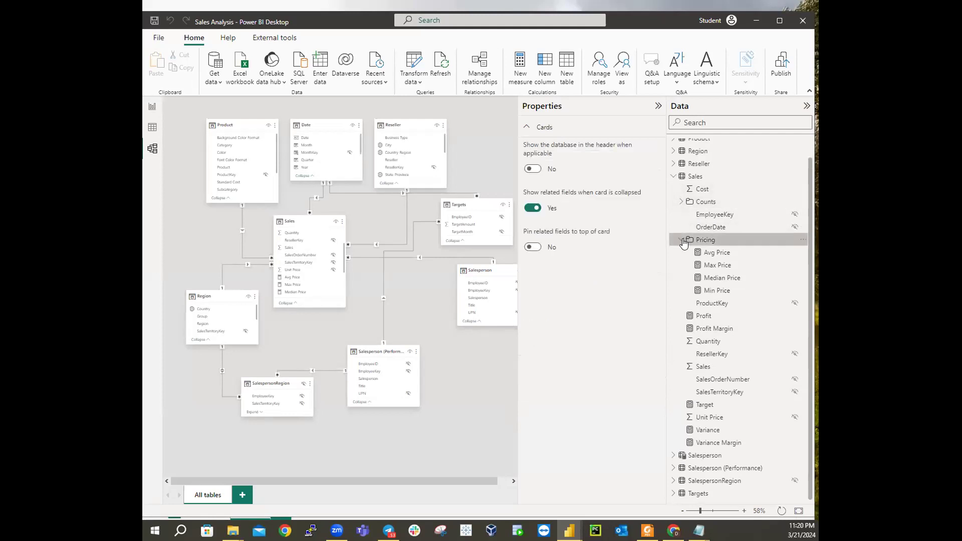
click(683, 241)
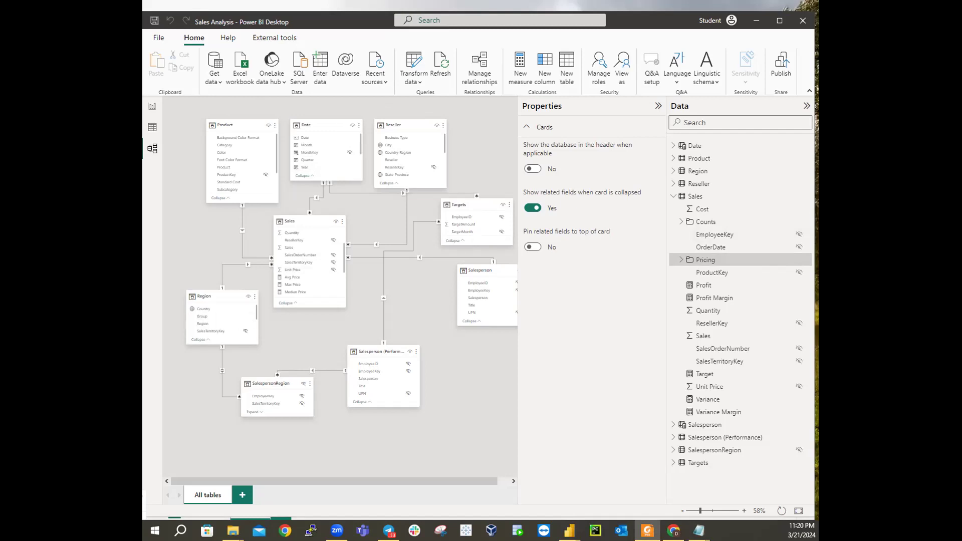
Remove Unit Price from the values of the price matrix on report Page 2, and save the report.
click(151, 109)
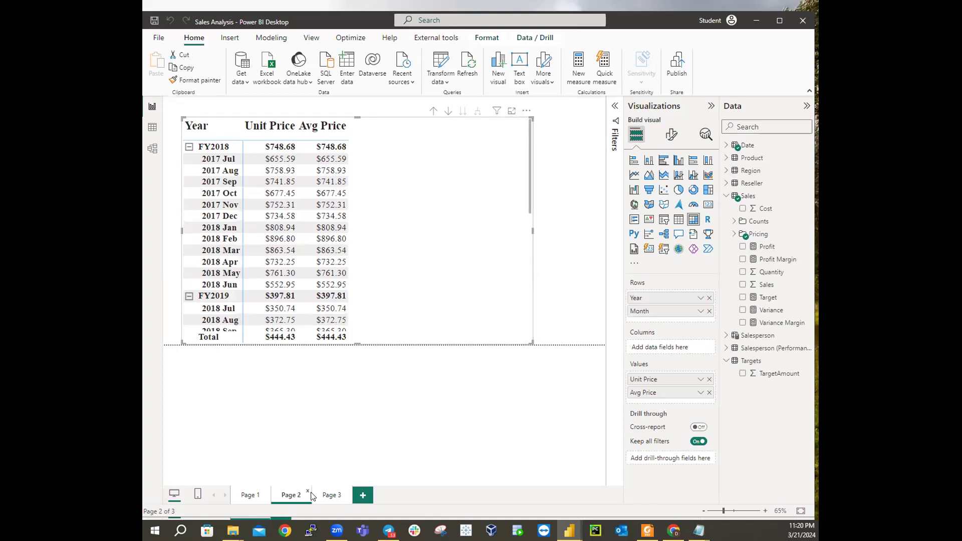
click(330, 495)
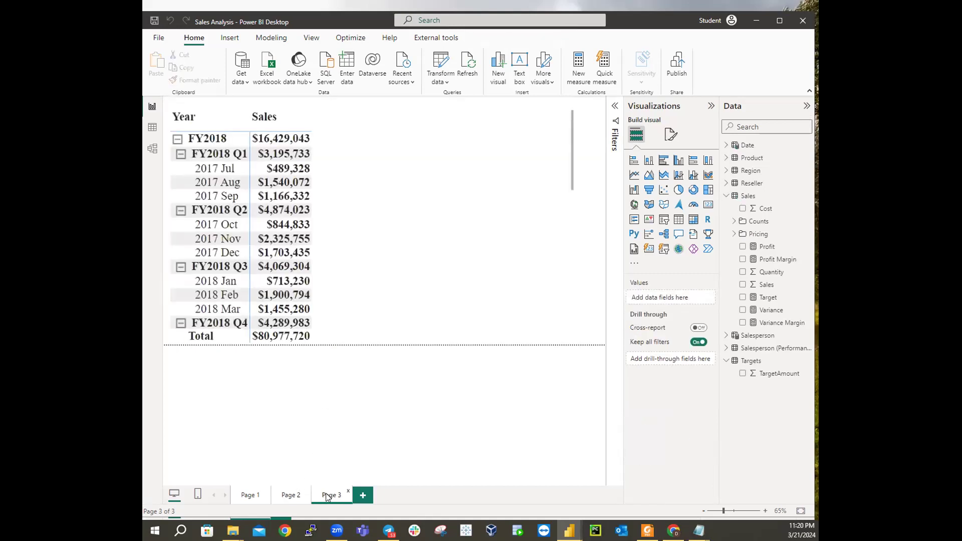
click(294, 493)
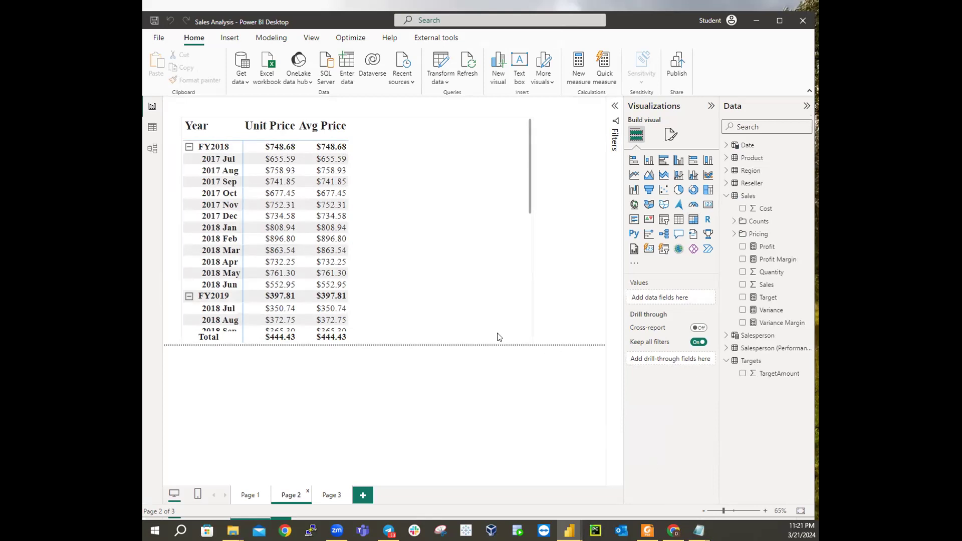
click(284, 131)
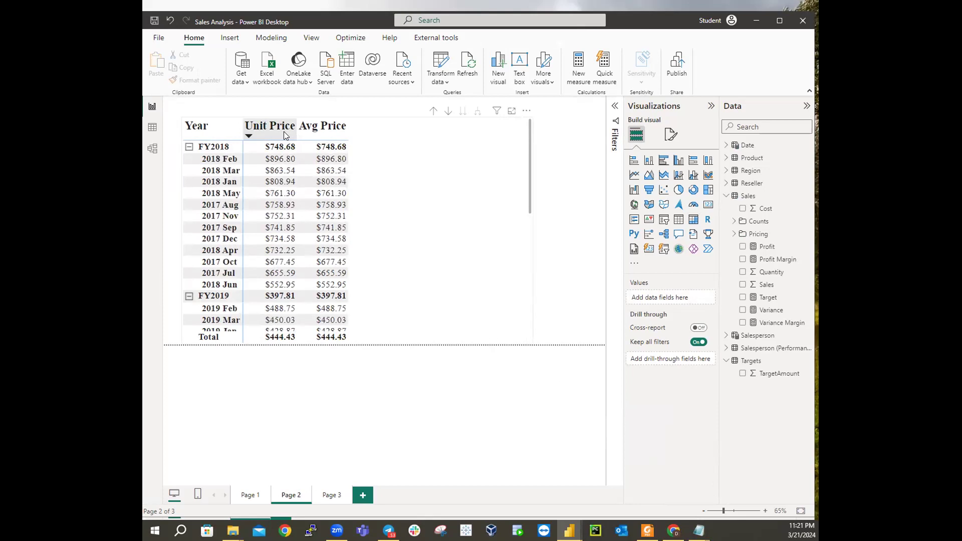
click(398, 134)
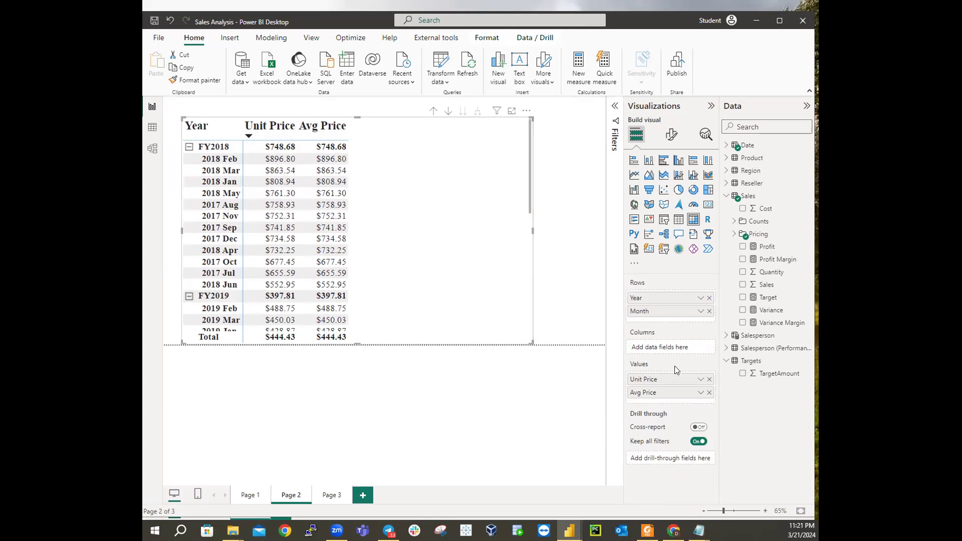
click(709, 380)
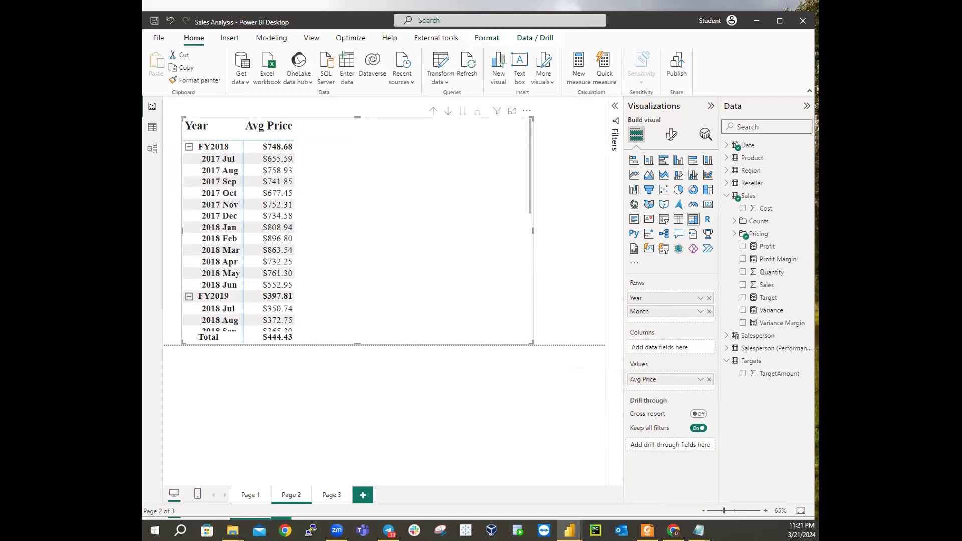
click(159, 39)
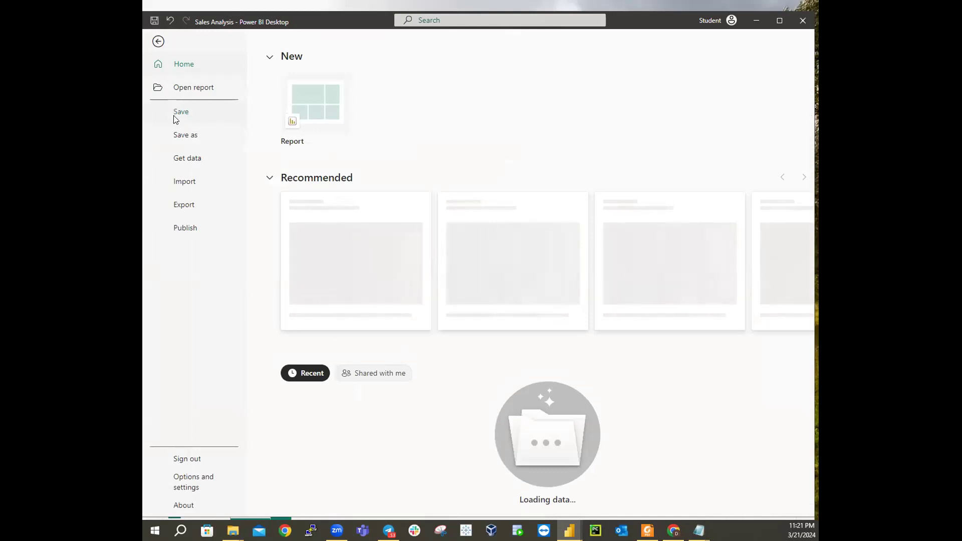
click(176, 115)
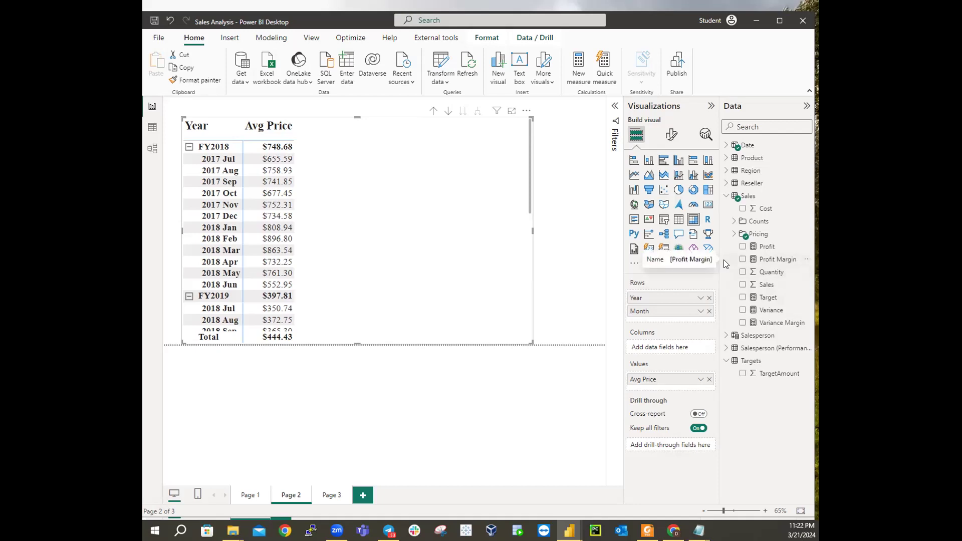
Add the Median Price, Min Price and Max Price measures from the Pricing folder to the matrix.
click(736, 237)
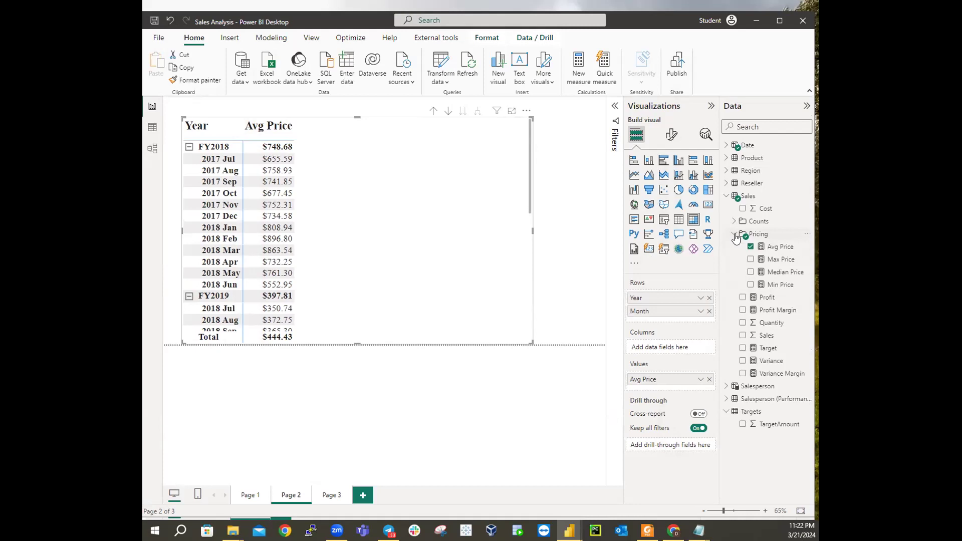
click(751, 273)
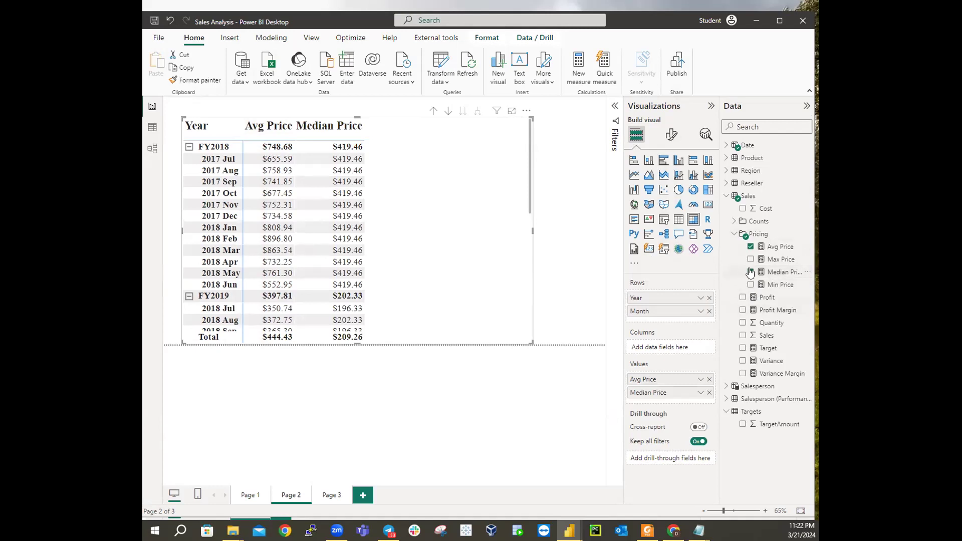
click(750, 285)
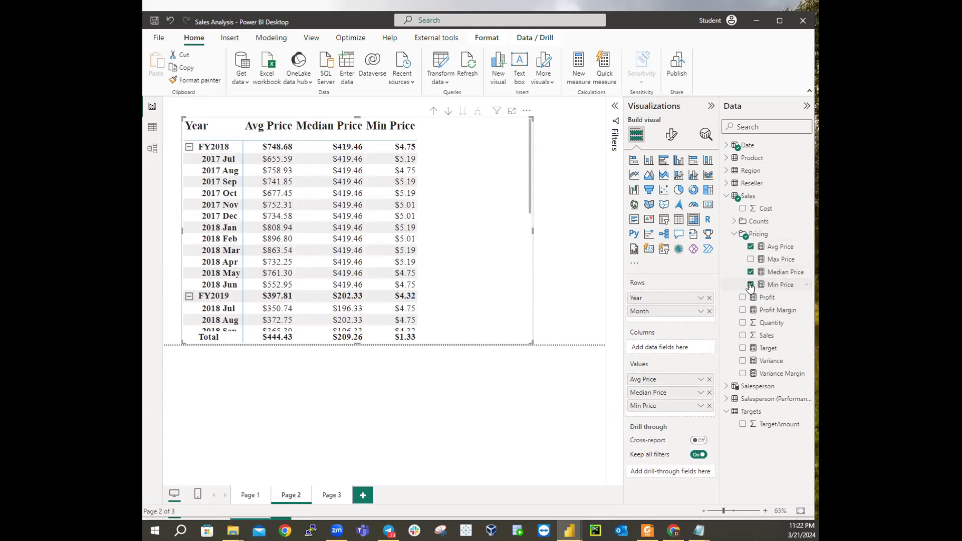
click(750, 260)
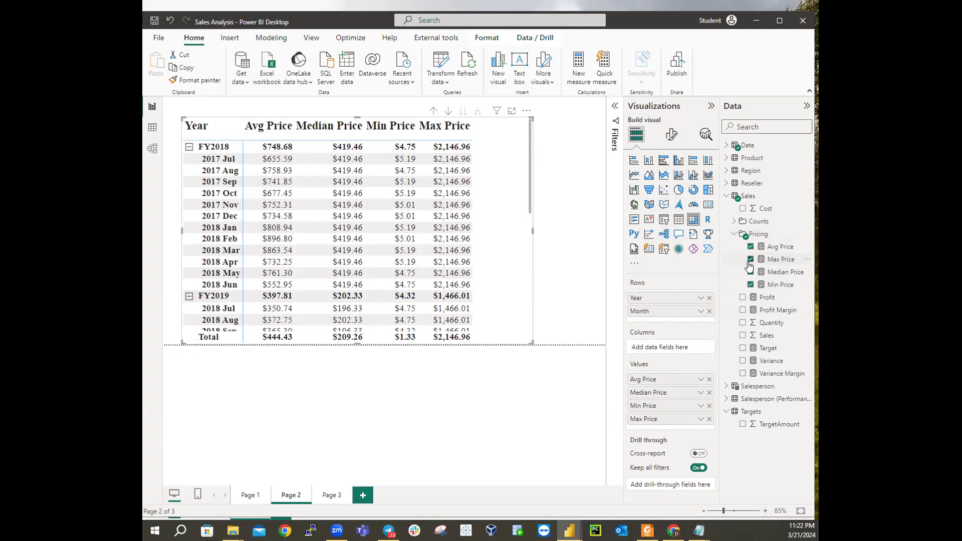
right_click(744, 349)
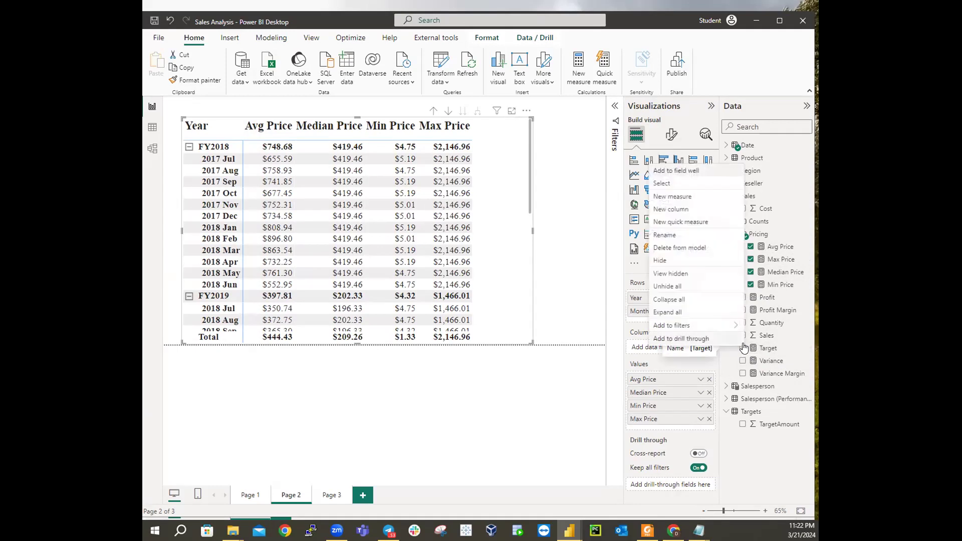
click(536, 416)
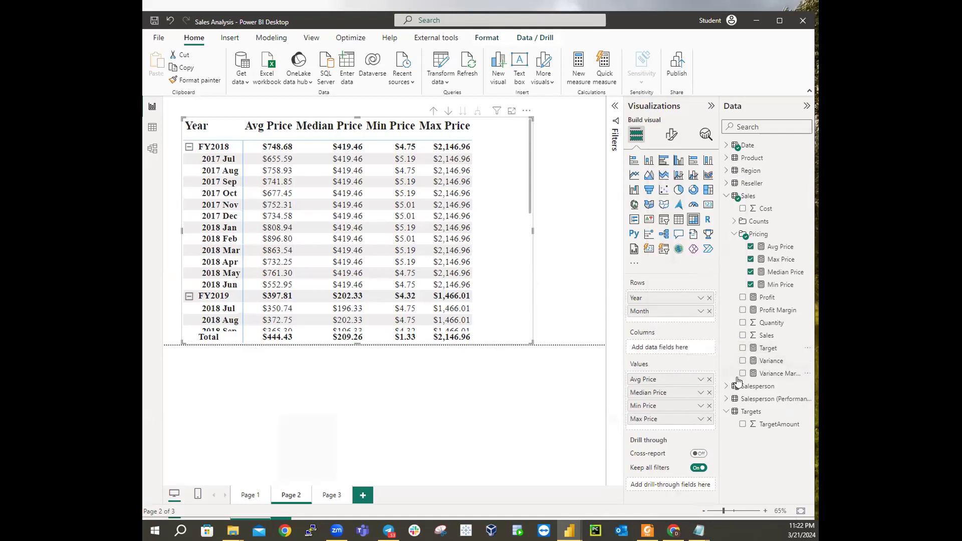
Add the Orders and Order Lines measures from the Counts folder to the matrix, and widen it to fit all columns.
click(736, 235)
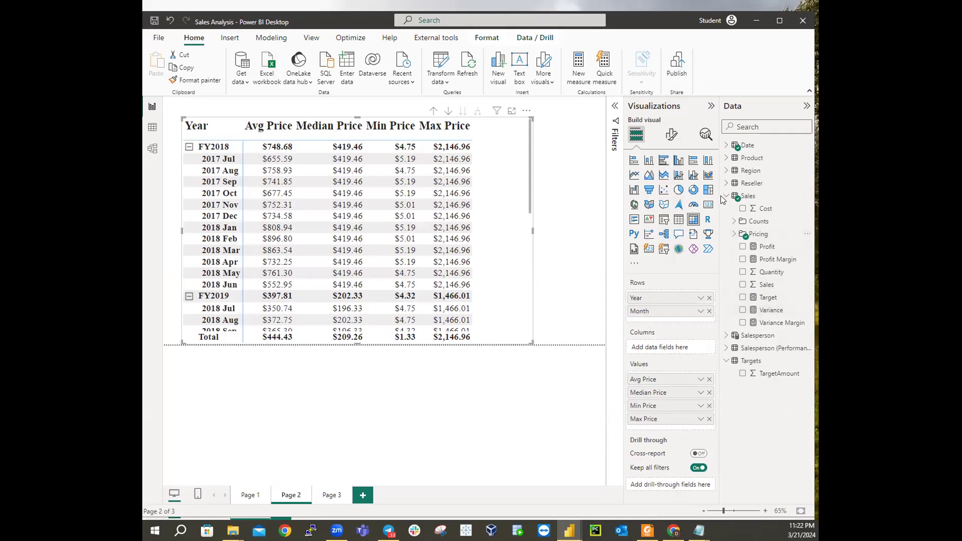
click(734, 225)
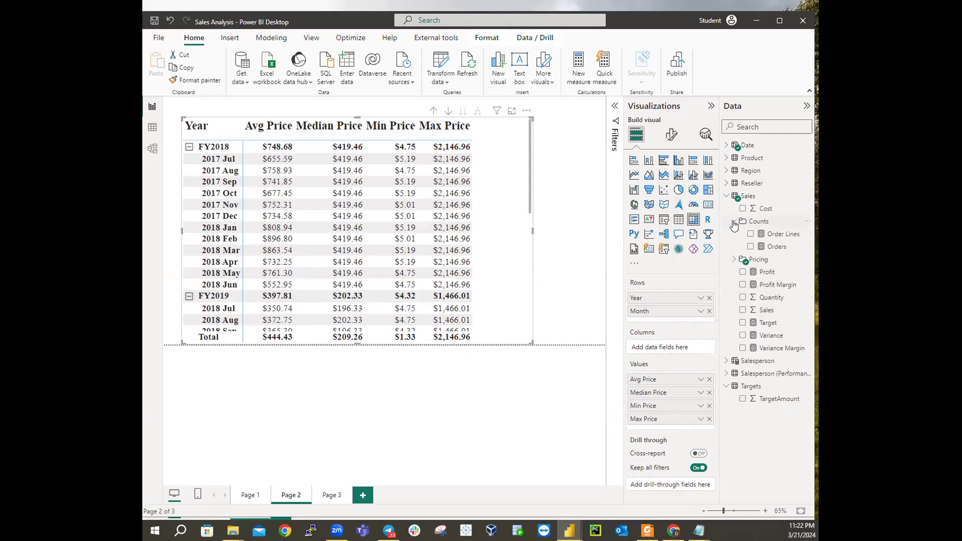
click(751, 248)
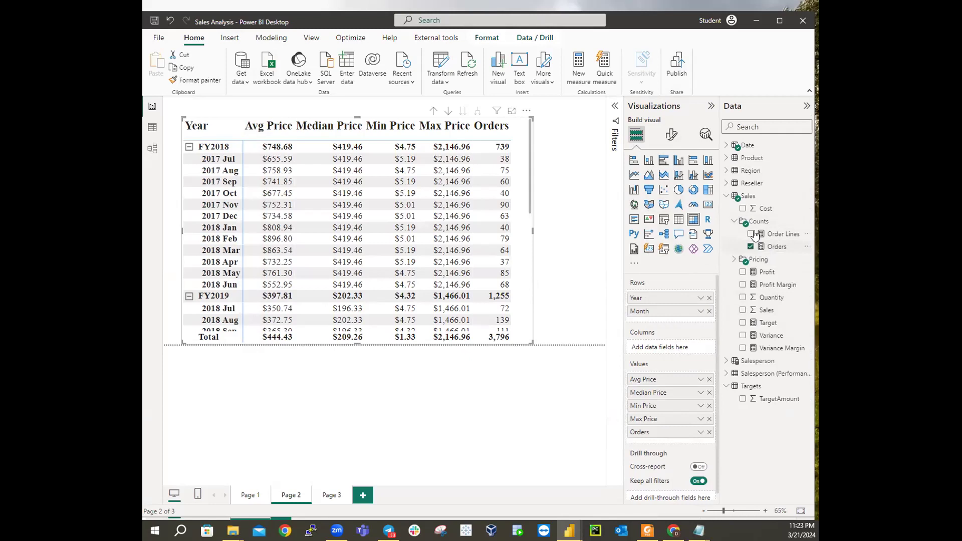
click(751, 234)
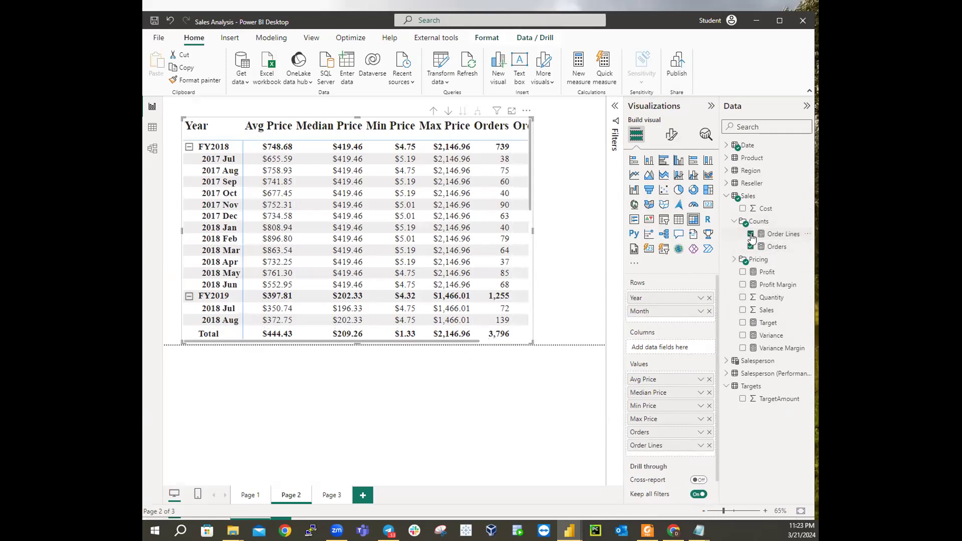
drag(546, 343, 587, 341)
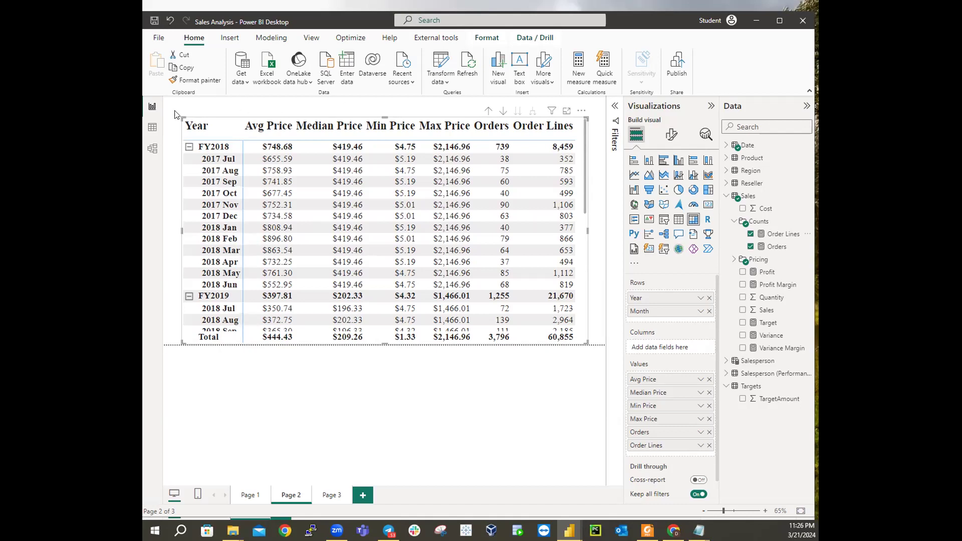
In the table view, collapse the Sales and Targets tables and expand the Region table's field list.
click(147, 125)
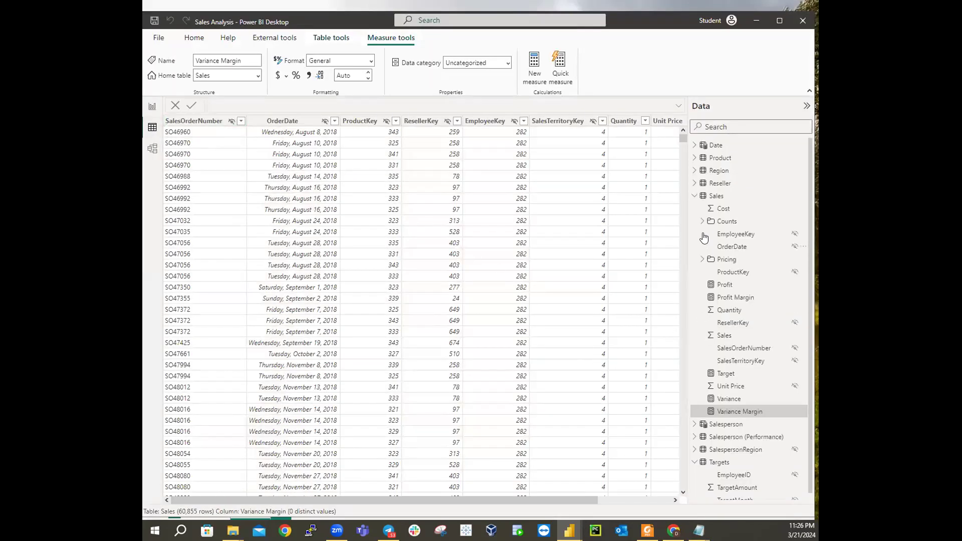
click(695, 196)
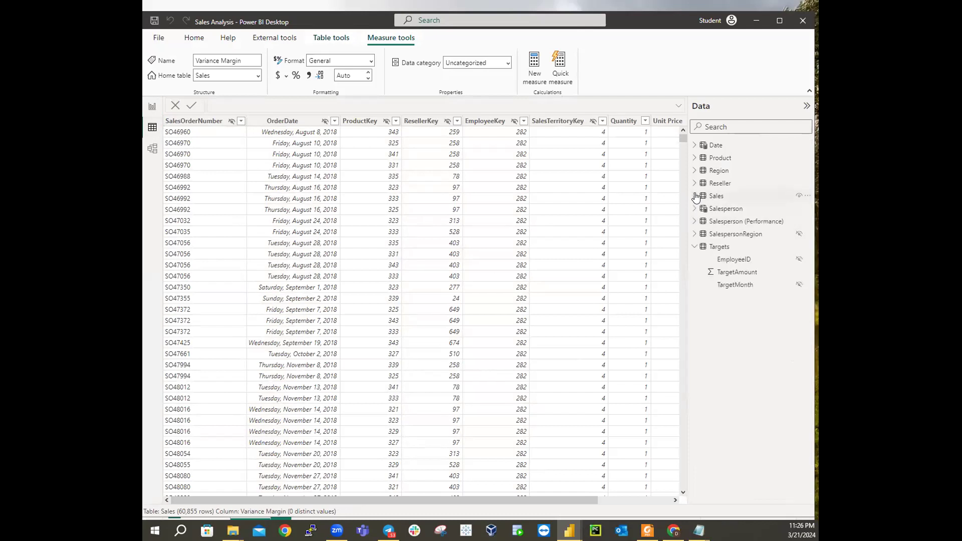
click(695, 246)
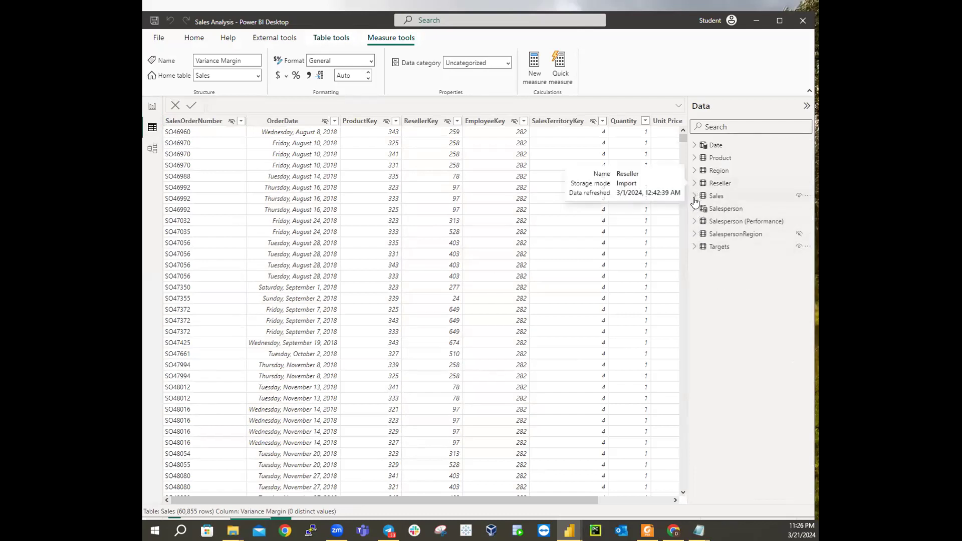
click(695, 171)
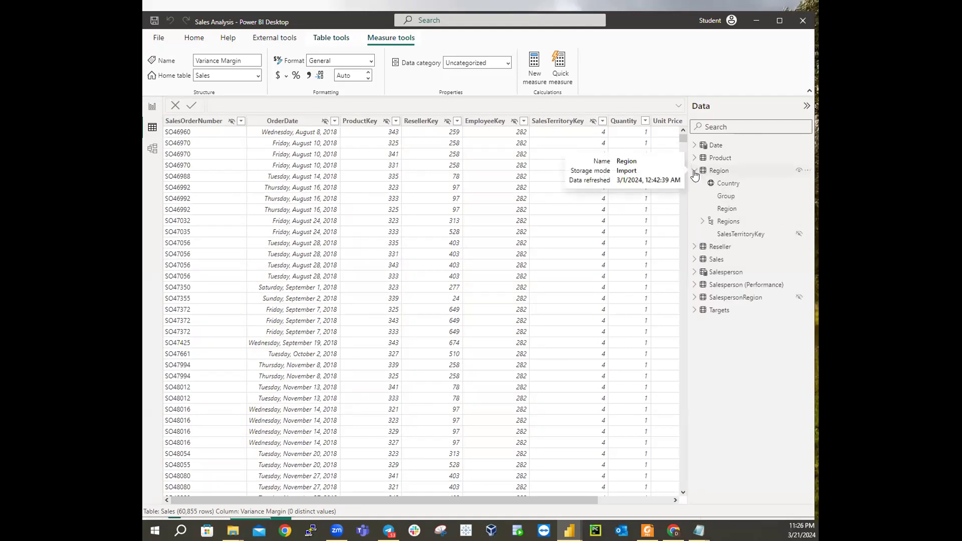
Collapse the Region table, expand the Sales table and look across its columns through to Cost.
click(695, 172)
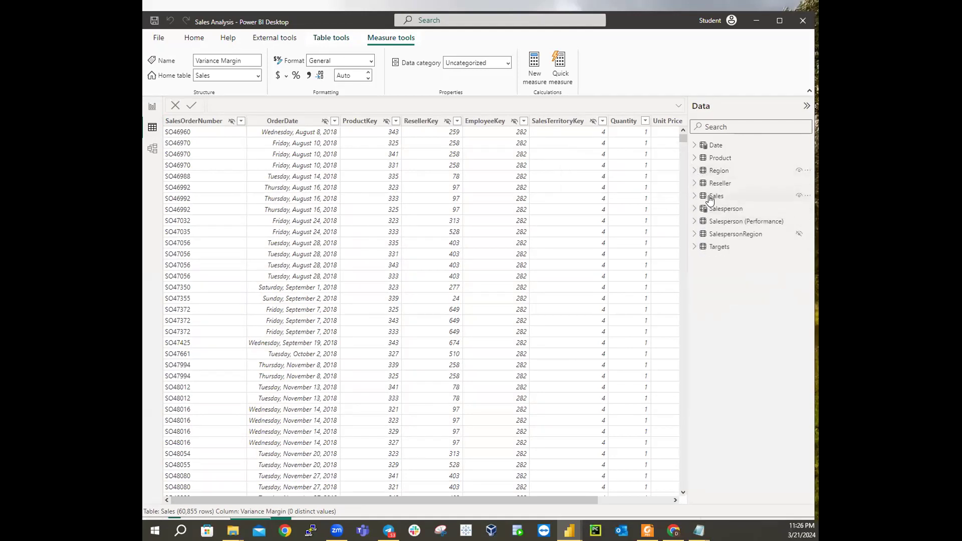
click(706, 199)
click(695, 197)
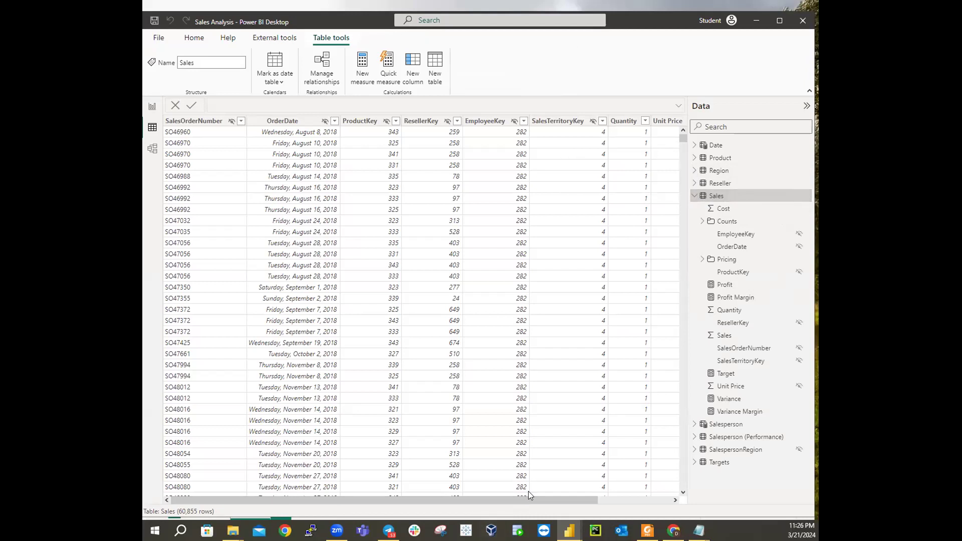
click(546, 490)
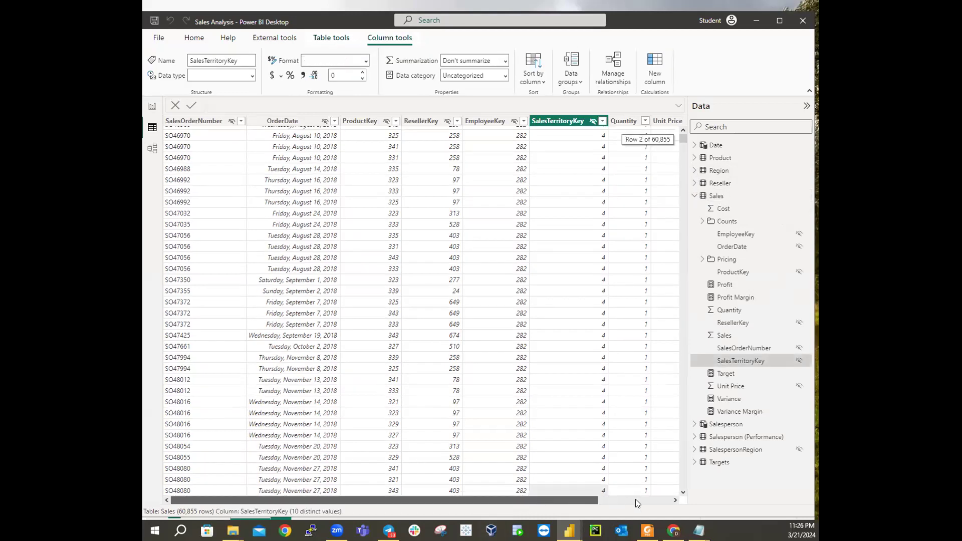
click(657, 499)
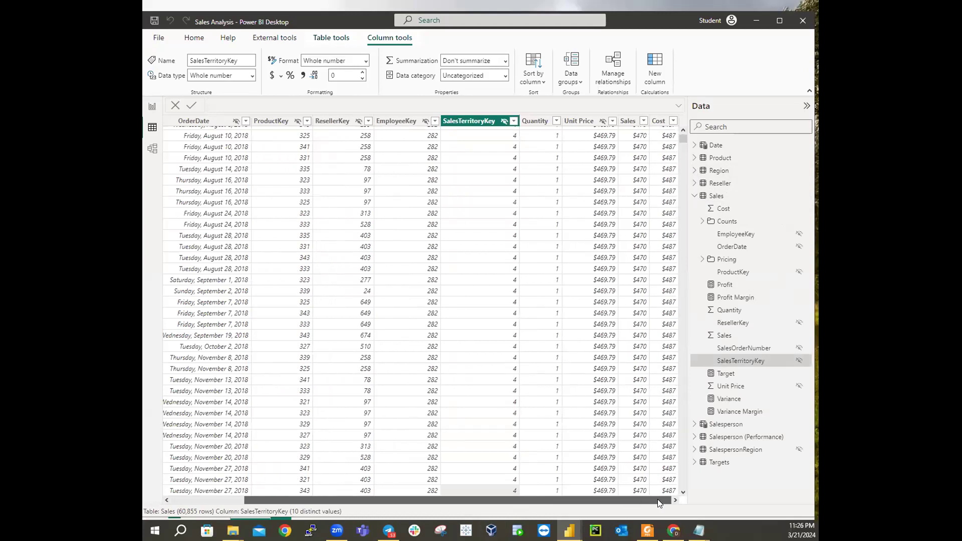
drag(658, 499, 488, 490)
click(624, 497)
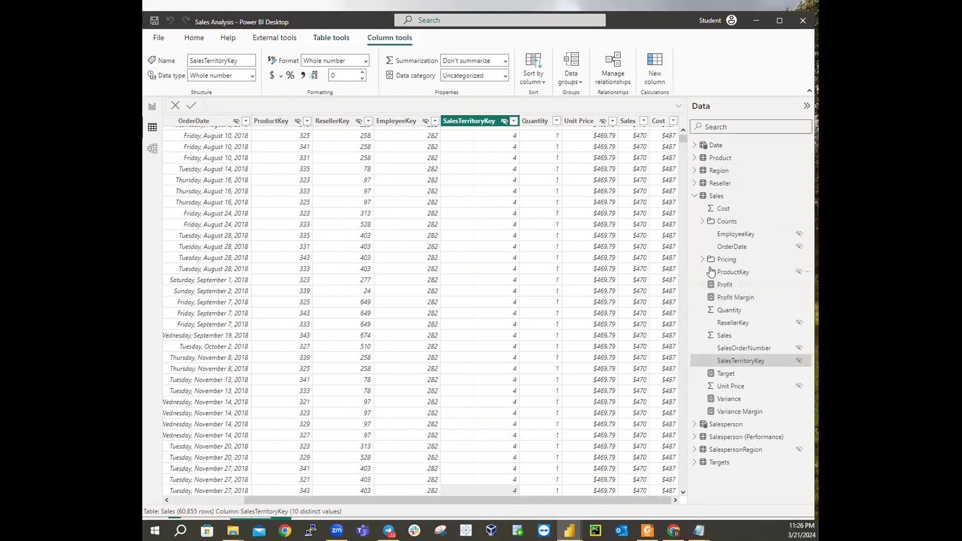
Check the contents of the Counts folder, and review the Sales table's columns from SalesOrderNumber to Sales.
click(701, 221)
click(698, 223)
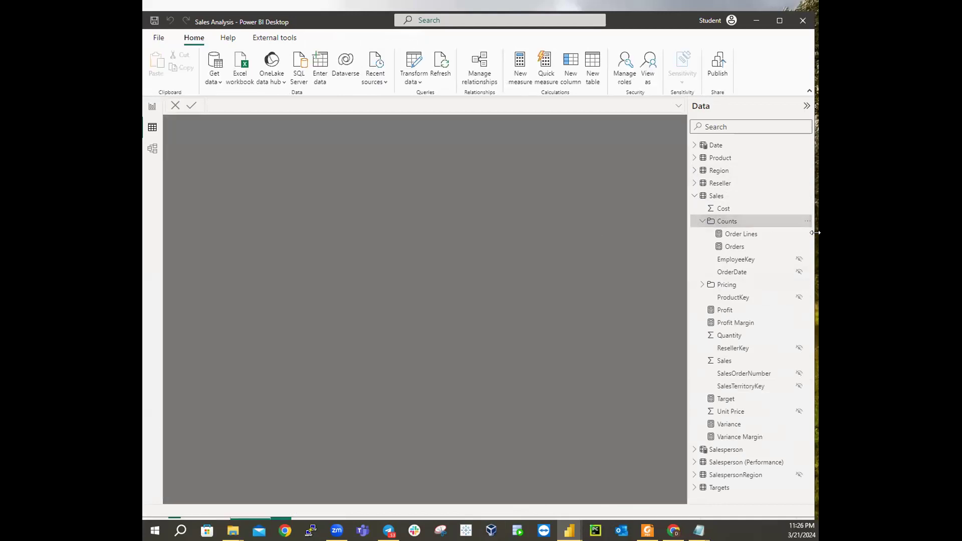
click(703, 221)
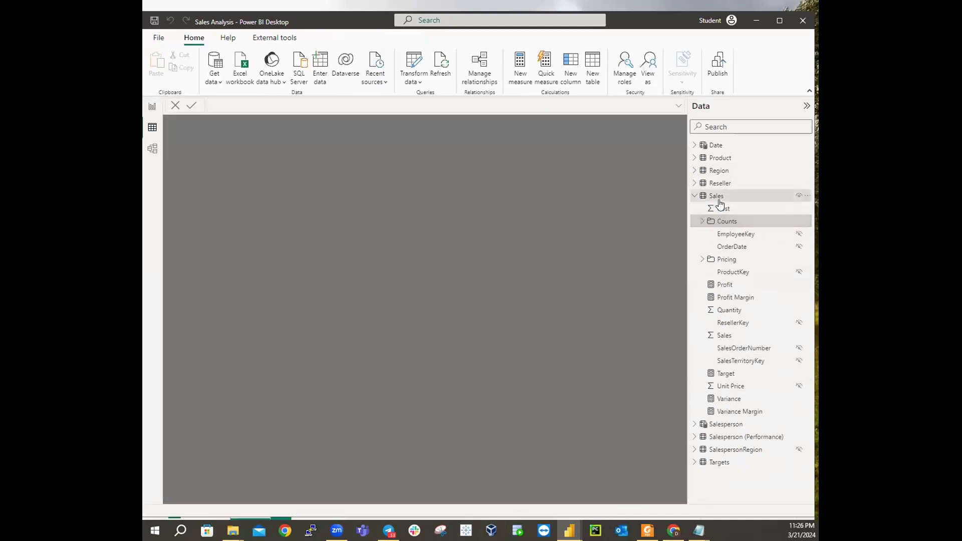
click(717, 196)
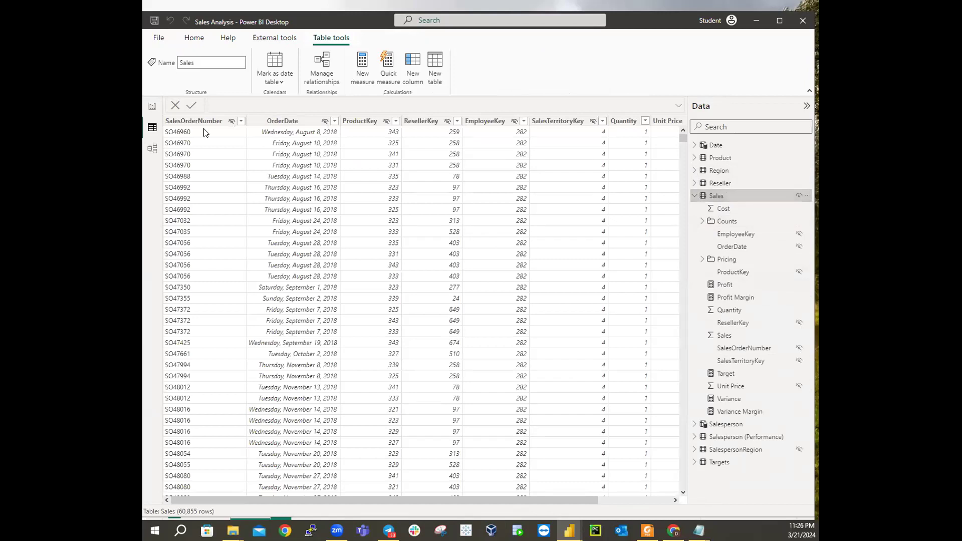
click(282, 121)
drag(453, 500, 497, 500)
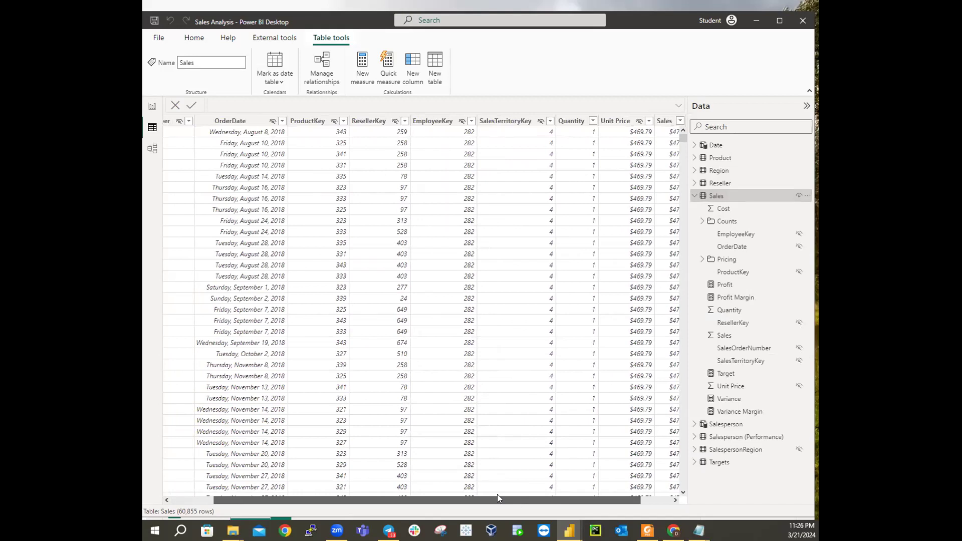
drag(494, 492, 386, 477)
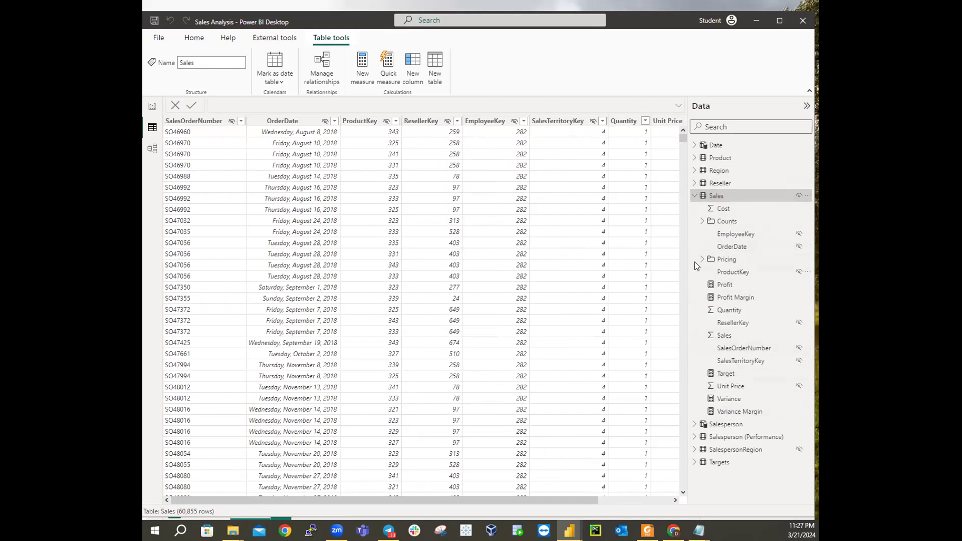
Examine the formulas of the Order Lines and Orders measures in the Counts folder.
click(703, 221)
click(727, 235)
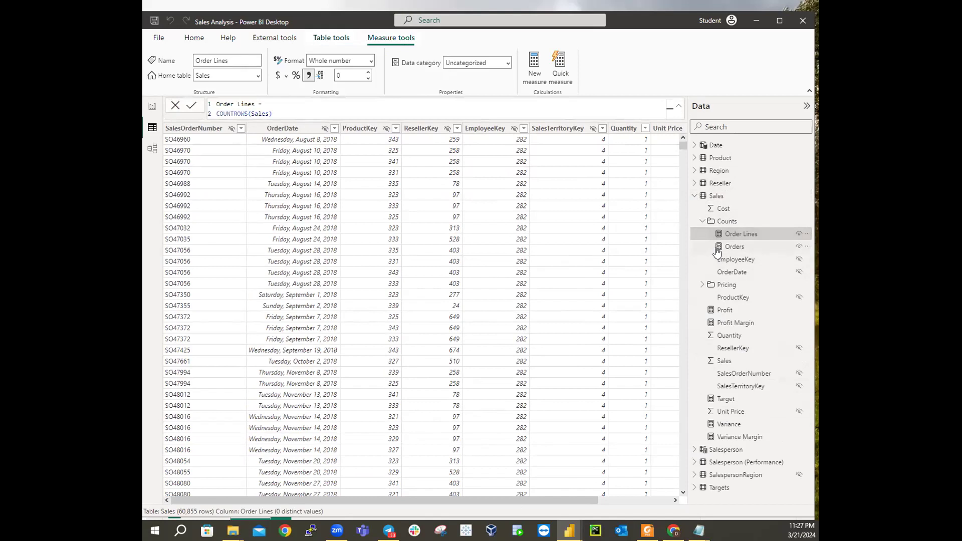
right_click(775, 235)
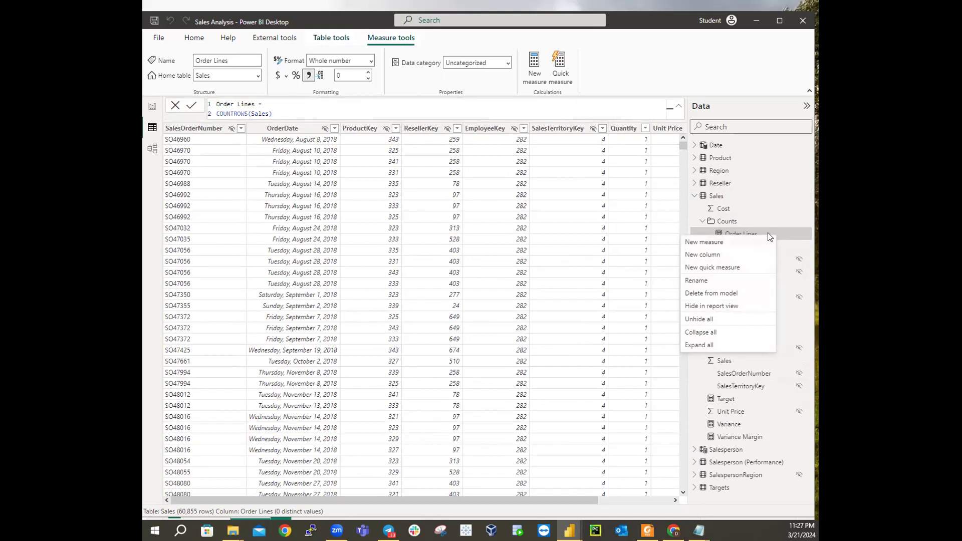
click(795, 245)
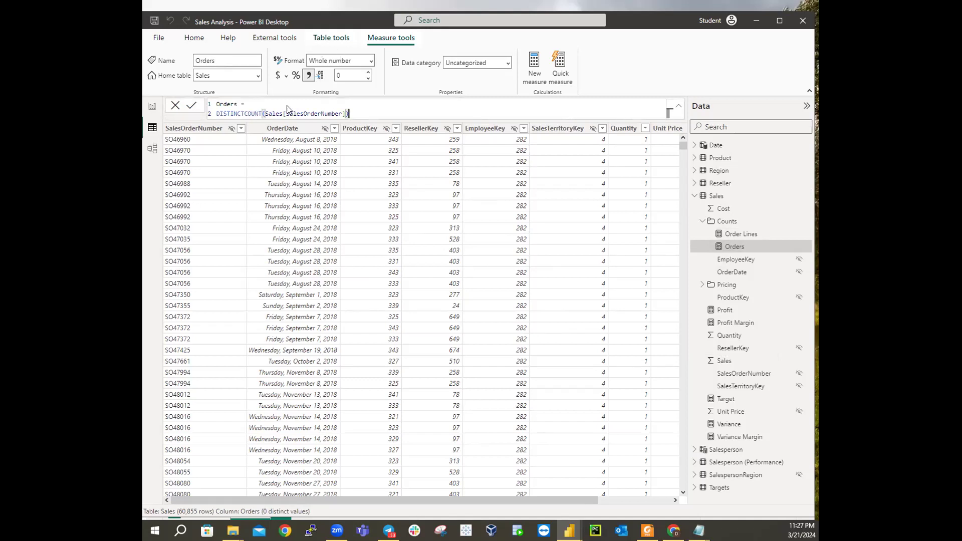
click(740, 235)
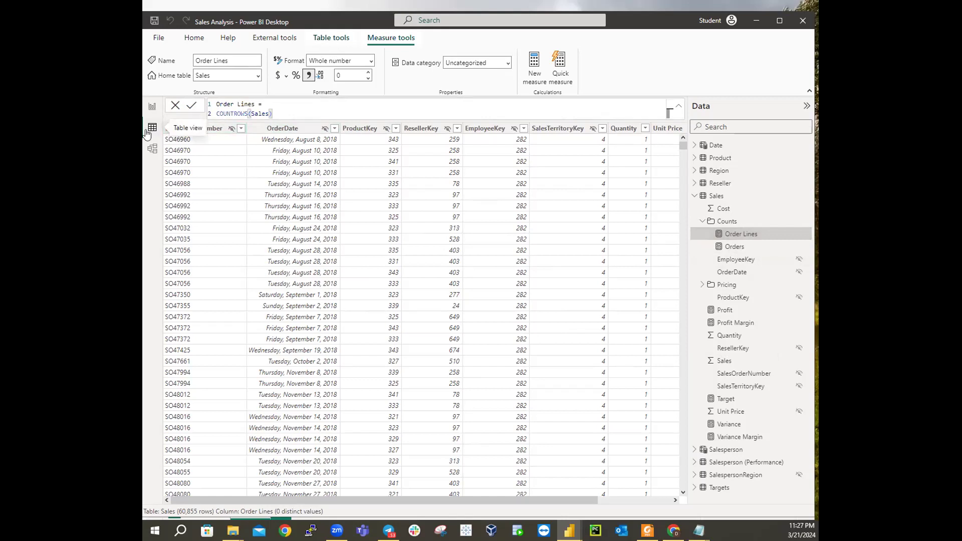
In the model view, select Order Lines and Orders together in the Counts folder and switch their hidden setting on and back off.
click(152, 149)
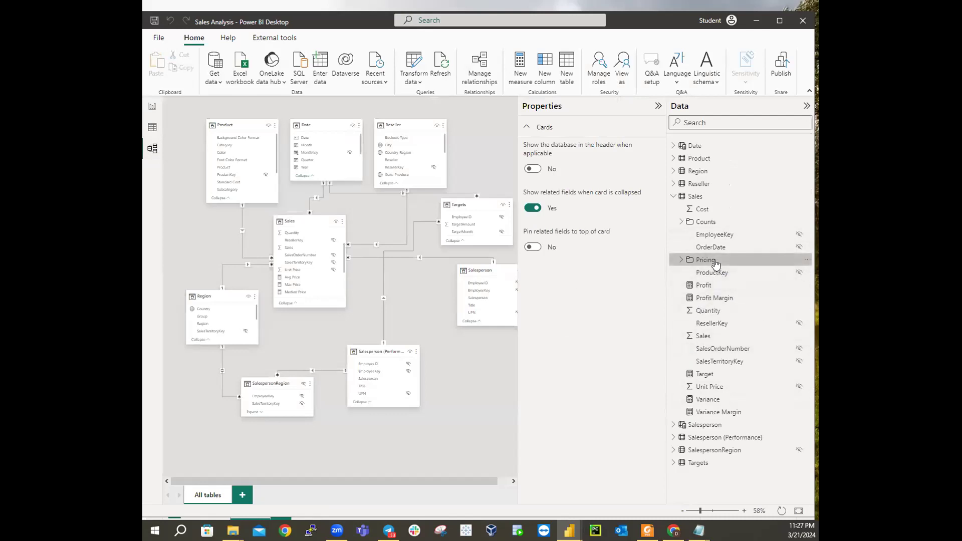
click(682, 259)
click(682, 260)
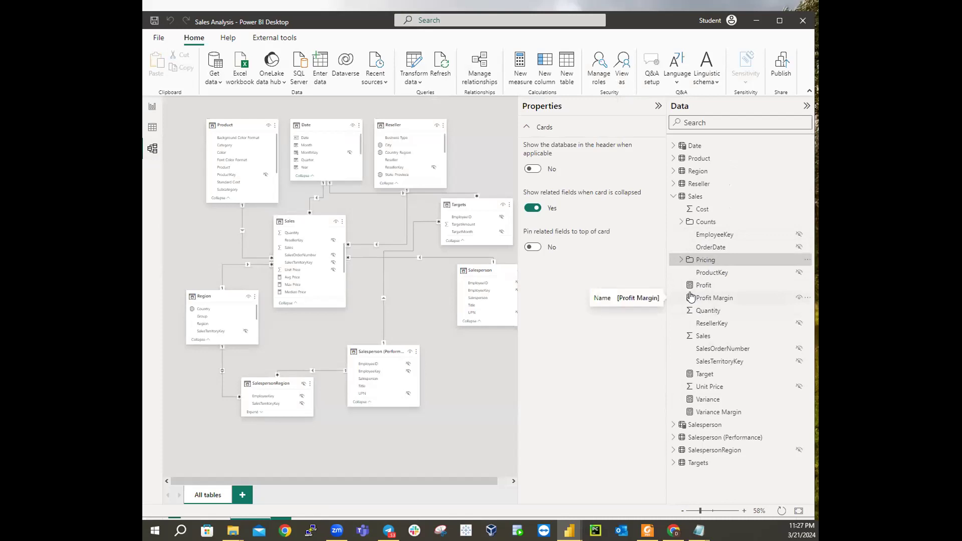
click(676, 225)
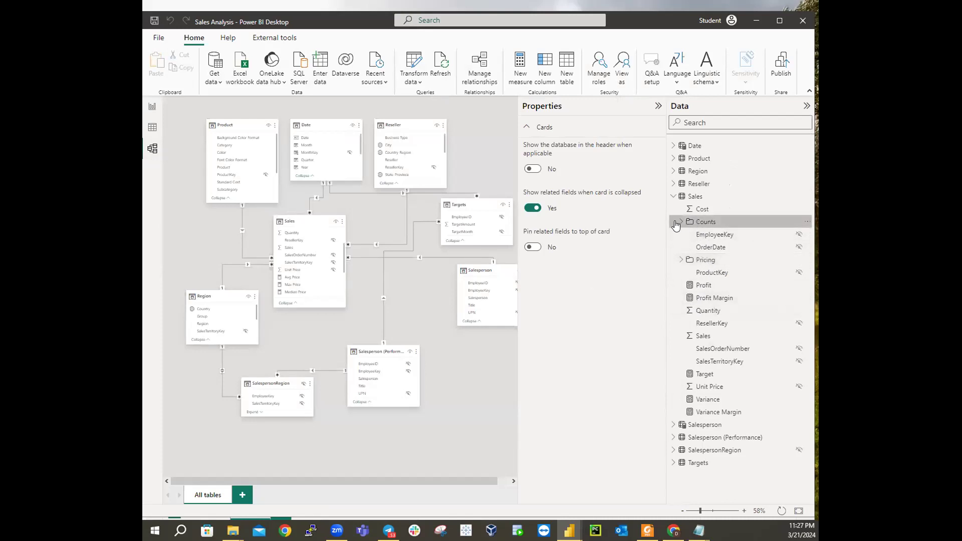
click(680, 222)
click(716, 237)
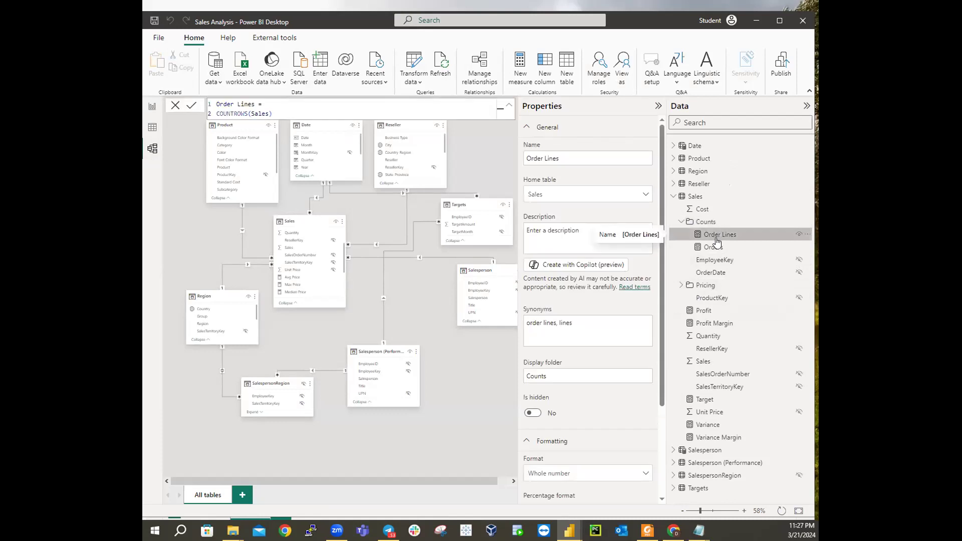
ctrl+click(722, 249)
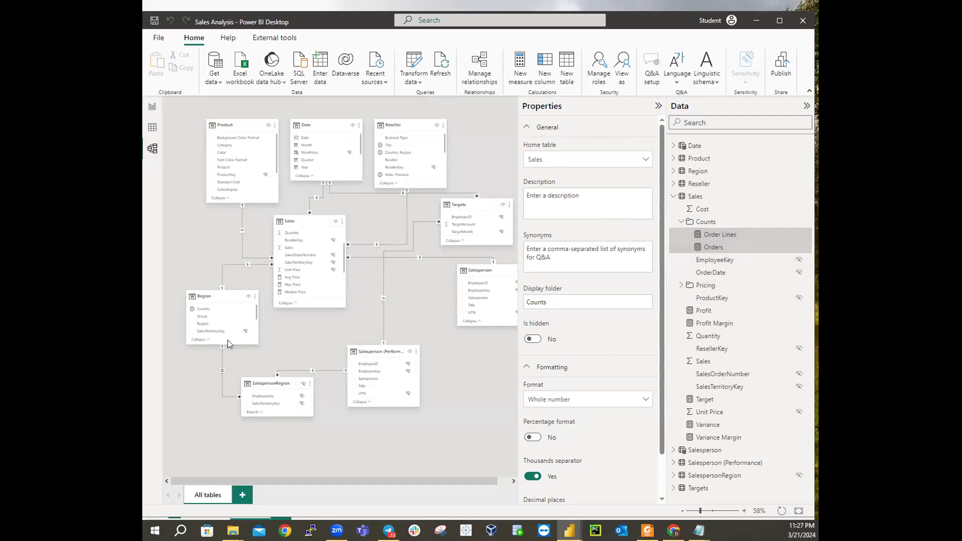
click(531, 338)
click(540, 337)
In the table view, examine the Sales table across all its columns and down to its last rows.
click(151, 108)
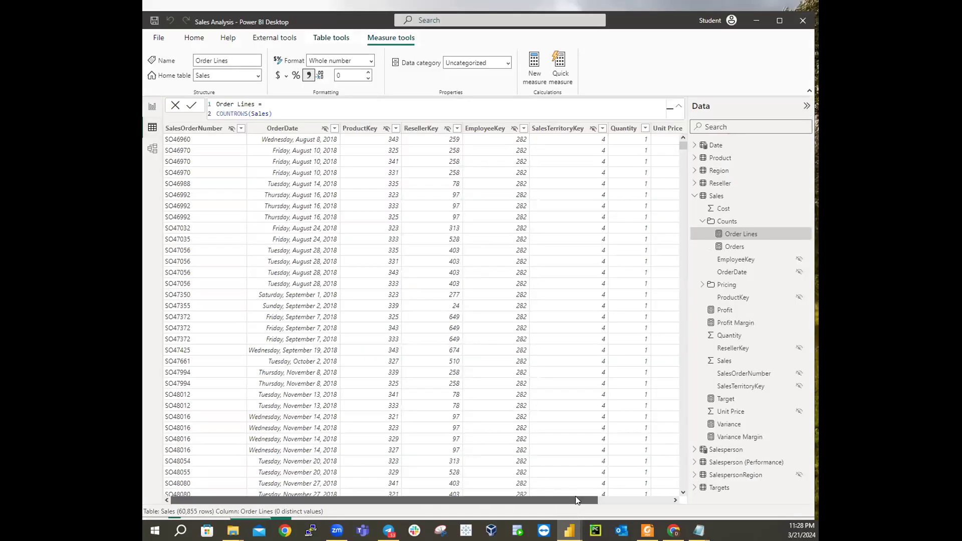
drag(576, 498, 369, 484)
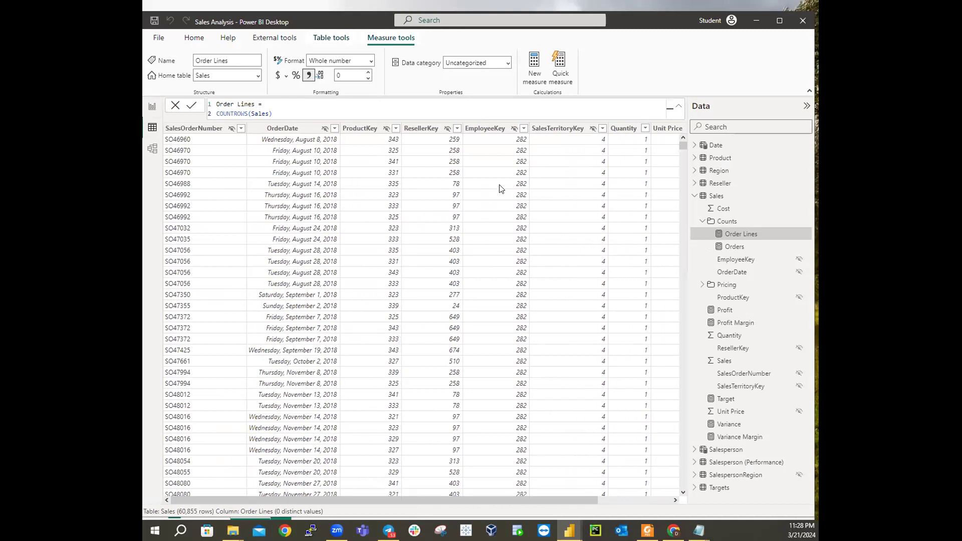
drag(449, 495, 524, 496)
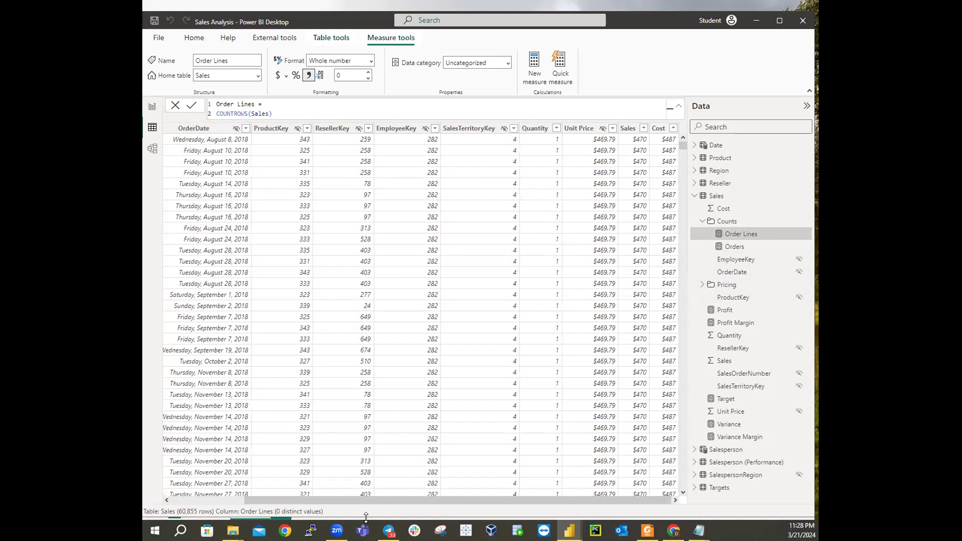
drag(359, 500, 201, 500)
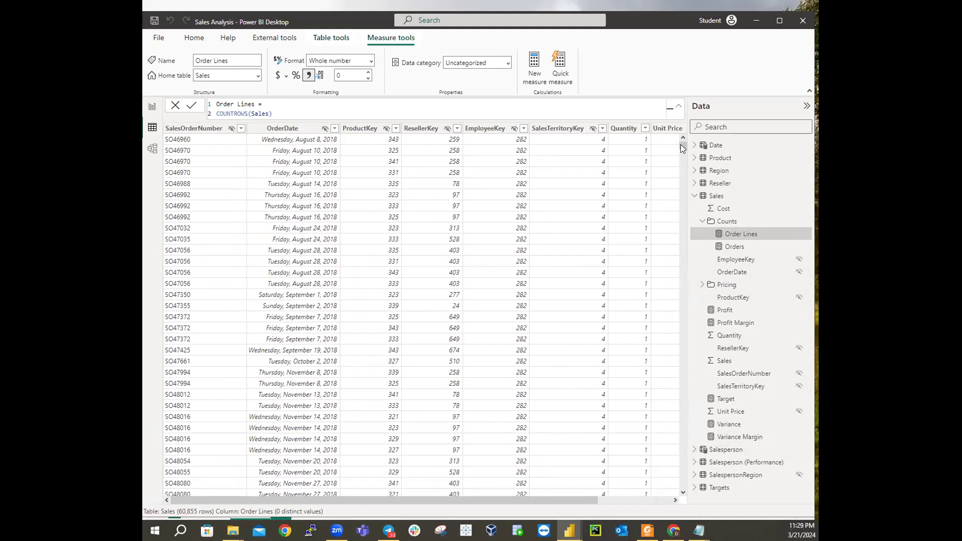
drag(683, 145, 668, 492)
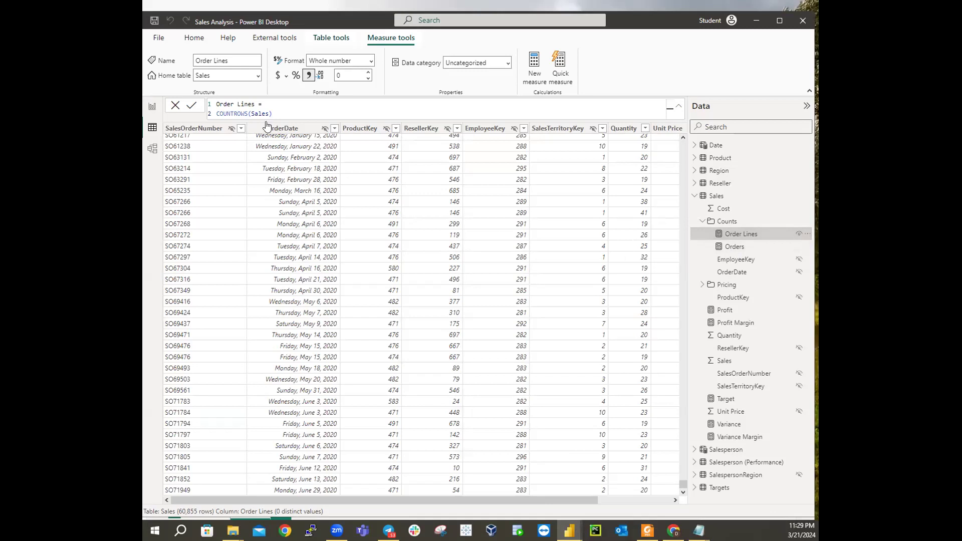
In the model view, hide the Order Lines and Orders measures, and check the matrix and field list in the report view.
click(153, 149)
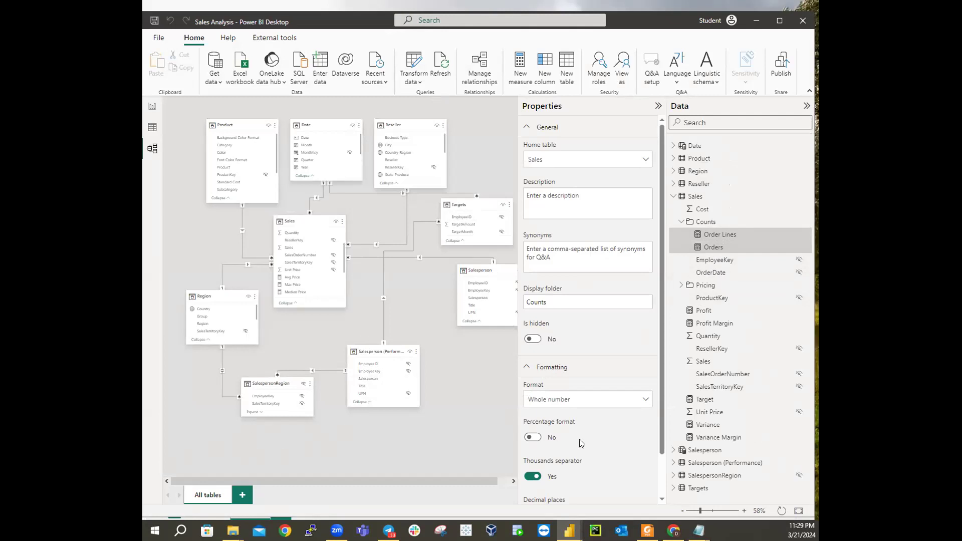
click(533, 340)
click(682, 223)
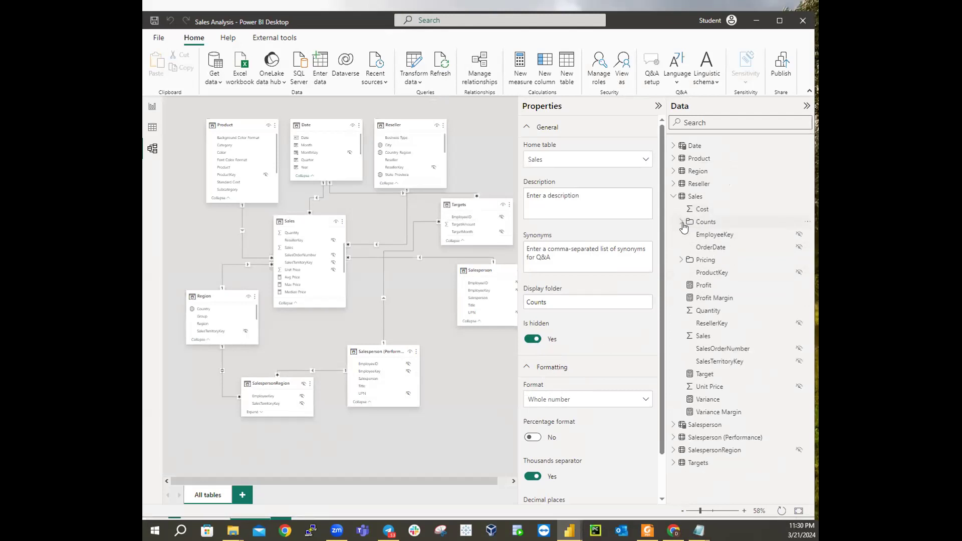
click(680, 224)
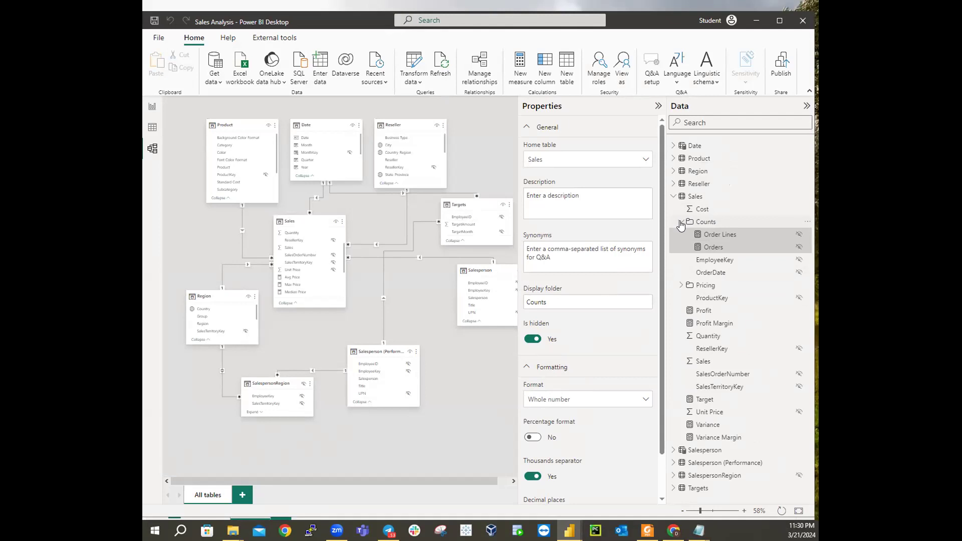
click(153, 107)
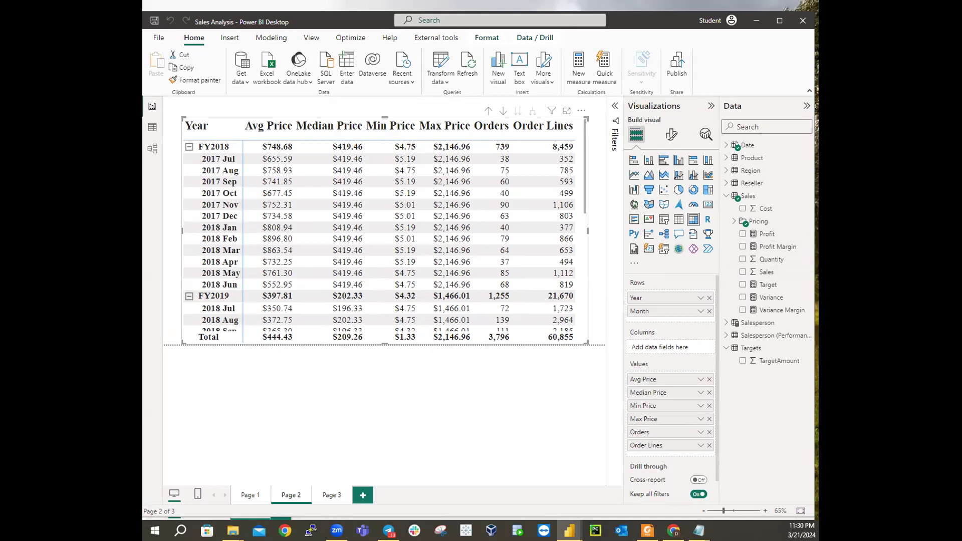
Examine the repeated order numbers in the SalesOrderNumber column of the Sales table in the table view.
click(152, 124)
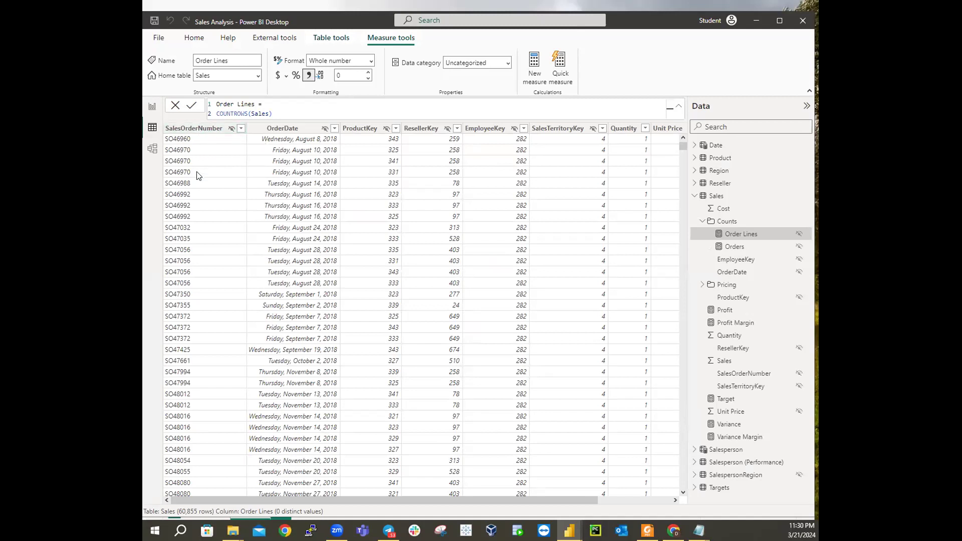
click(170, 151)
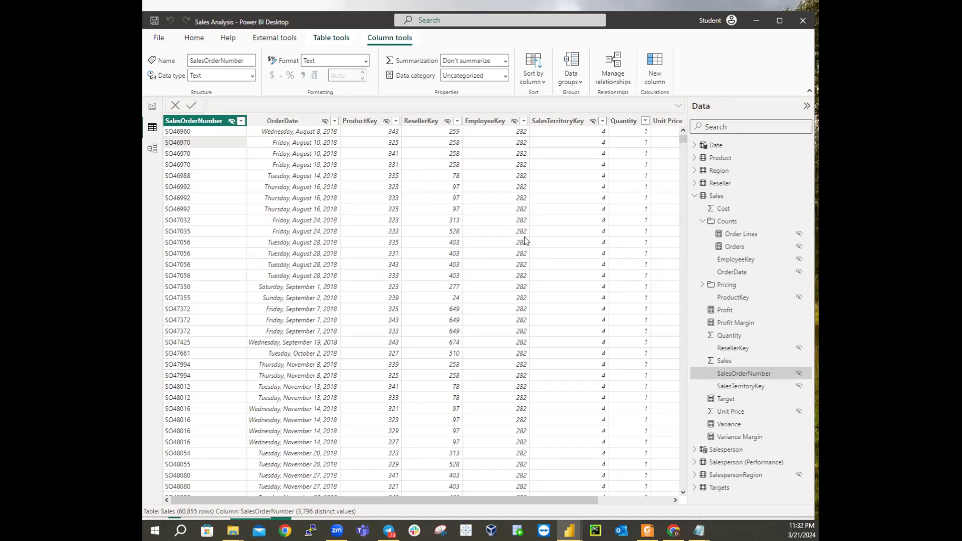
scroll(545, 251, down, 2)
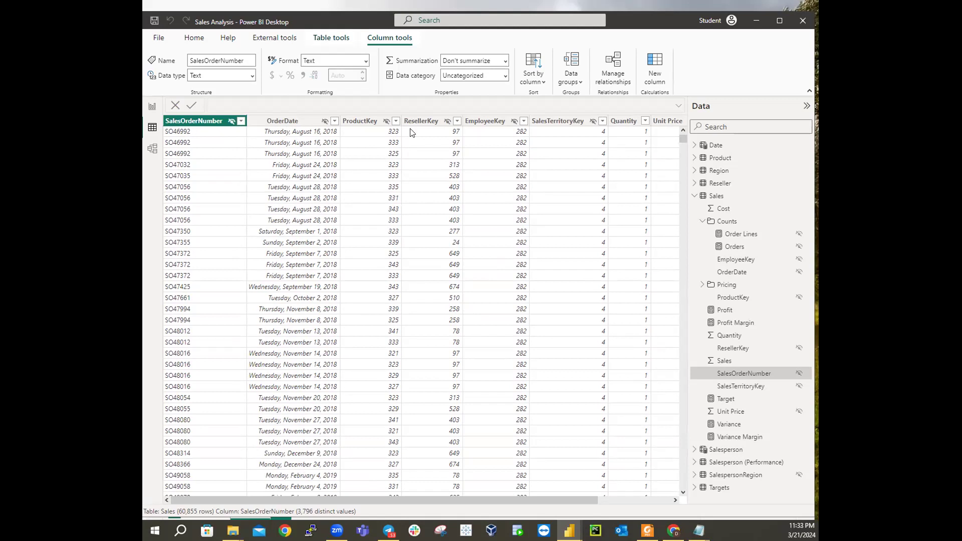
Review the Target measure's formula on report Page 1, and return to the table view.
click(151, 106)
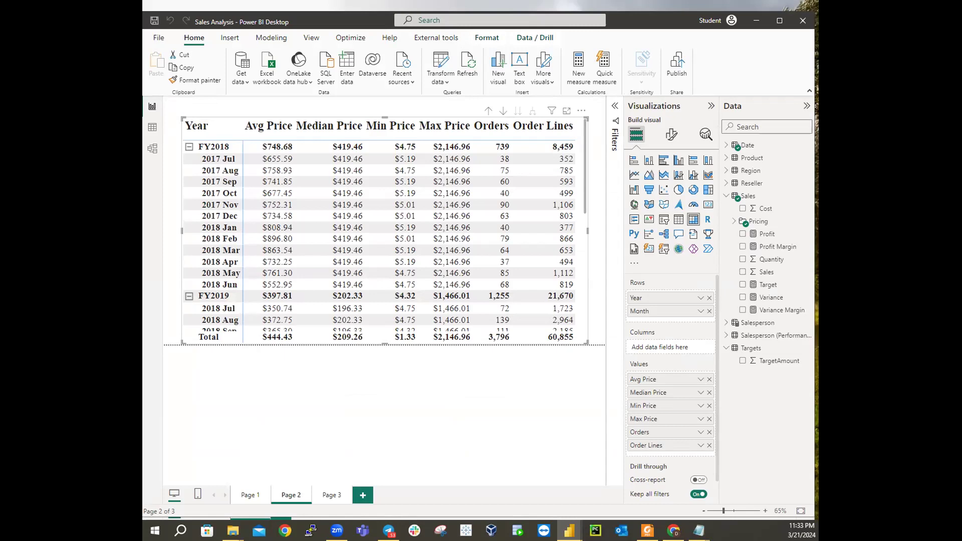
click(250, 496)
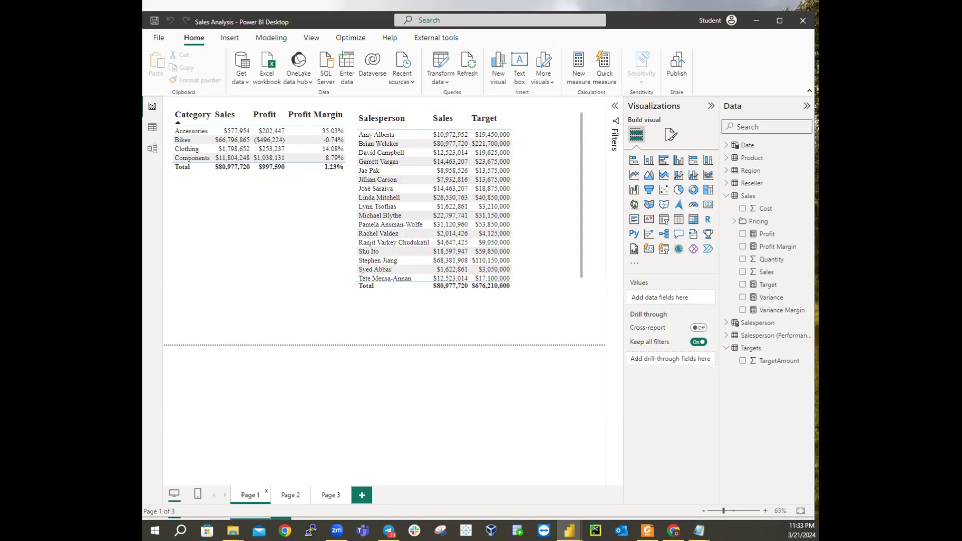
click(767, 287)
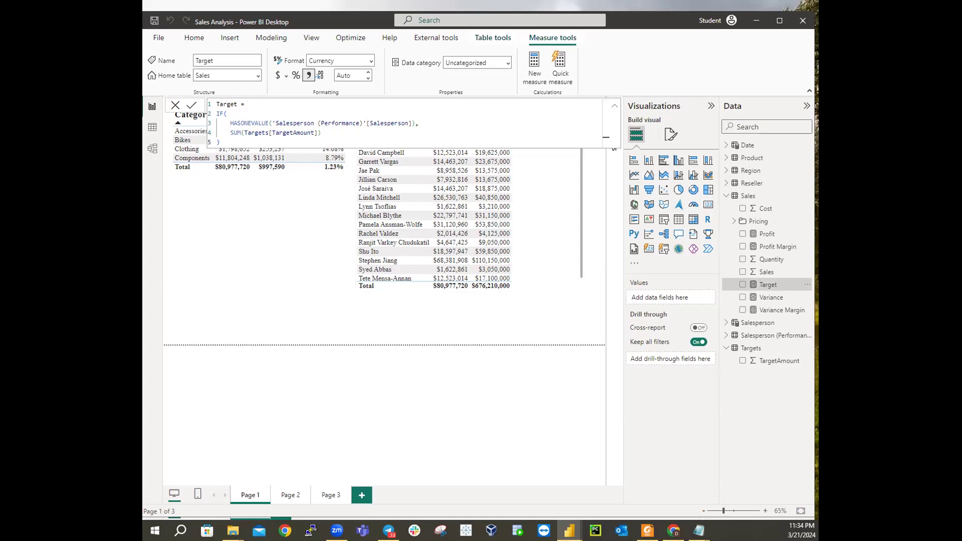
click(153, 128)
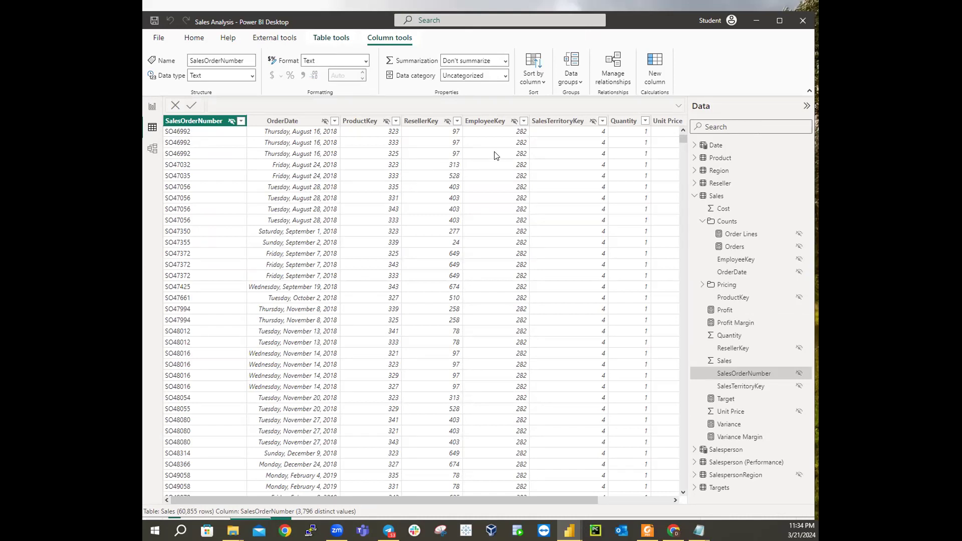
Examine the Sales table's remaining columns in the table view, and review the Sales and Targets fields in the report view.
drag(539, 498, 689, 503)
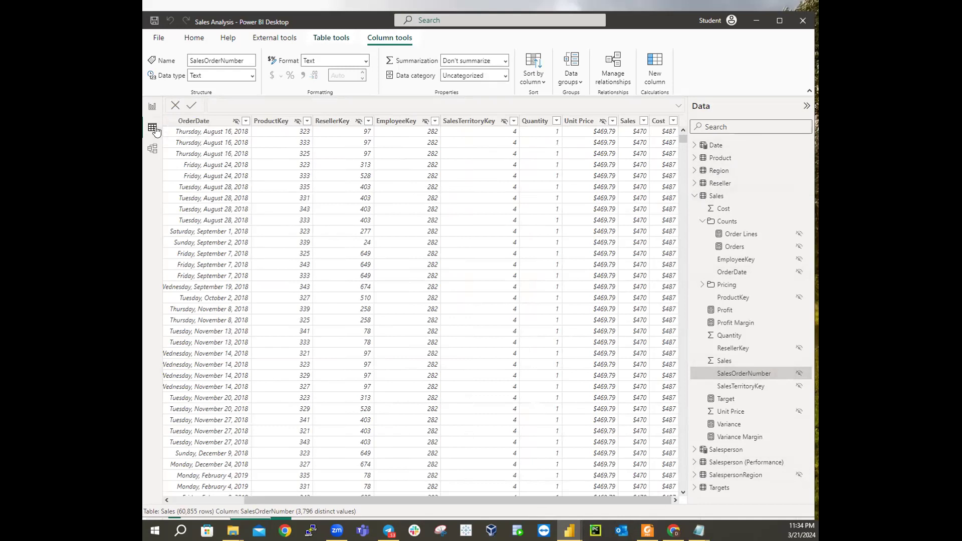
click(696, 196)
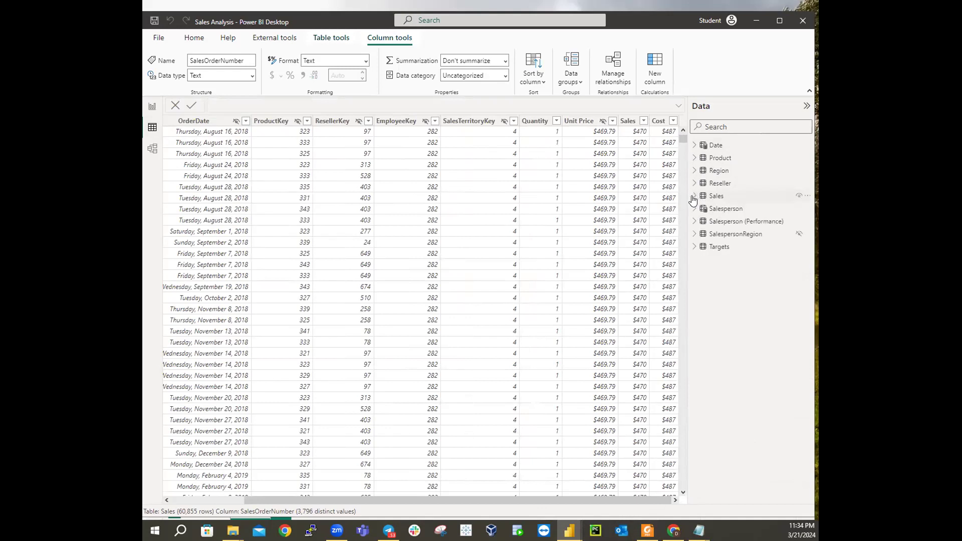
click(192, 40)
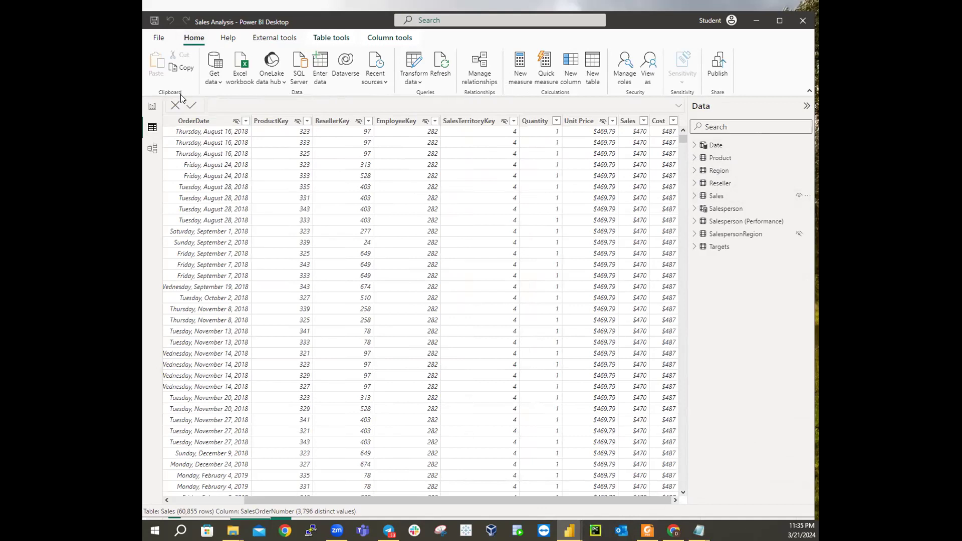
click(153, 108)
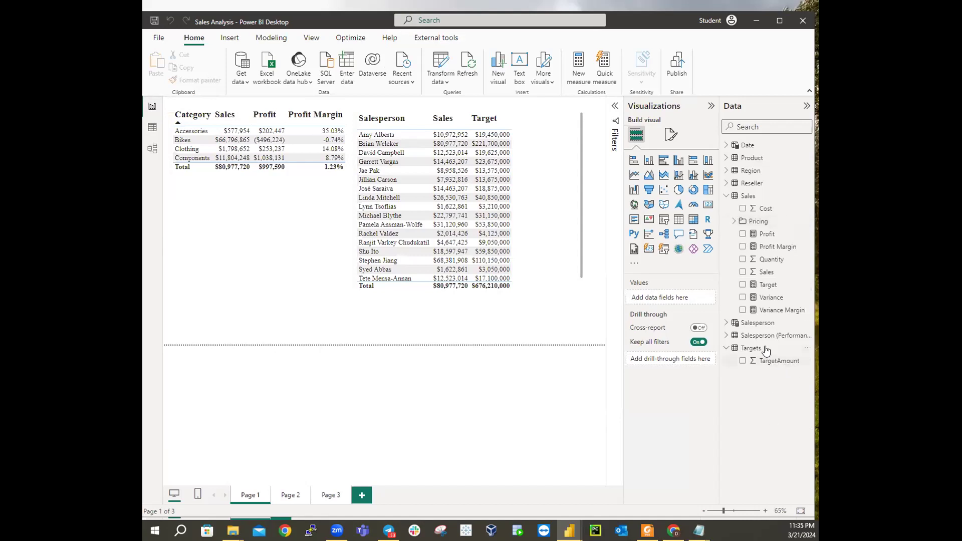
click(726, 196)
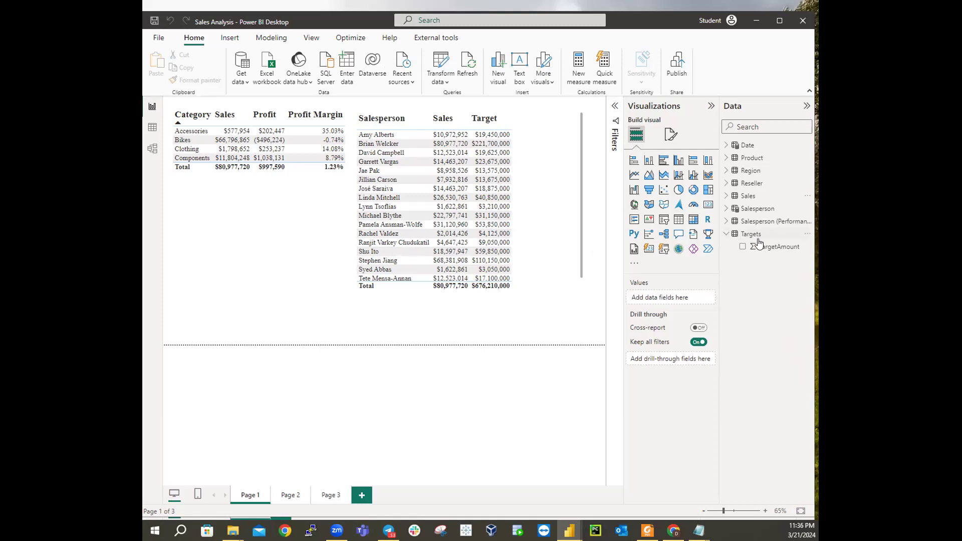
click(728, 196)
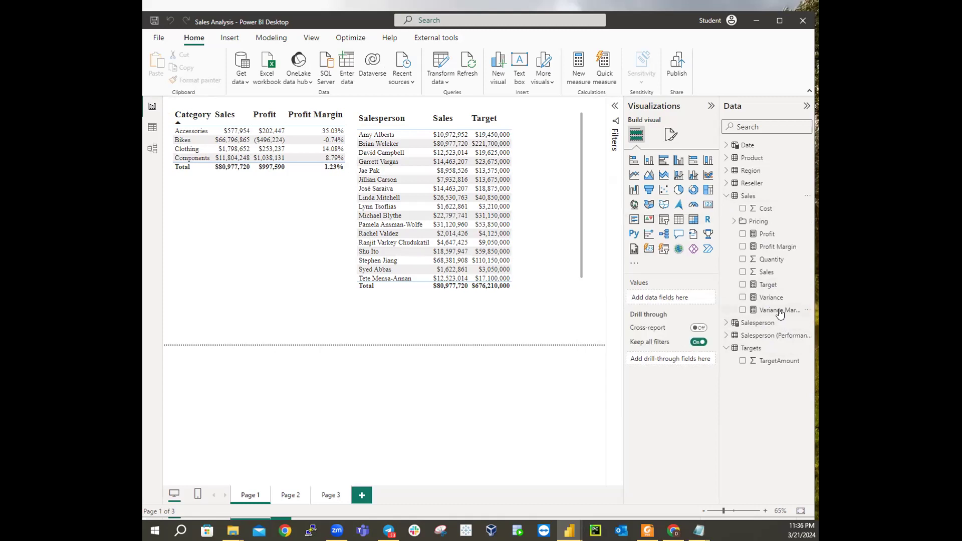
Set the Target measure's number format to 0 decimal places.
click(767, 285)
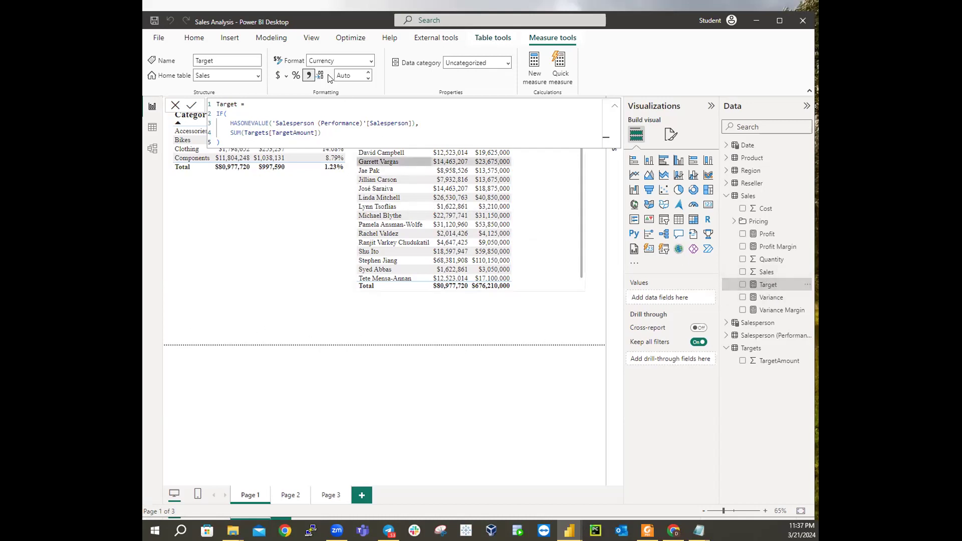
click(350, 74)
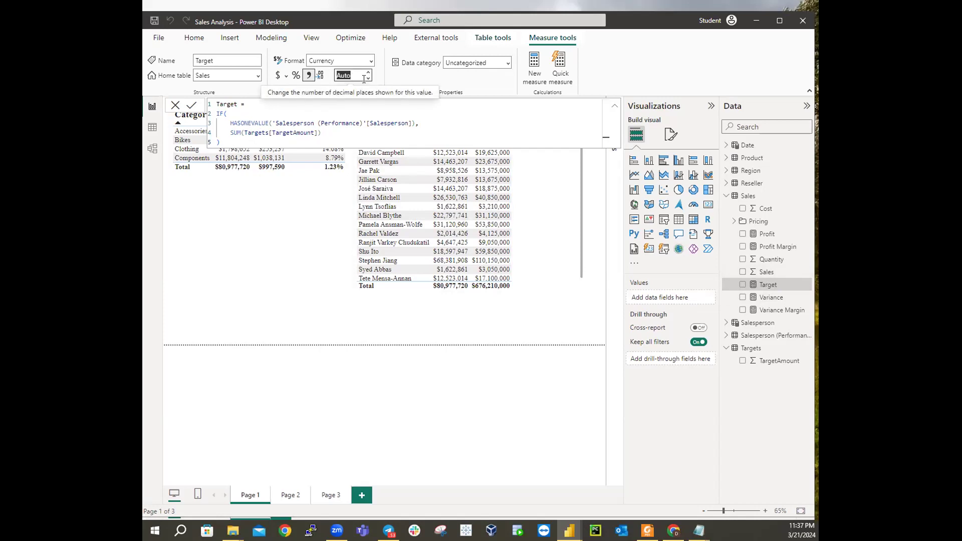
text(0)
key(Return)
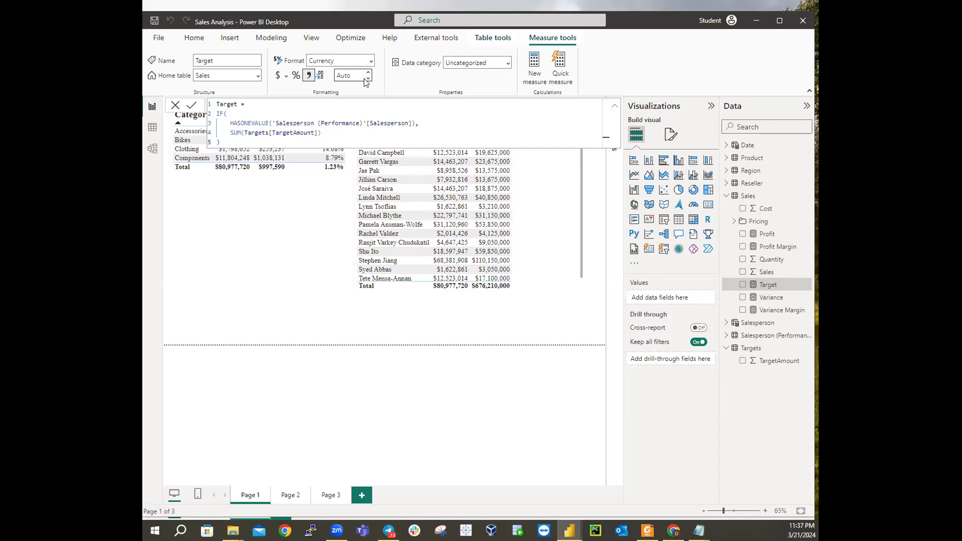
click(363, 75)
Hide the Target measure from the report view, and make it visible again in the model view.
right_click(773, 290)
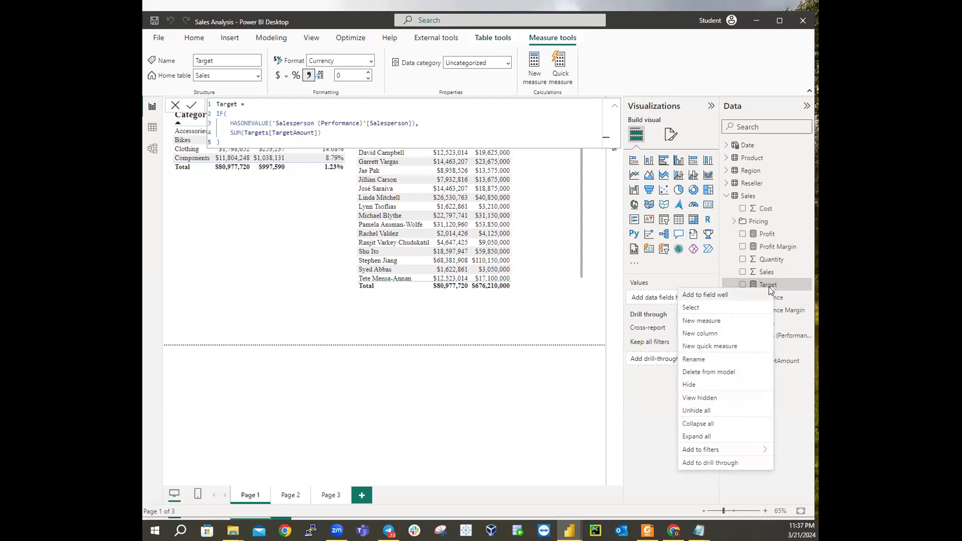
click(694, 385)
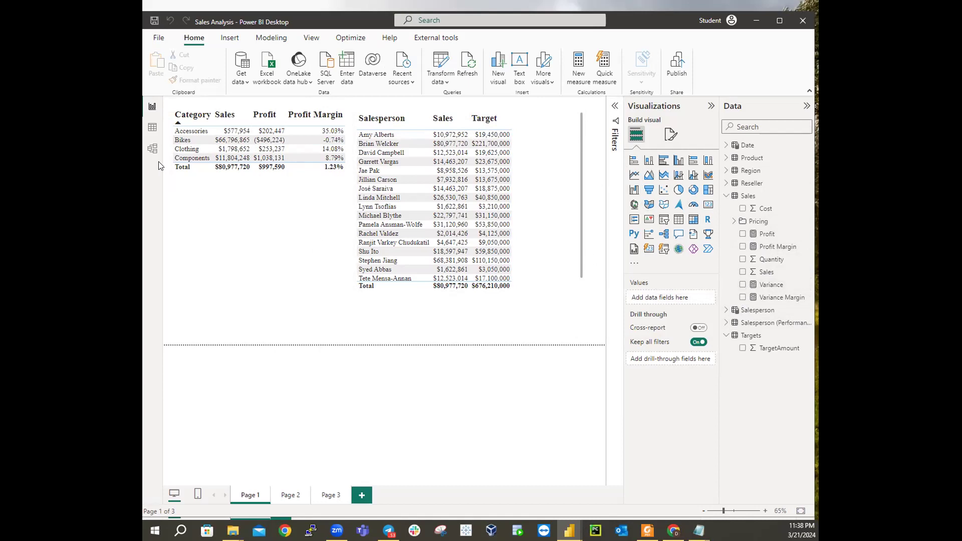
click(153, 149)
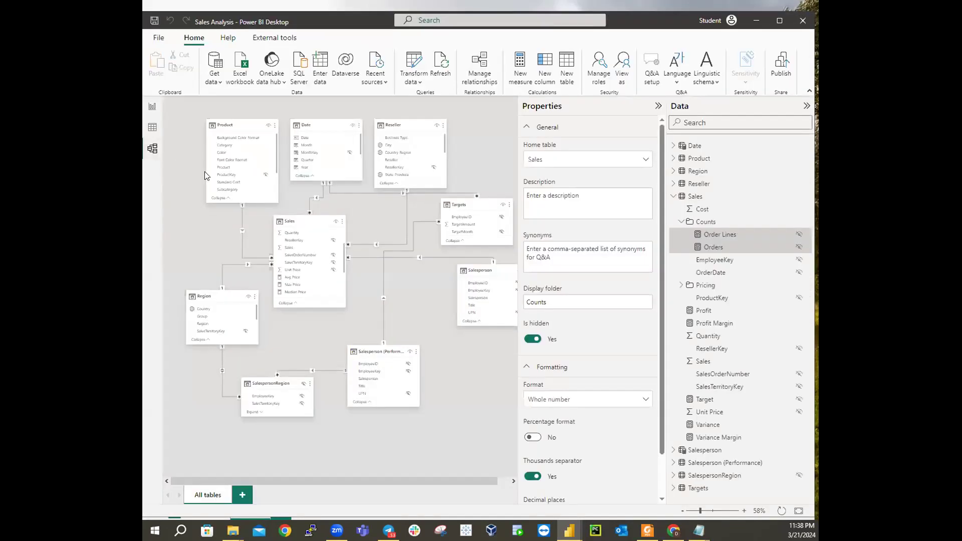
right_click(705, 401)
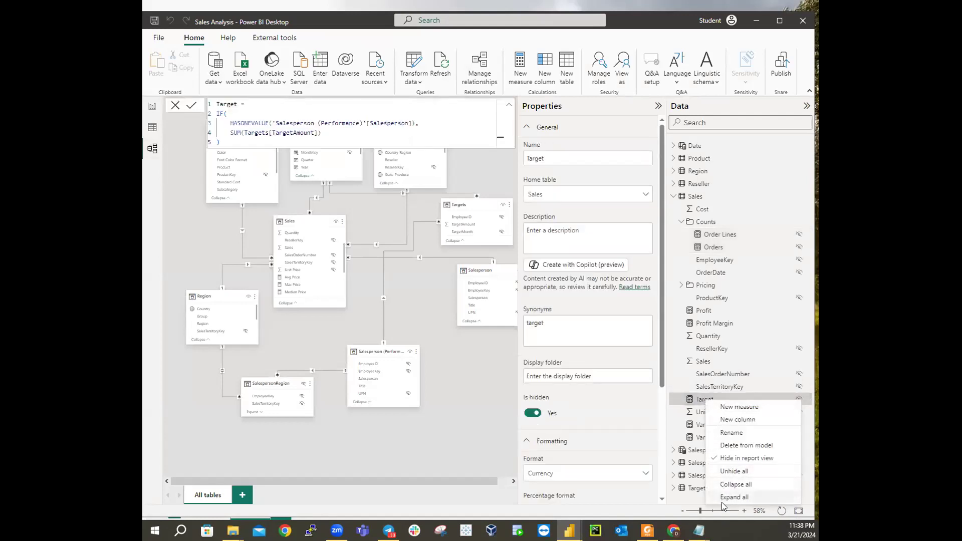
click(532, 413)
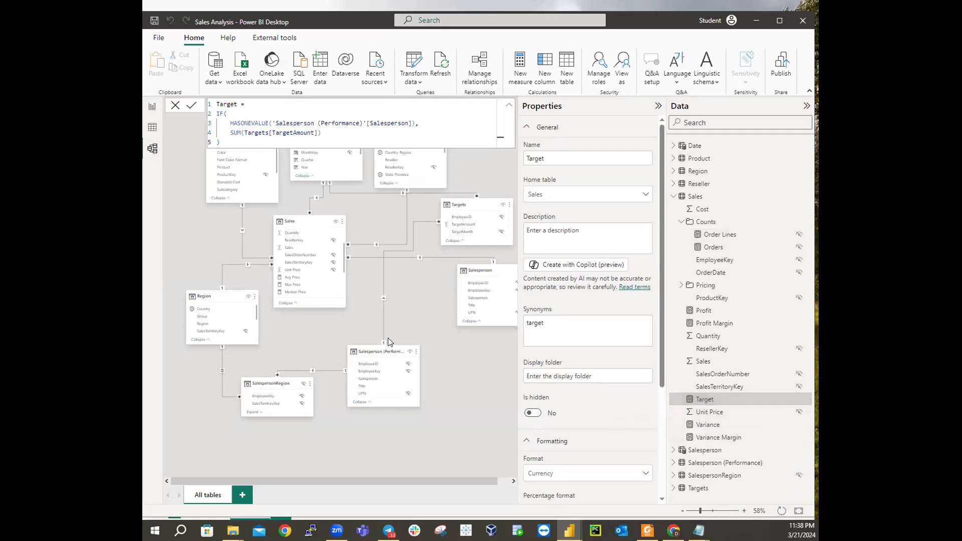
In the report view, hide the TargetAmount column of the Targets table.
click(152, 106)
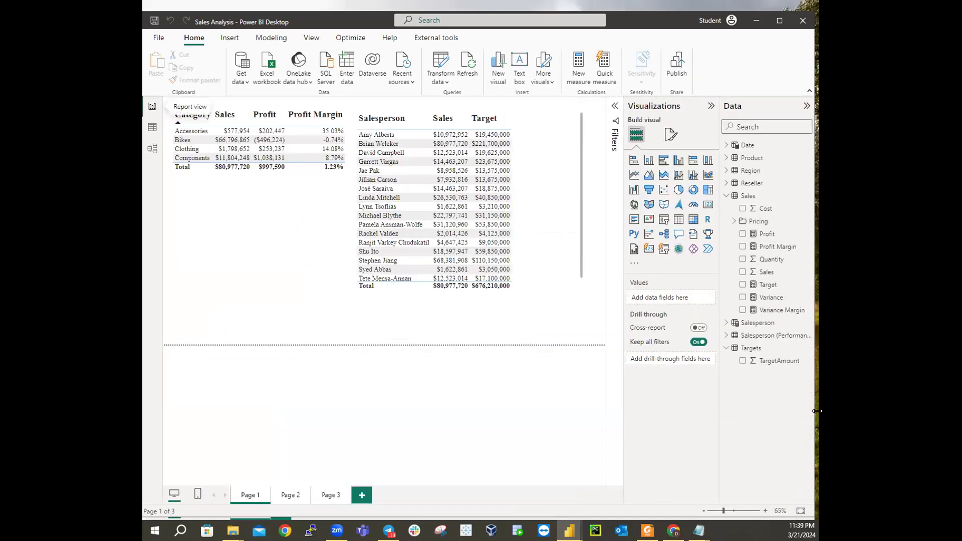
right_click(772, 360)
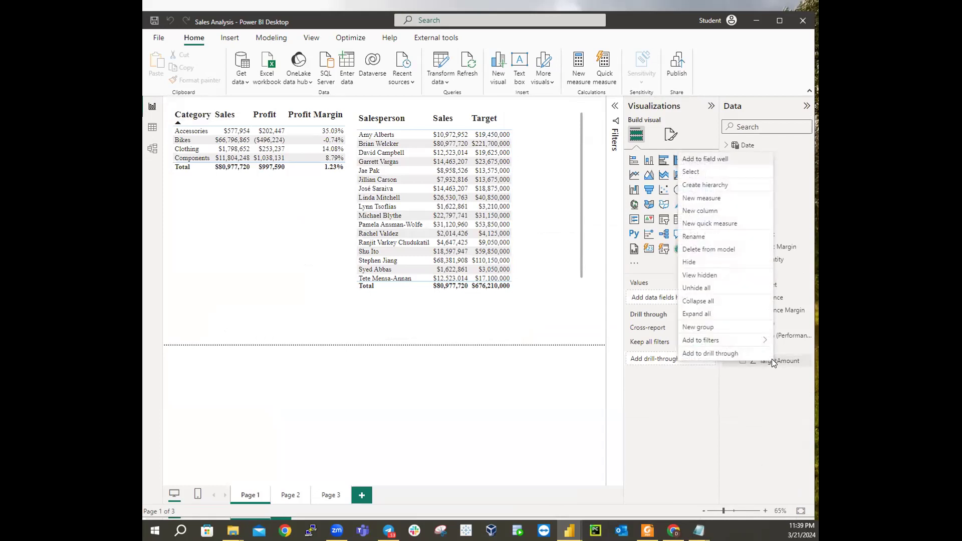
click(691, 264)
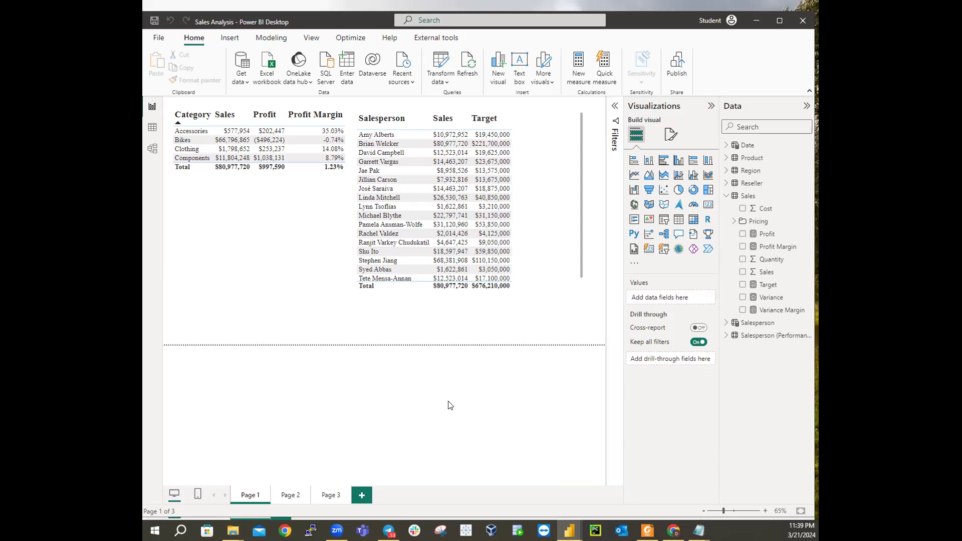
Check the Target measure's hidden setting in the model view, and return to the report view.
click(152, 150)
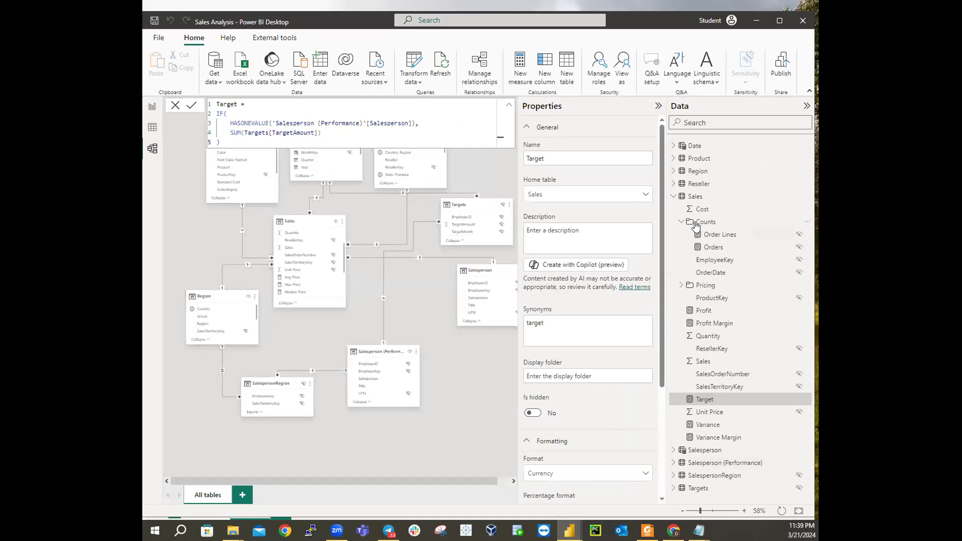
right_click(698, 403)
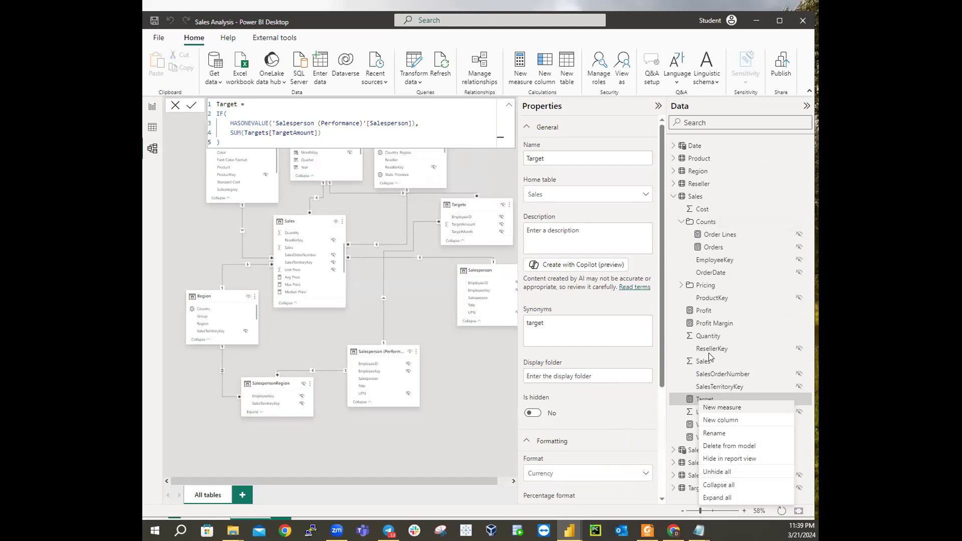
click(764, 347)
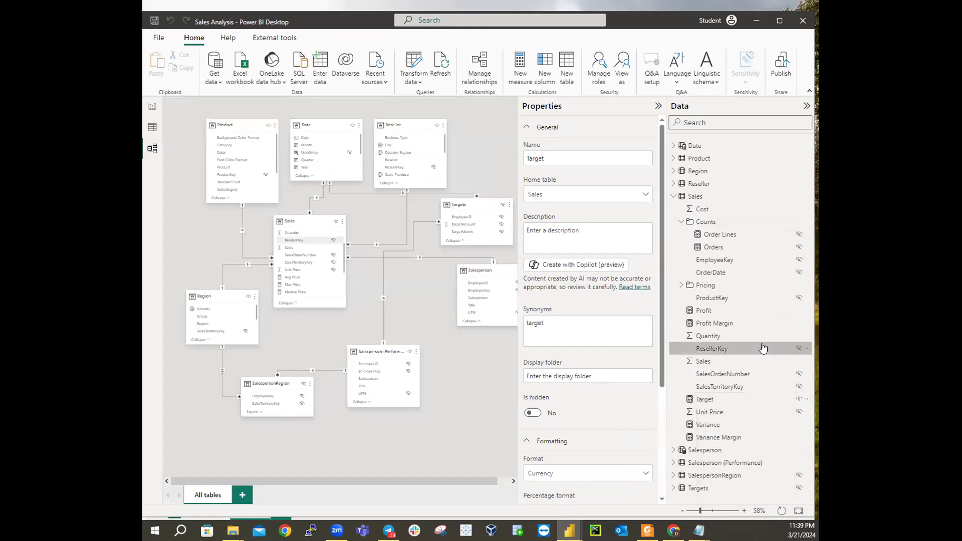
click(705, 400)
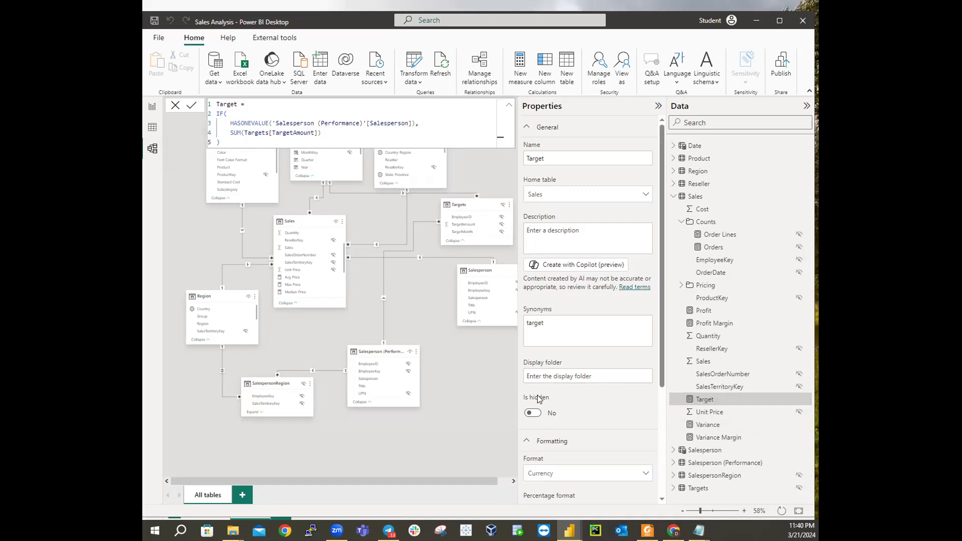
click(532, 416)
click(530, 415)
click(152, 106)
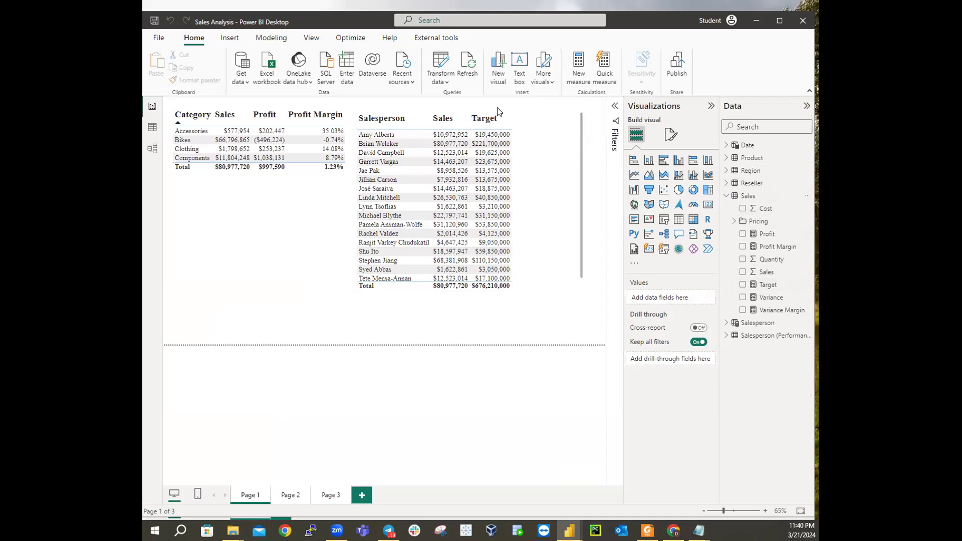
Replace the existing Target column in the salesperson table visual with the Target measure from the Sales table.
click(530, 117)
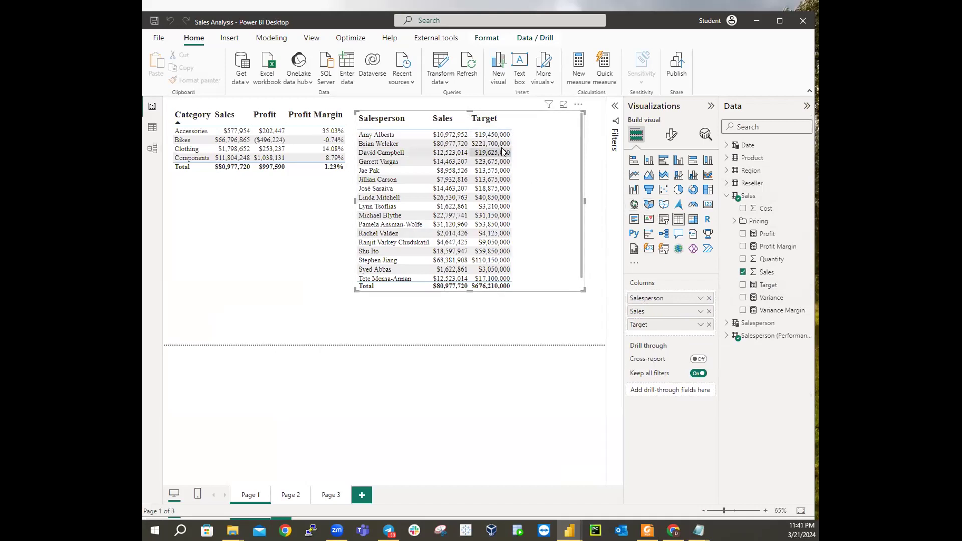
click(743, 285)
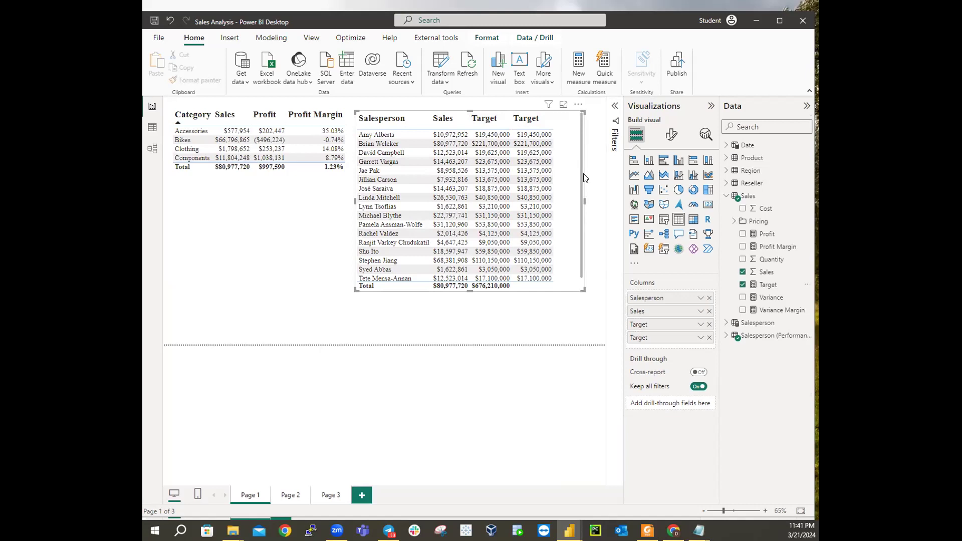
click(485, 126)
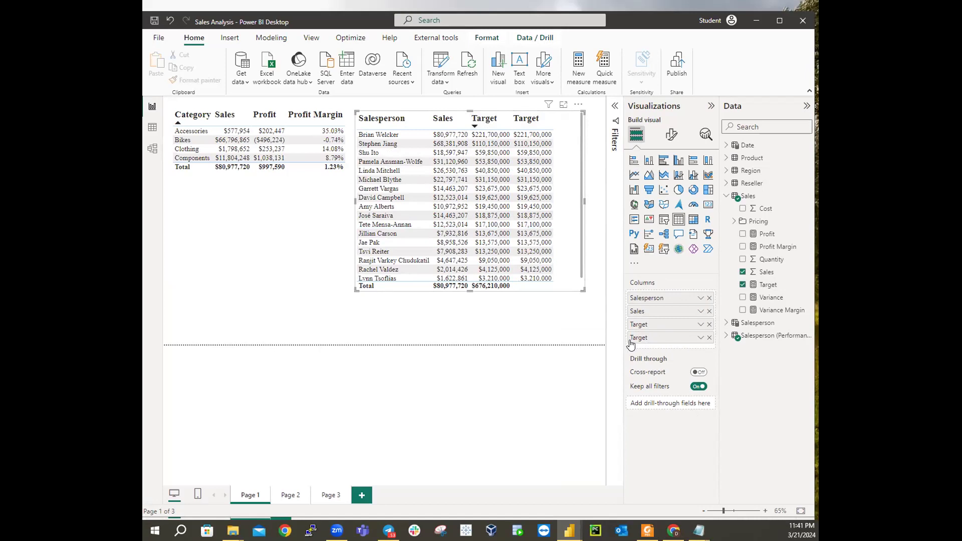
click(743, 285)
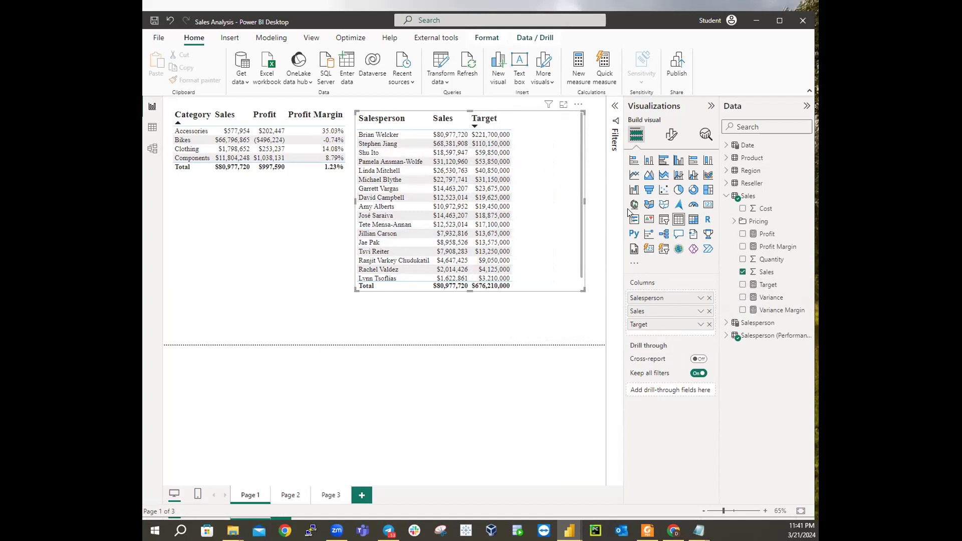
click(709, 325)
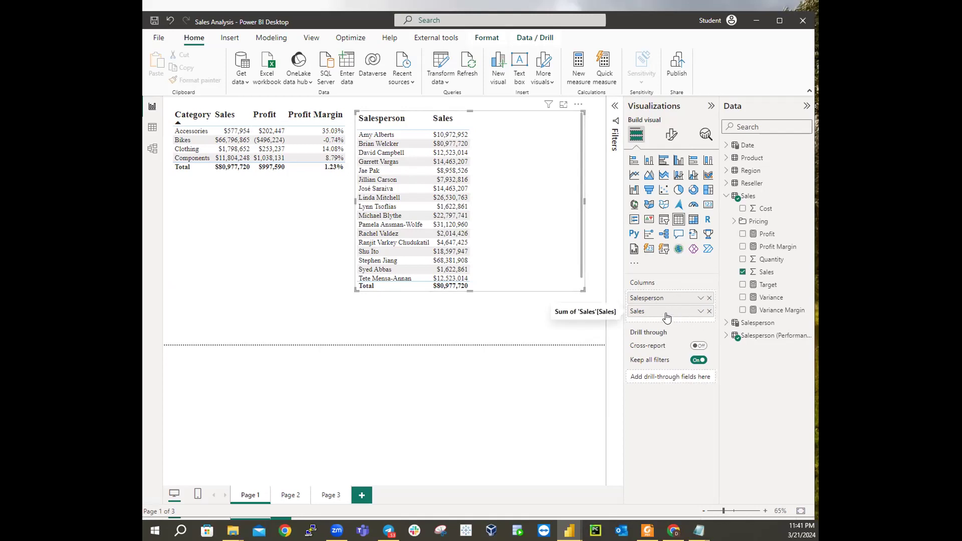
click(742, 285)
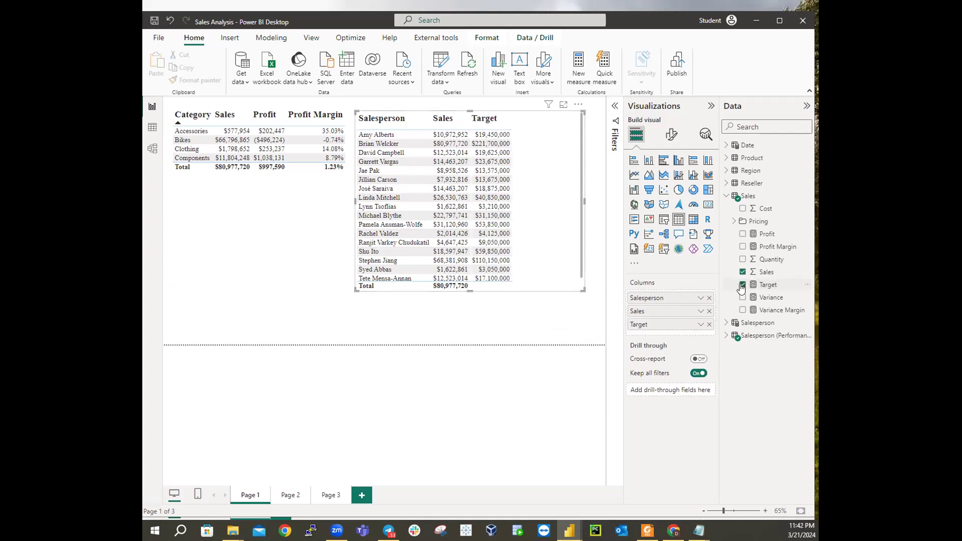
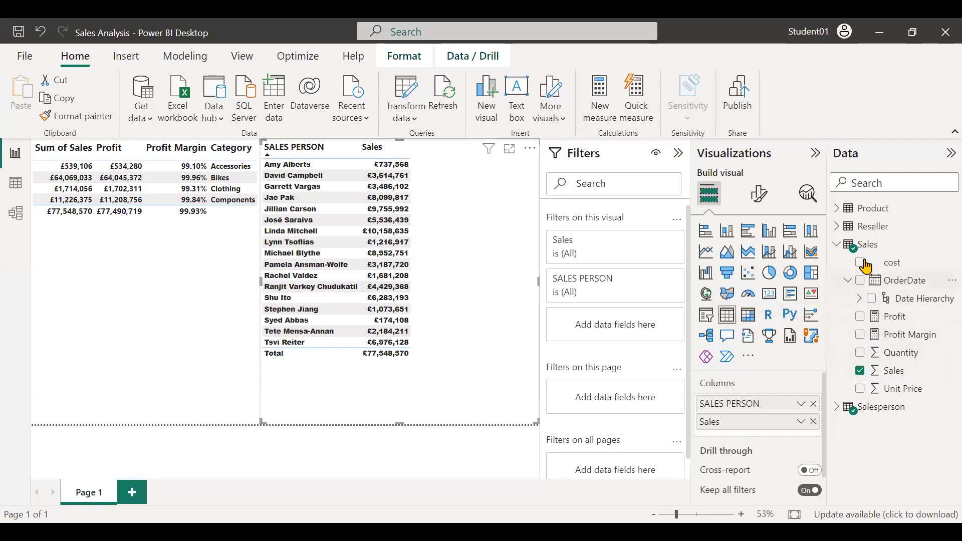
right_click(876, 245)
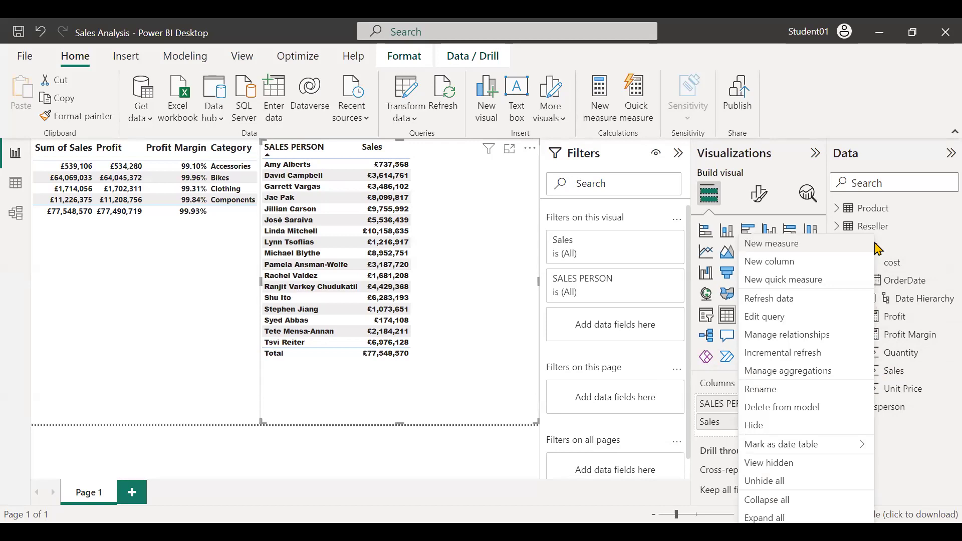
click(914, 231)
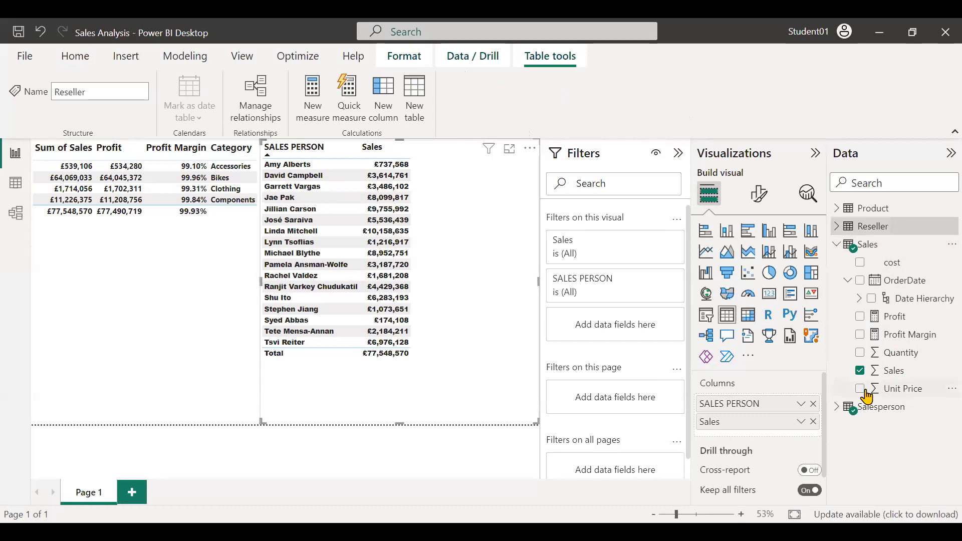
mouse_move(909, 246)
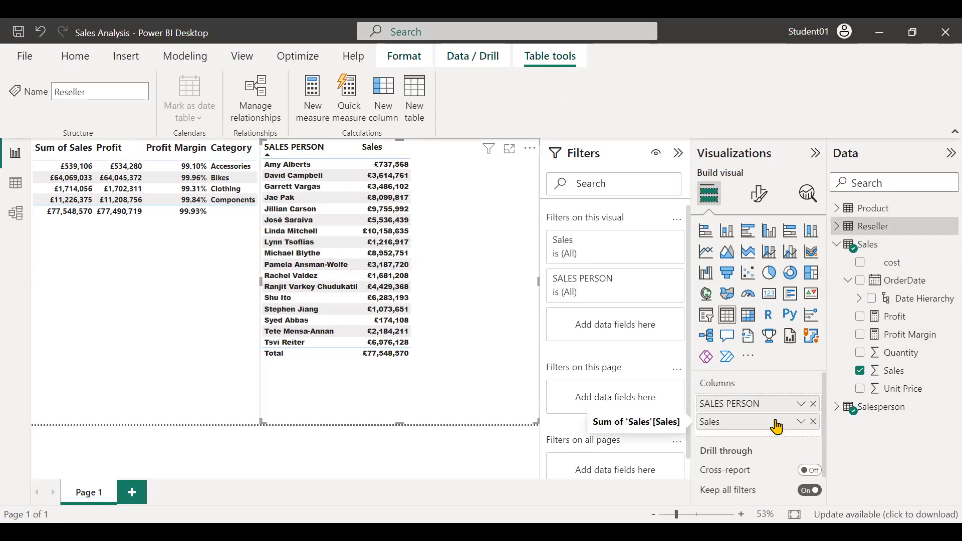
Undo the removal of the Target column from the salesperson table visual.
click(41, 33)
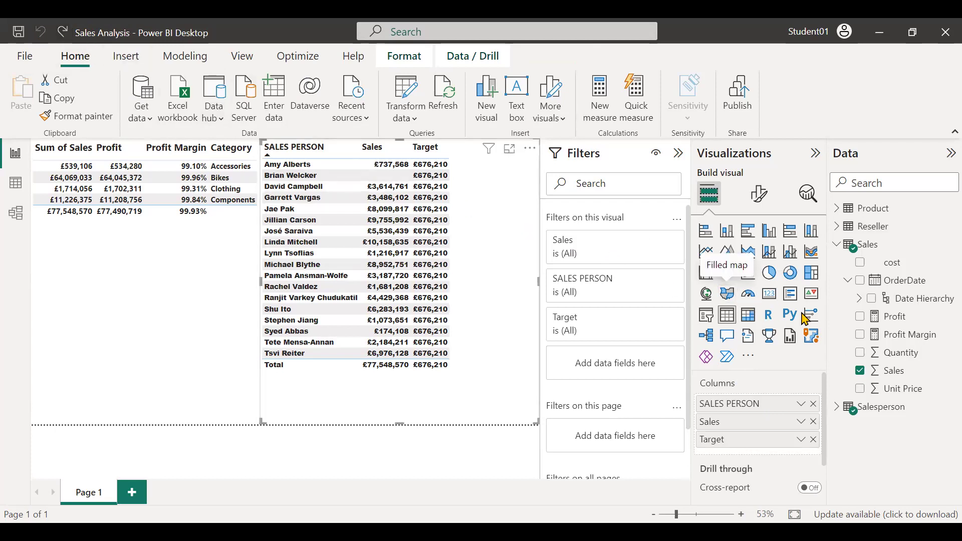
right_click(890, 245)
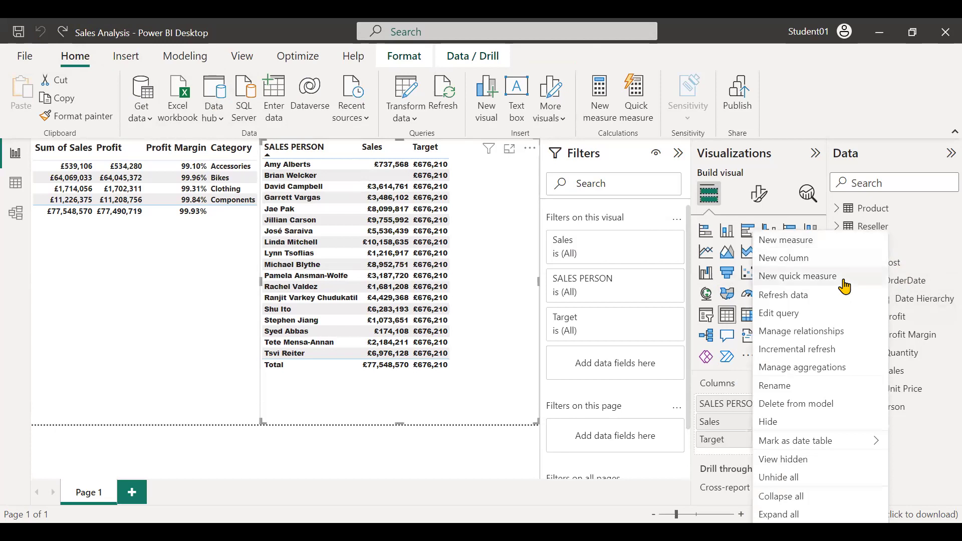
click(815, 276)
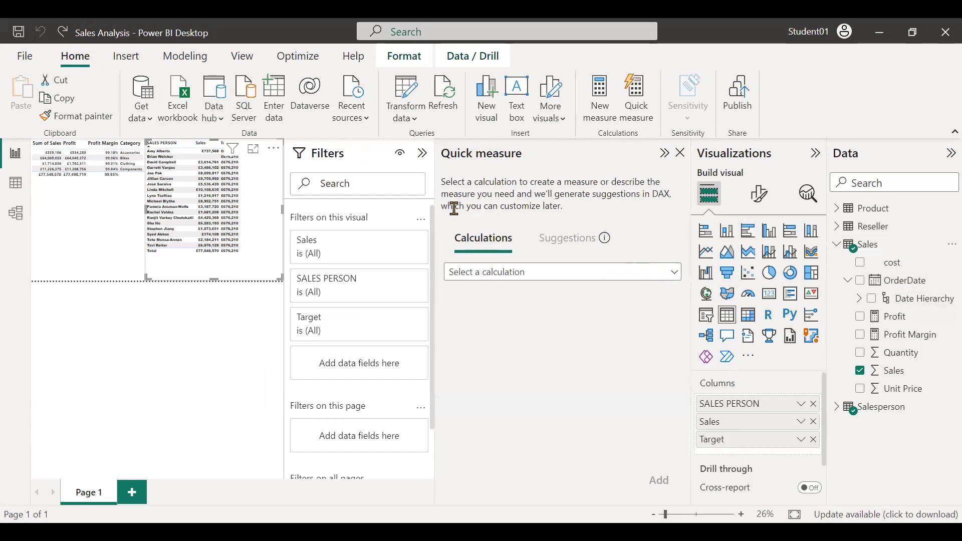
click(669, 273)
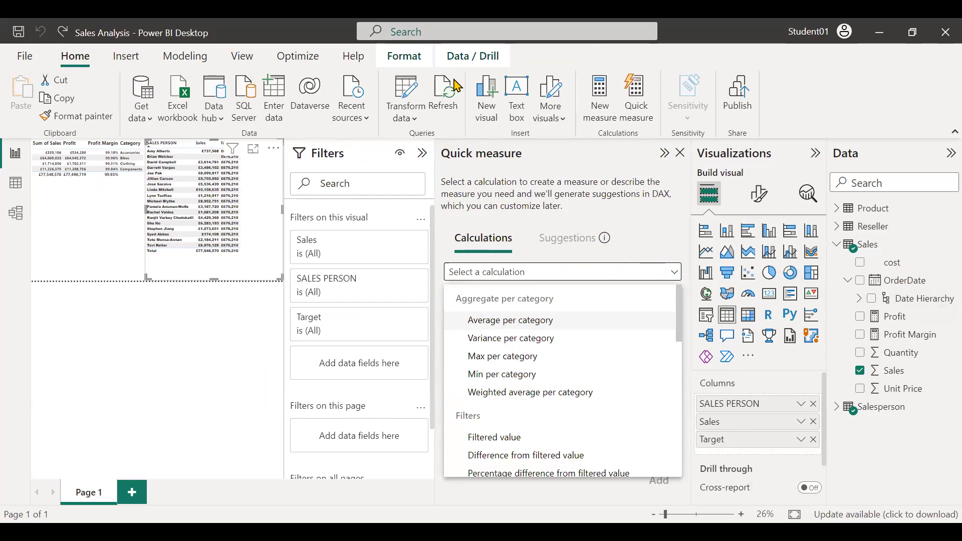
click(682, 153)
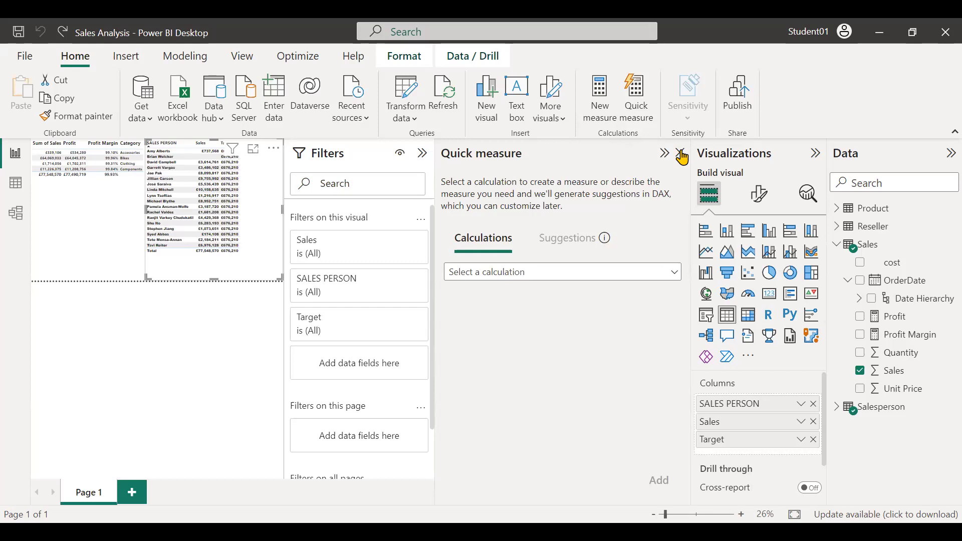
click(682, 154)
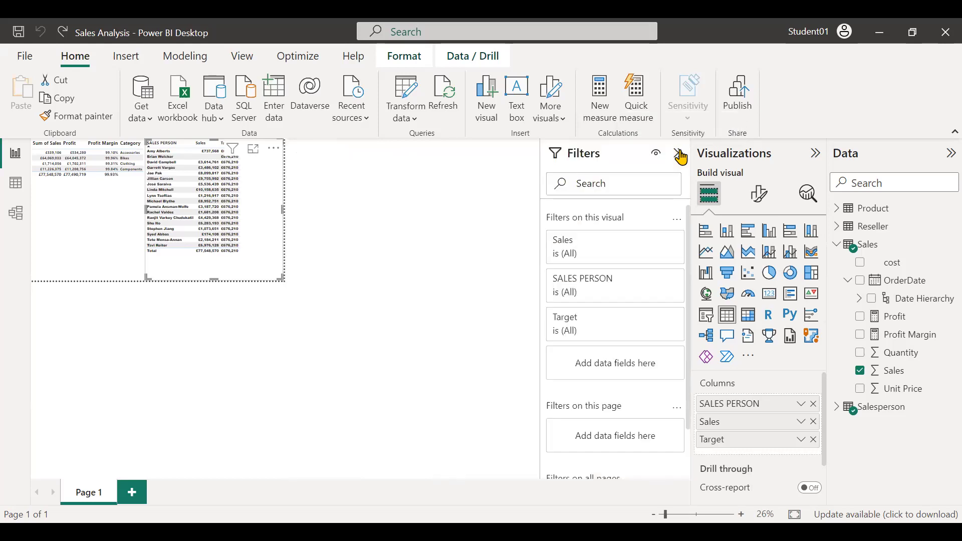
right_click(873, 246)
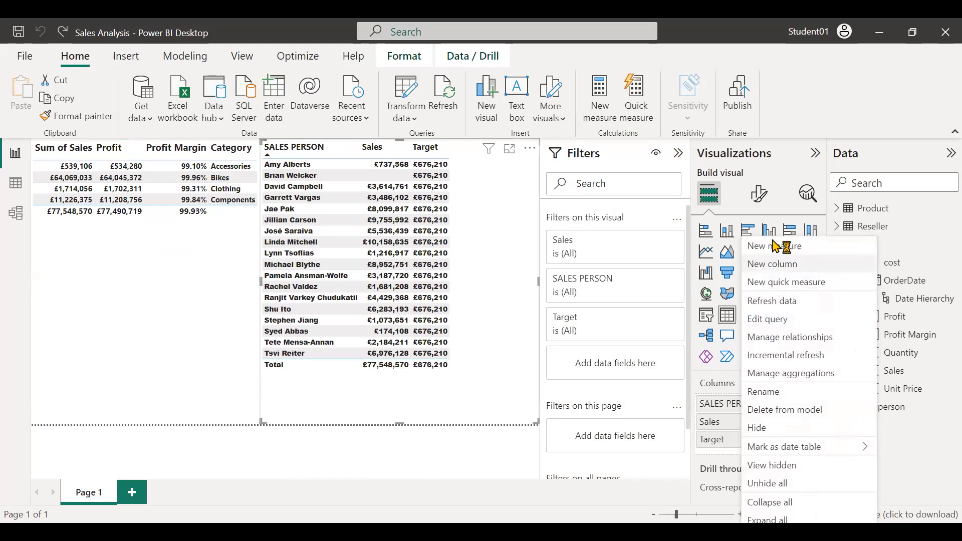
click(792, 248)
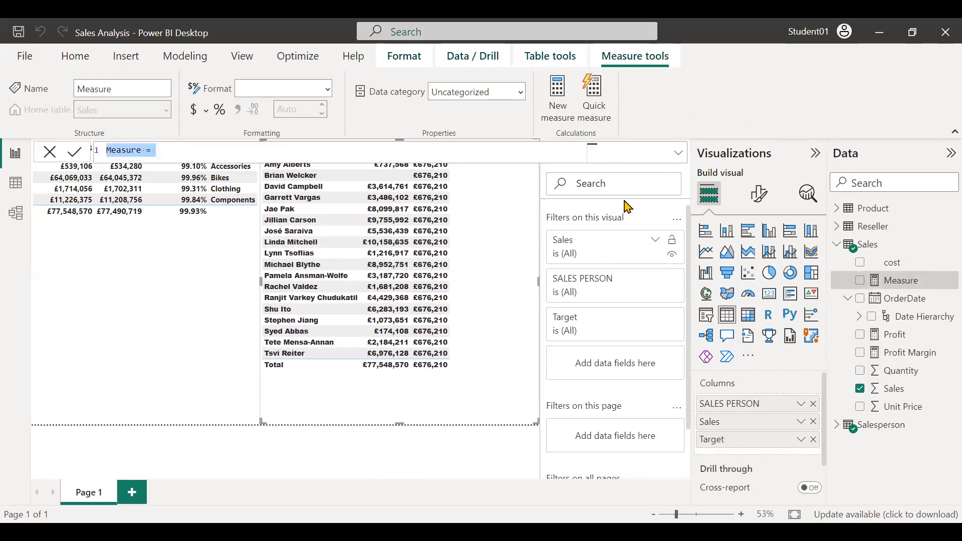
click(387, 145)
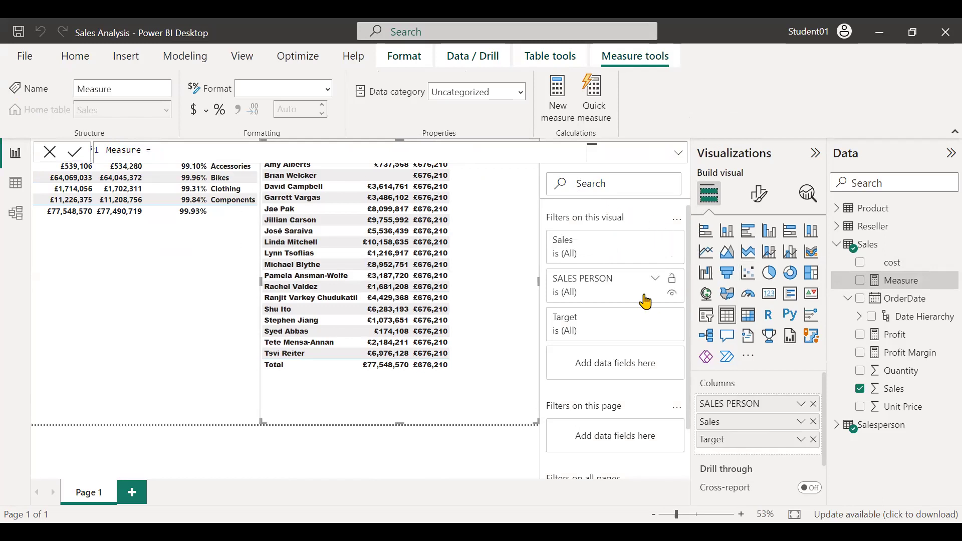
right_click(932, 284)
double_click(932, 279)
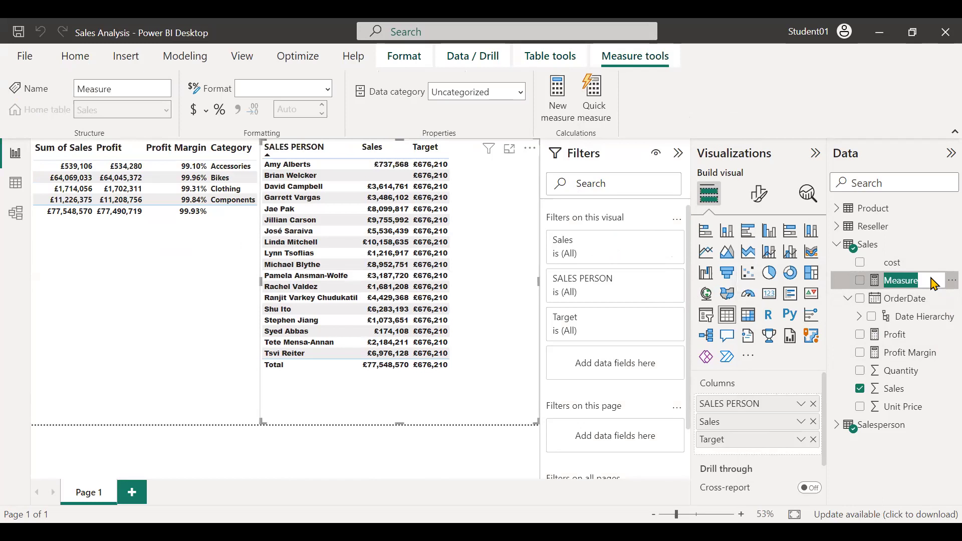
key(Return)
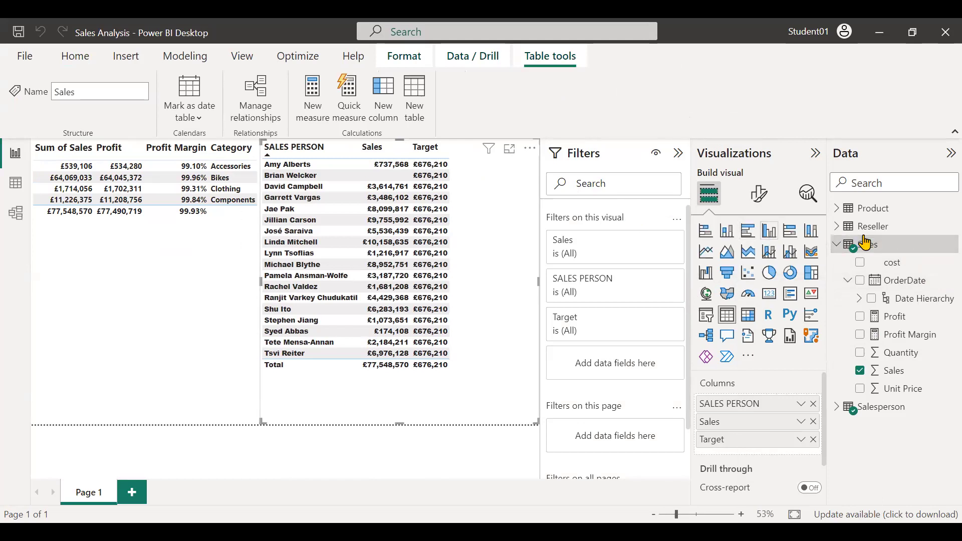
right_click(879, 247)
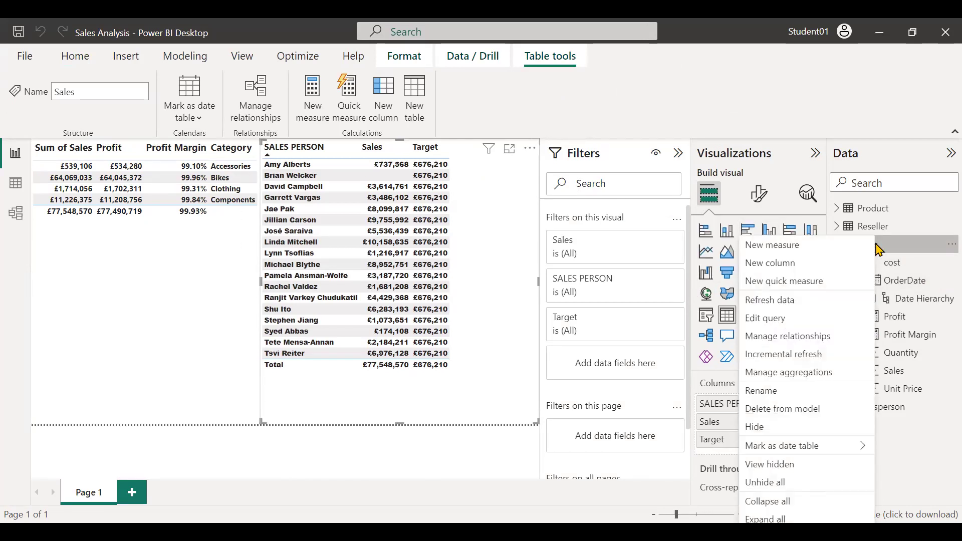
click(803, 249)
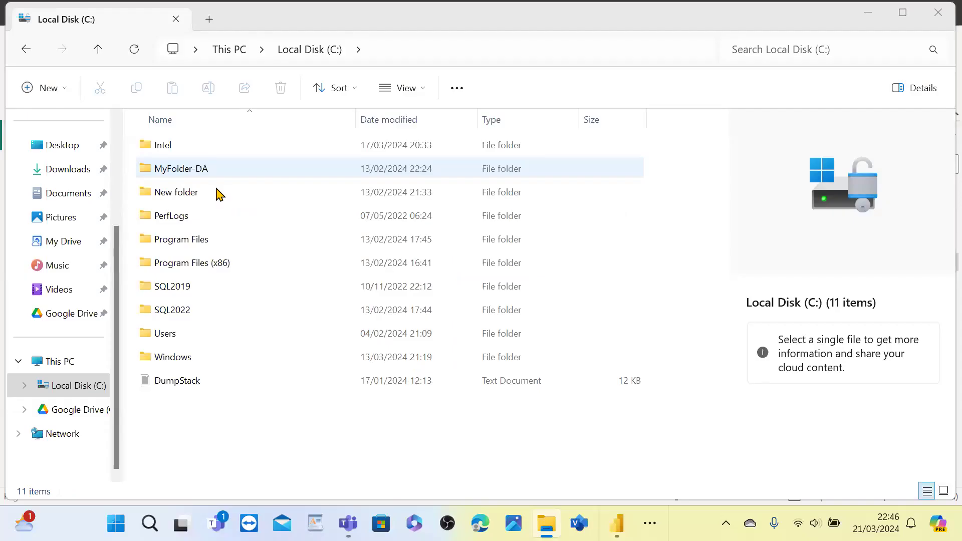
Open the Snippets text file from MyFolder-DA\Allfiles\PL300\Labs\04-create-dax-calculations-in-power-bi-desktop\Assets on the C: drive.
click(213, 192)
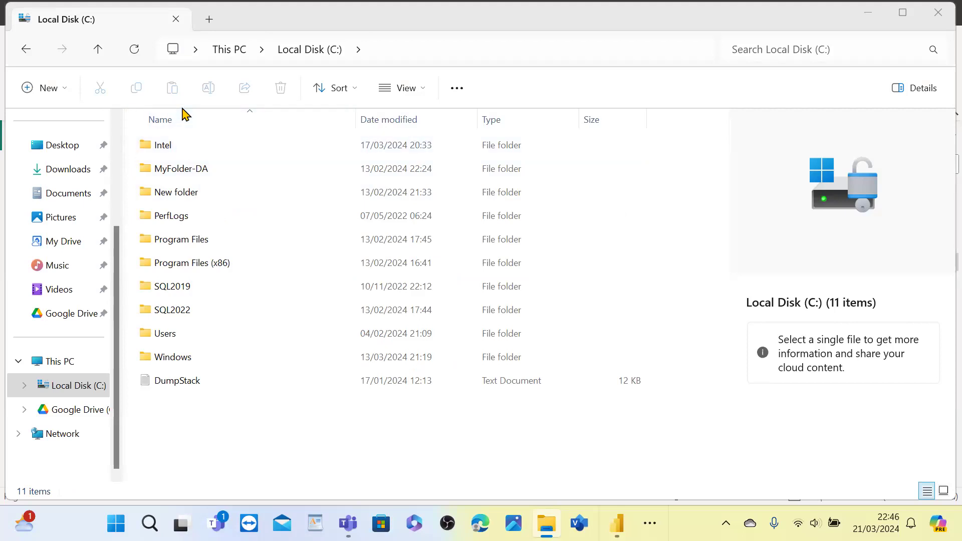
double_click(195, 170)
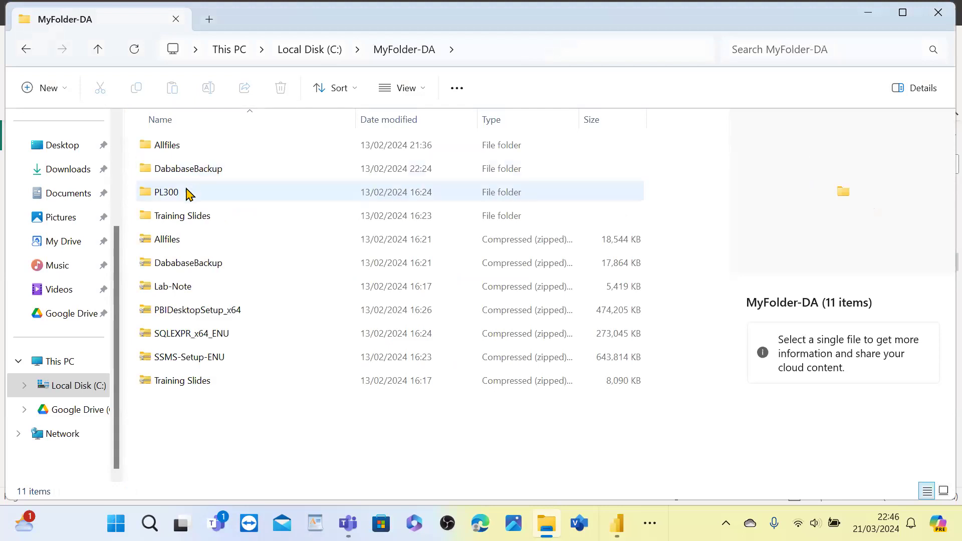
click(189, 194)
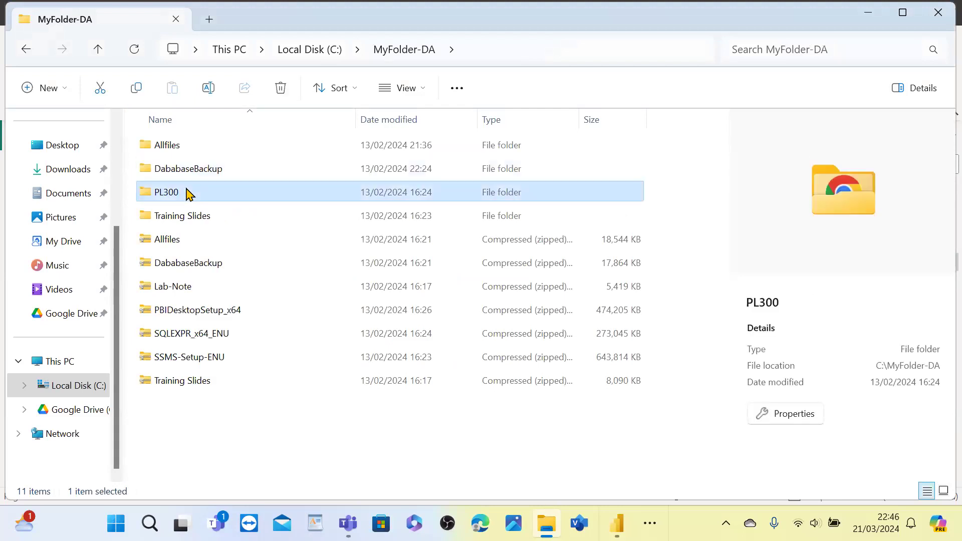
double_click(196, 150)
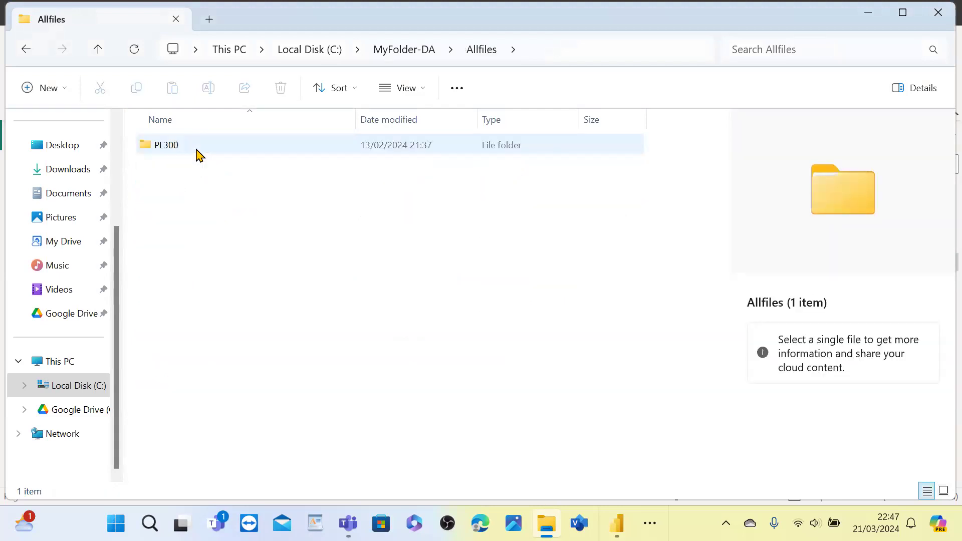
click(200, 153)
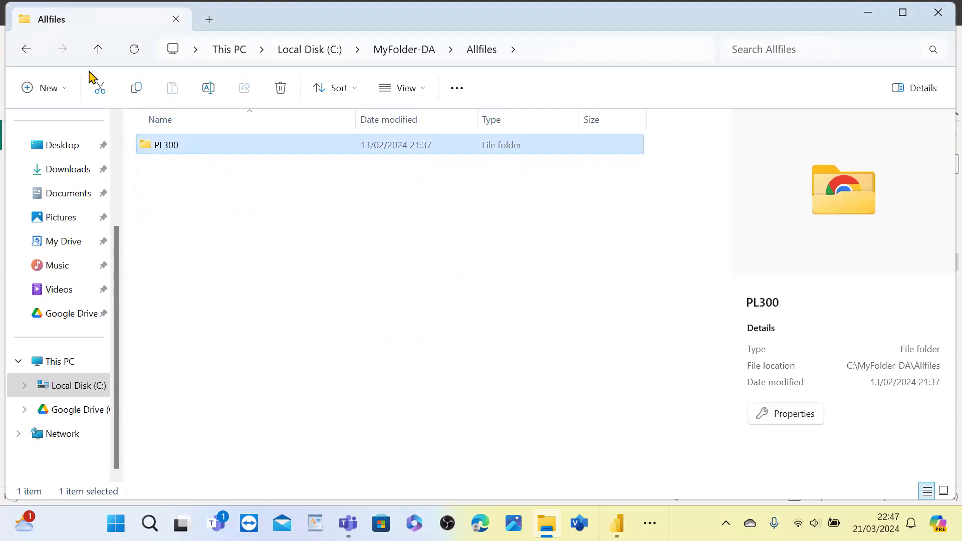
double_click(164, 147)
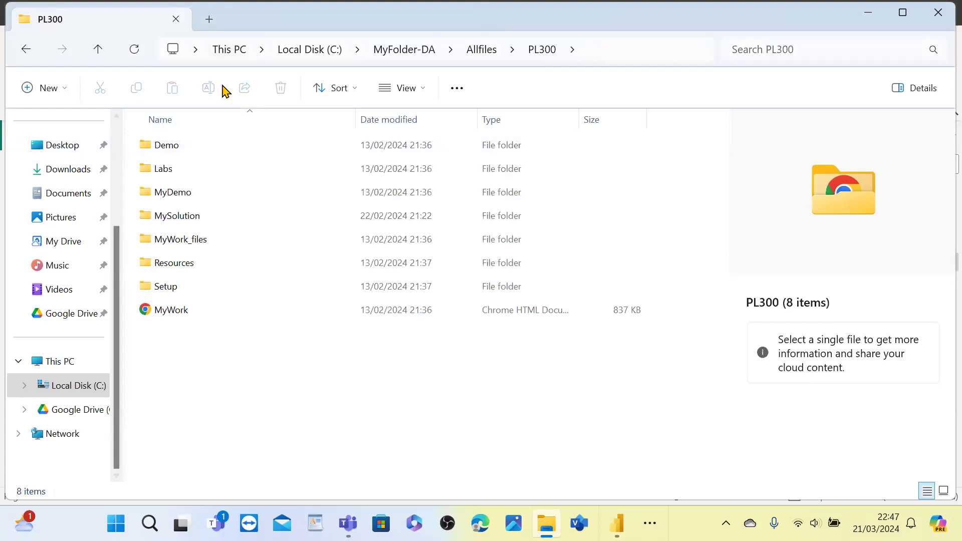
double_click(254, 170)
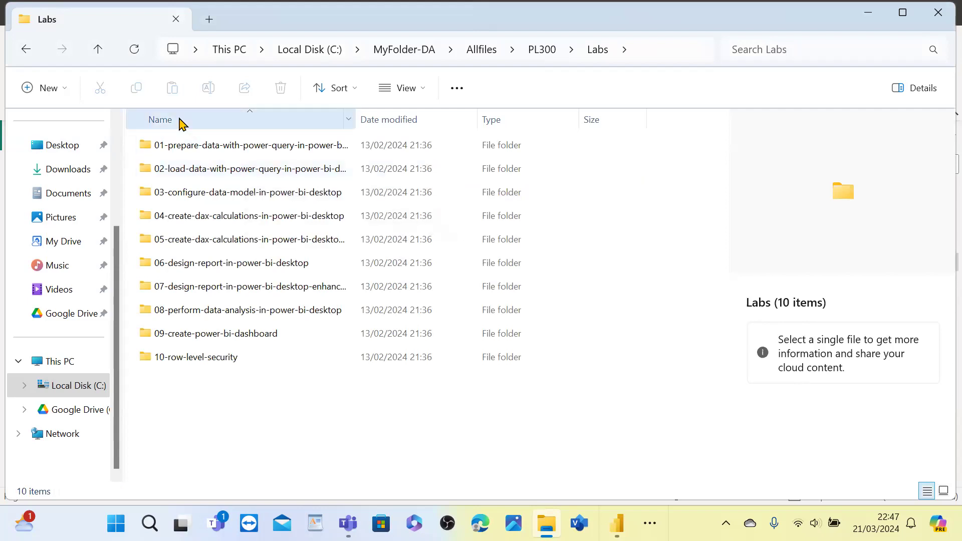
double_click(229, 223)
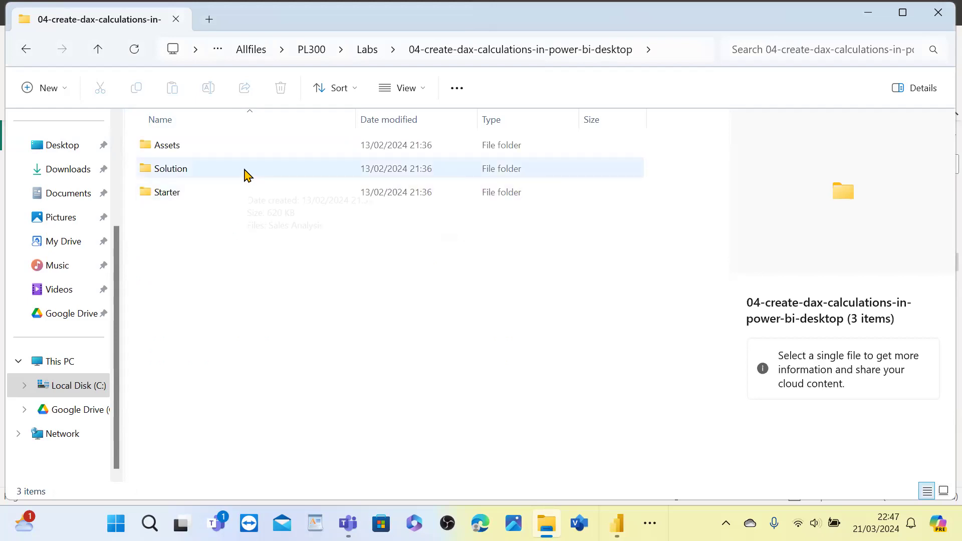
double_click(252, 153)
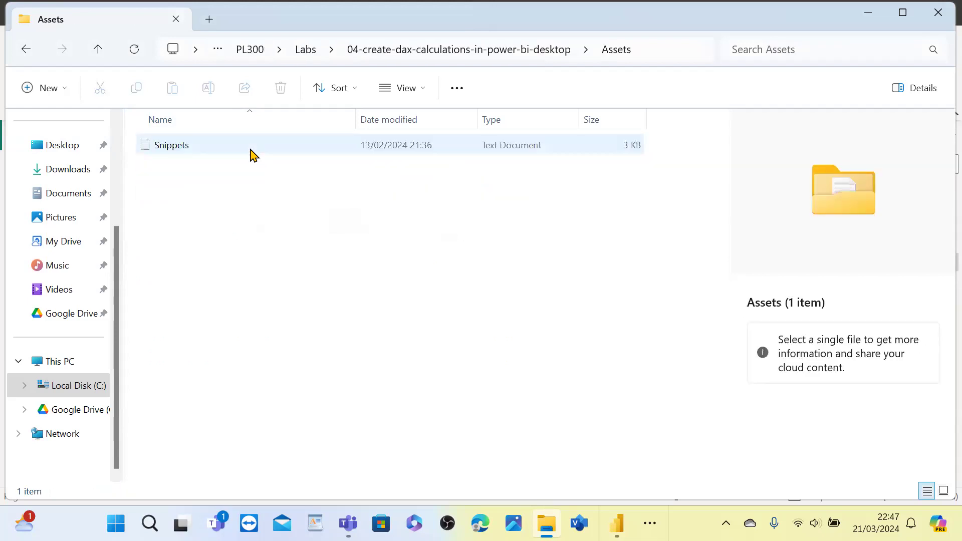
click(253, 155)
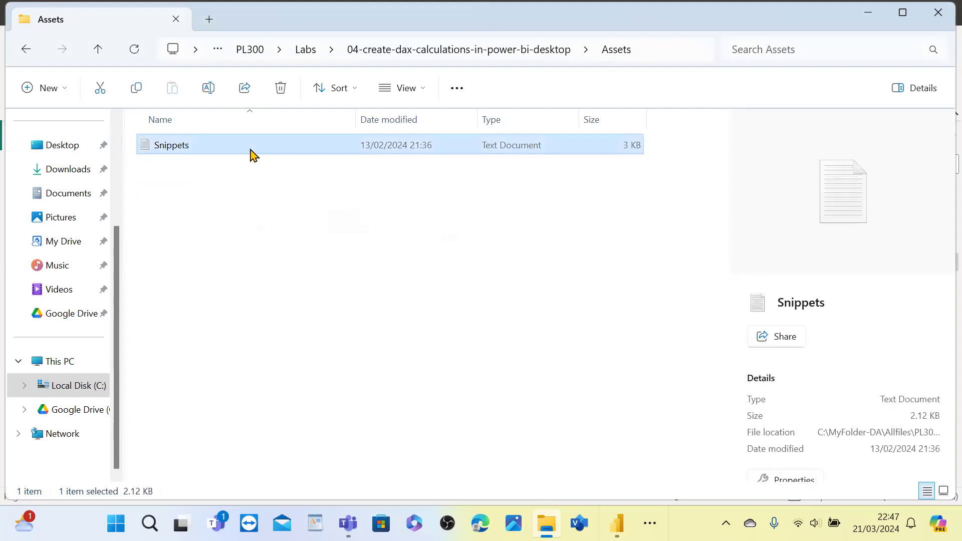
double_click(252, 154)
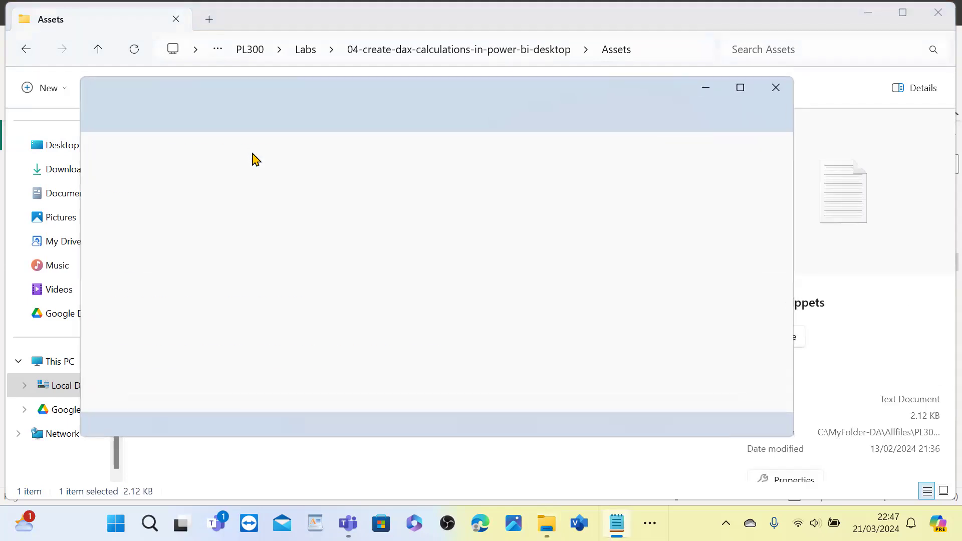
Copy the full Target measure definition, from "Target =" through the closing bracket, from the Snippets file.
scroll(354, 257, down, 10)
scroll(351, 258, down, 10)
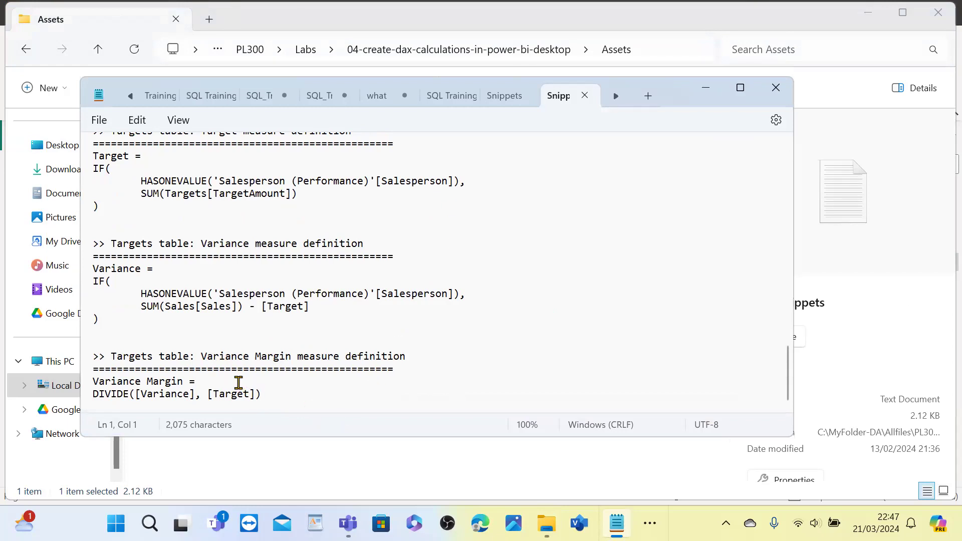
drag(199, 350, 249, 394)
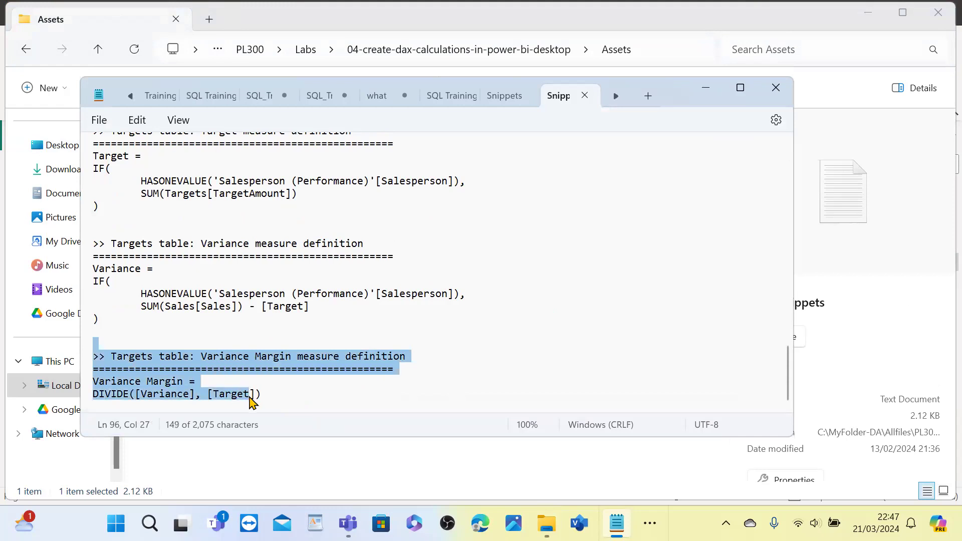
scroll(276, 331, up, 4)
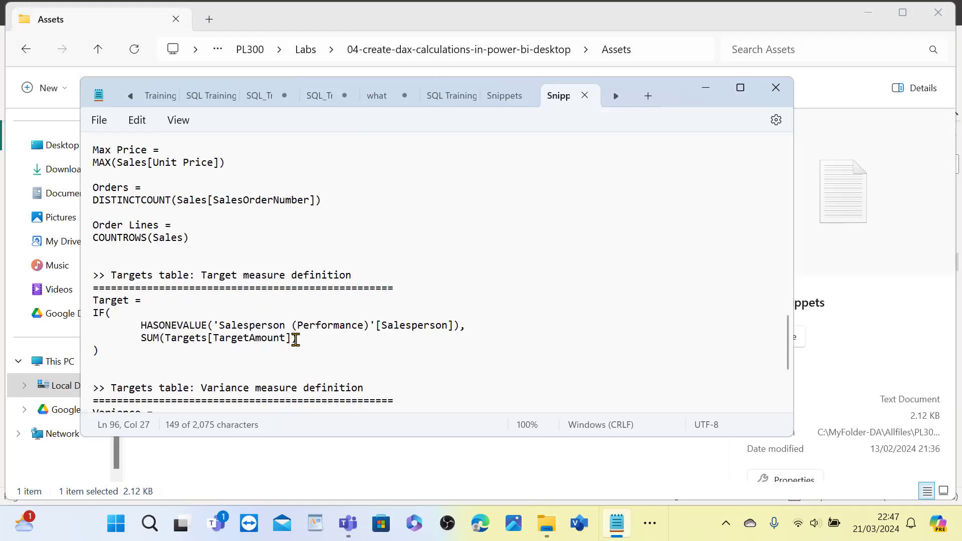
click(305, 348)
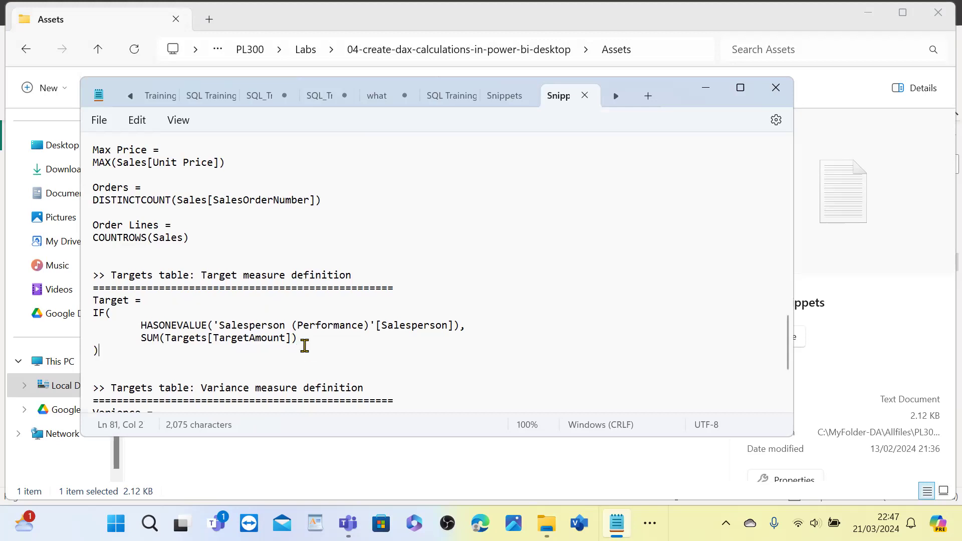
drag(150, 362, 92, 304)
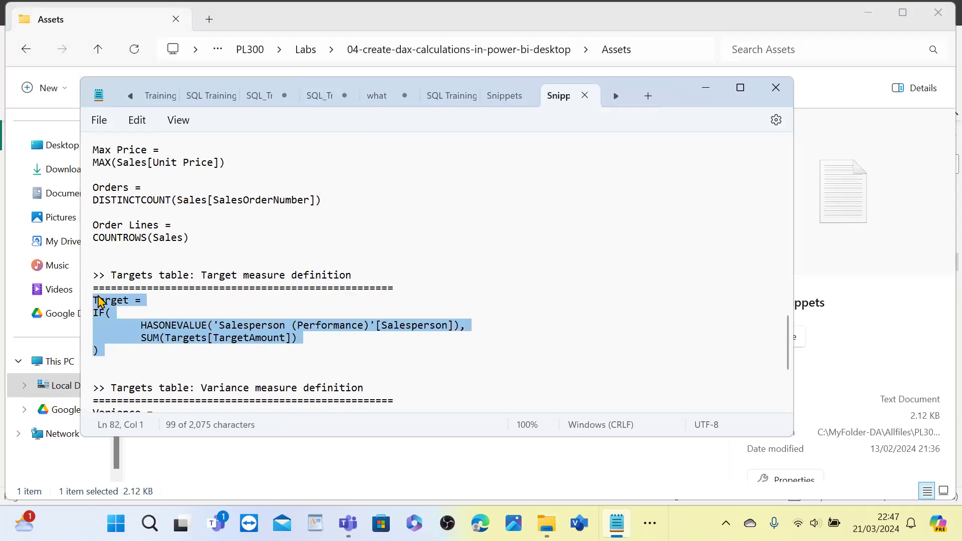
right_click(99, 299)
click(170, 88)
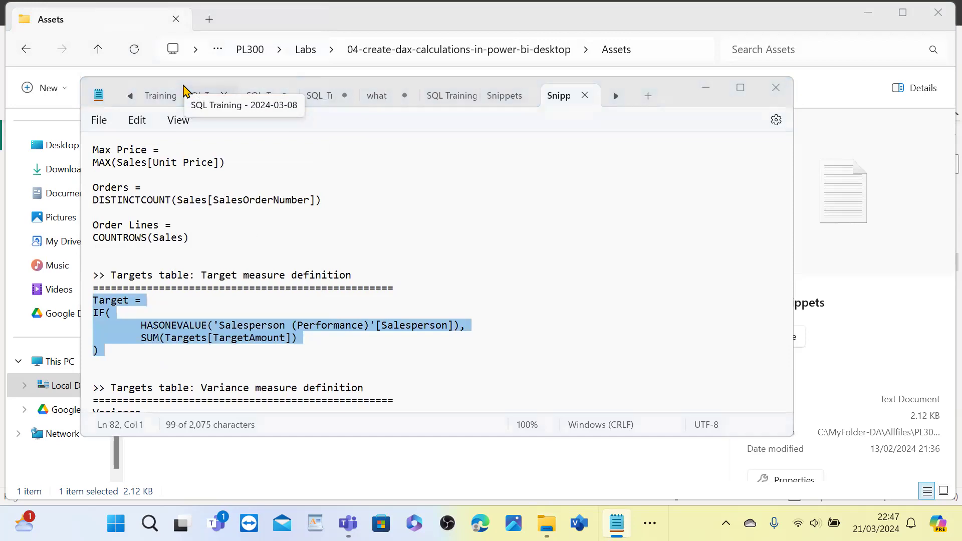
Switch to the Sales Analysis report in Power BI Desktop and move the salesperson table visual to the page's upper-left corner.
key(alt+Tab)
key(alt+Tab)
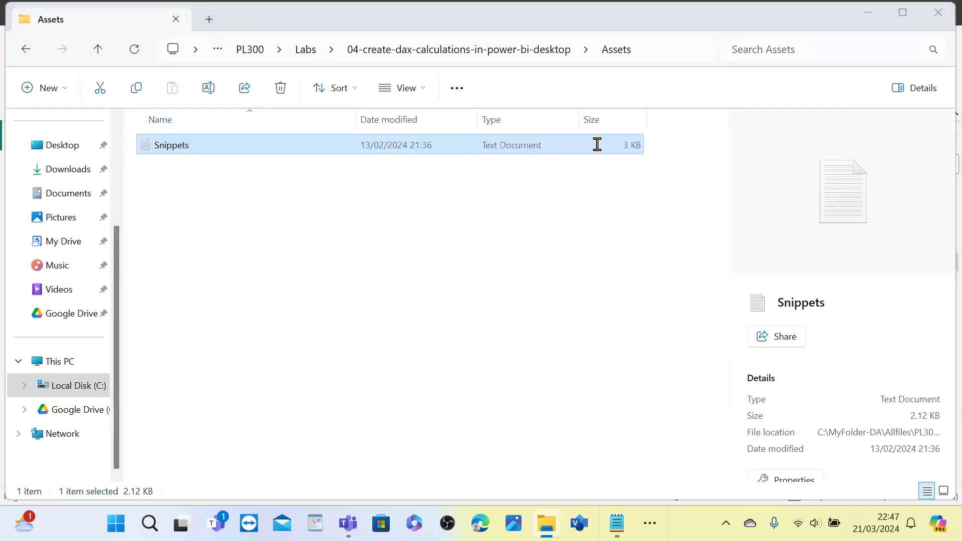
key(alt+Tab)
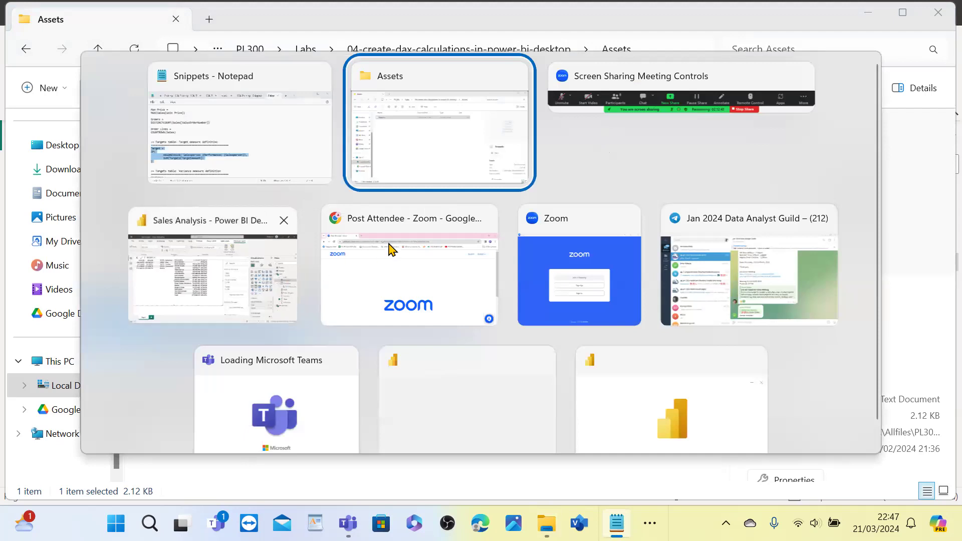
click(235, 278)
drag(441, 225, 70, 51)
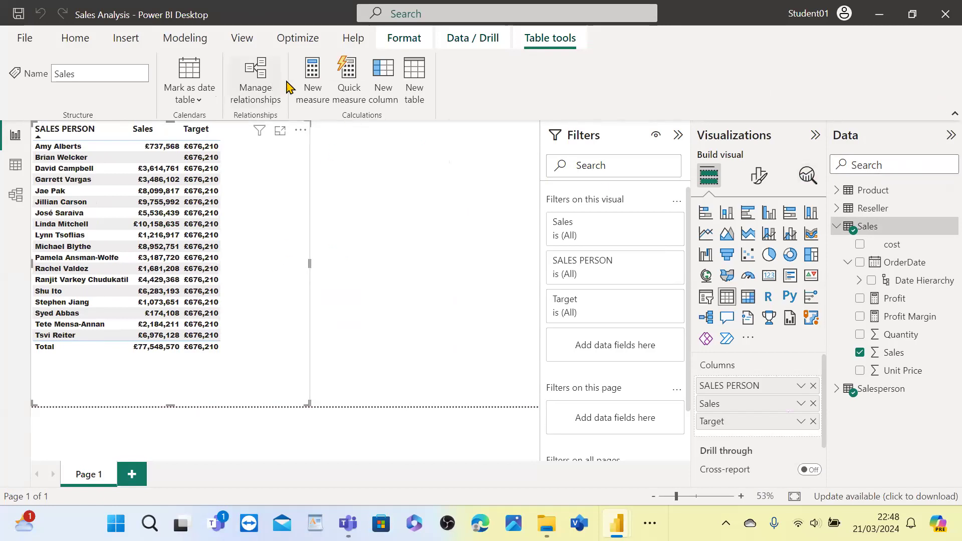
Create a new measure in the Sales table and paste the copied Target definition into its formula.
right_click(897, 224)
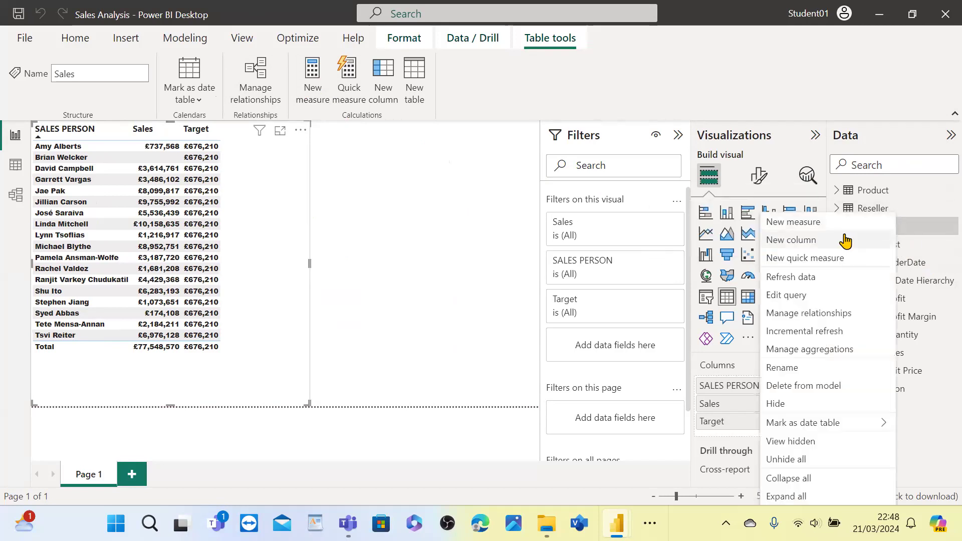
click(809, 217)
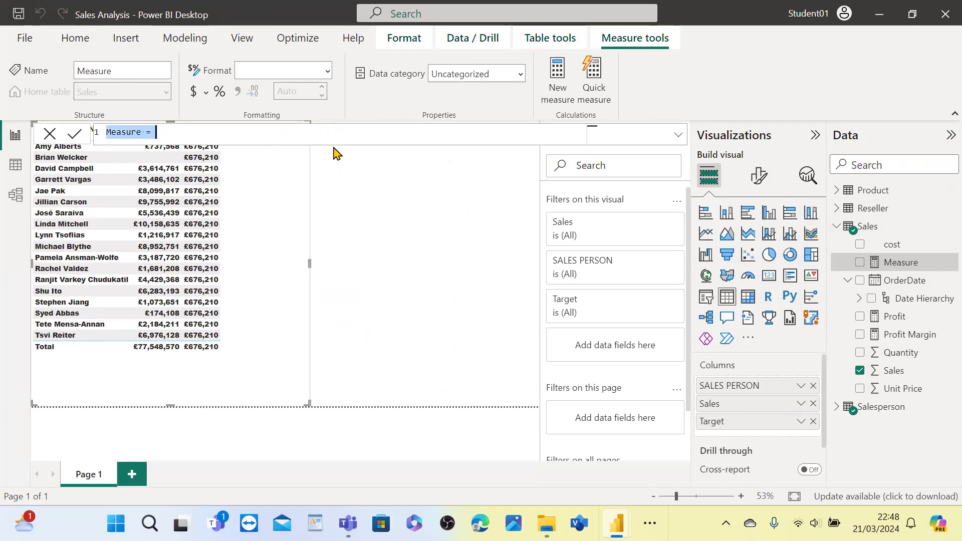
key(ctrl+v)
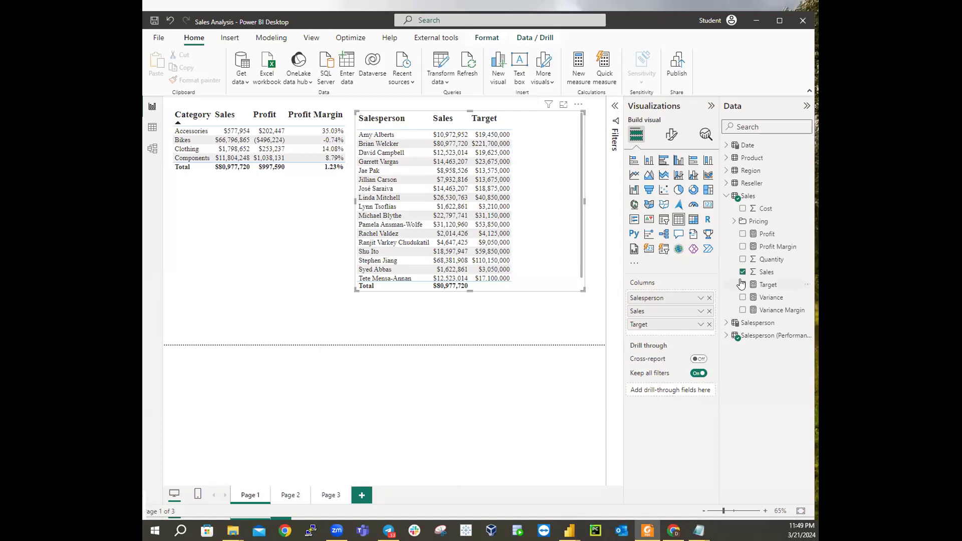
Set the Variance measure in the Sales table to 0 decimal places.
click(773, 300)
click(775, 311)
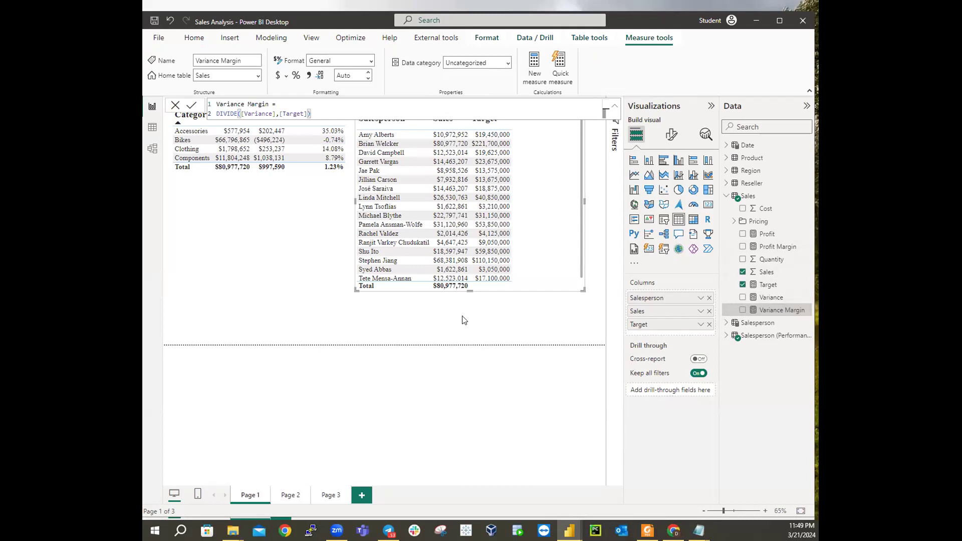
click(782, 298)
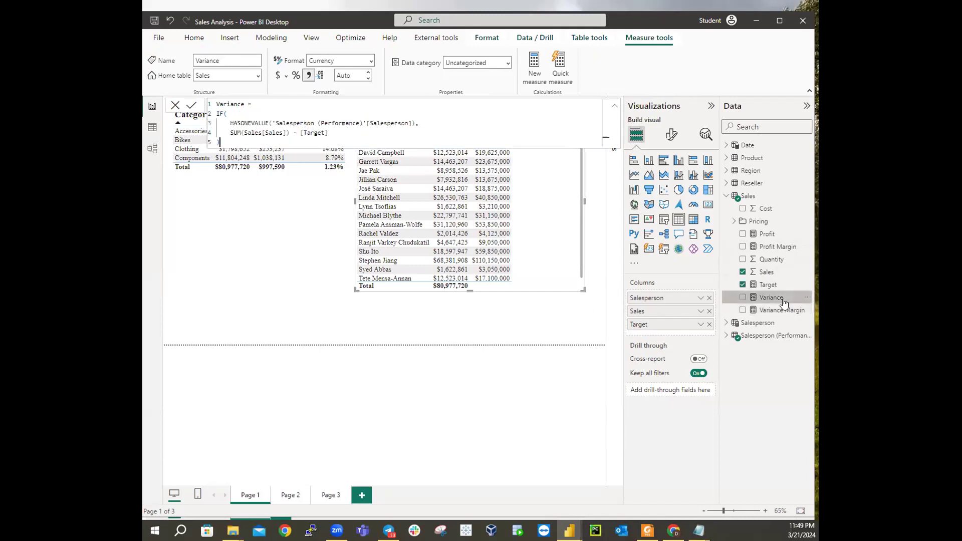
click(356, 74)
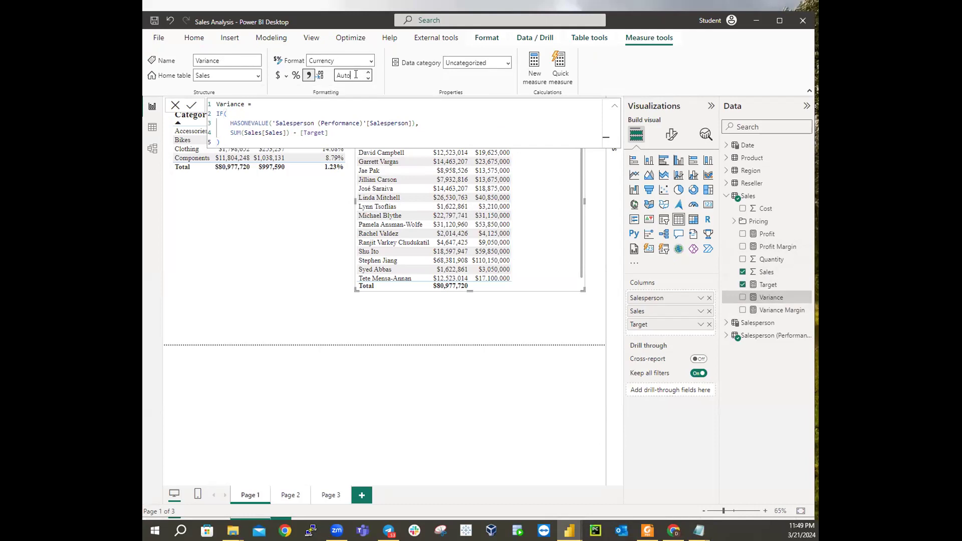
key(BackSpace)
key(BackSpace)
key(Return)
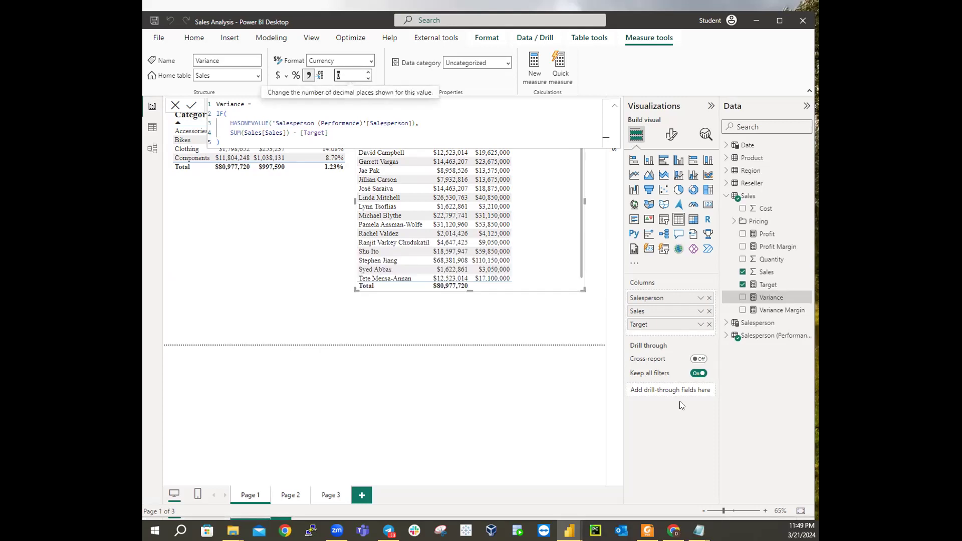
Format the Variance Margin measure as a decimal number with 2 decimal places.
click(780, 311)
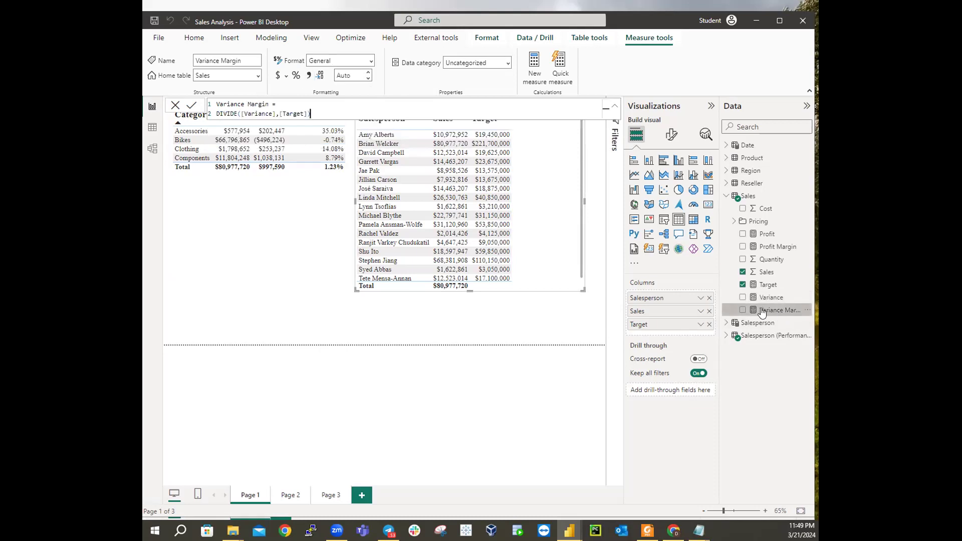
click(368, 74)
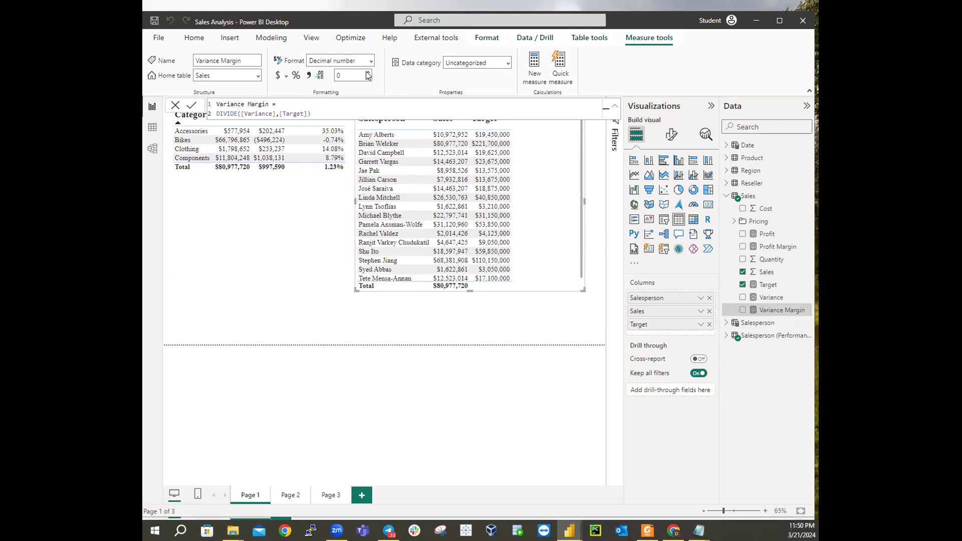
drag(346, 75, 189, 49)
text(2)
key(Return)
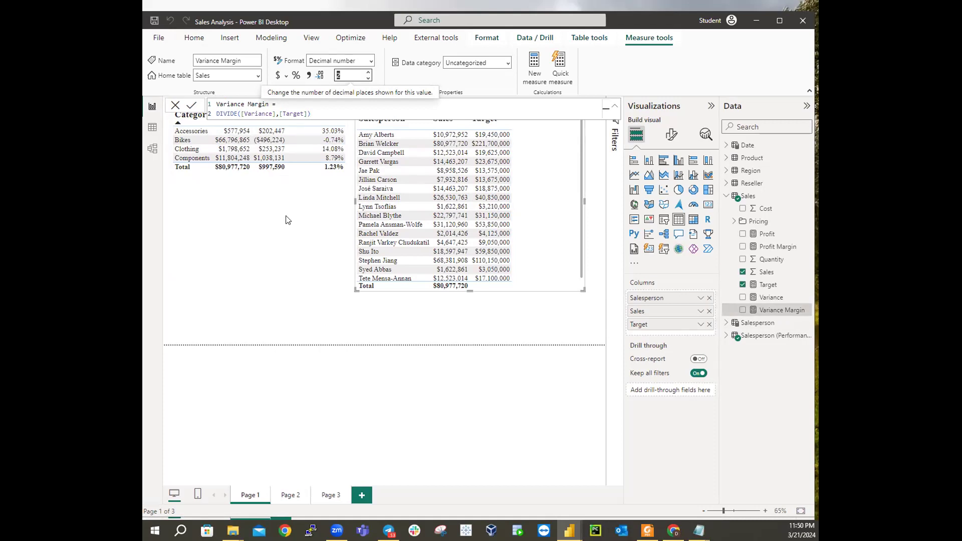
Enlarge the salesperson table visual to fit all its rows and add the Variance and Variance Margin measures to it.
click(566, 184)
click(542, 311)
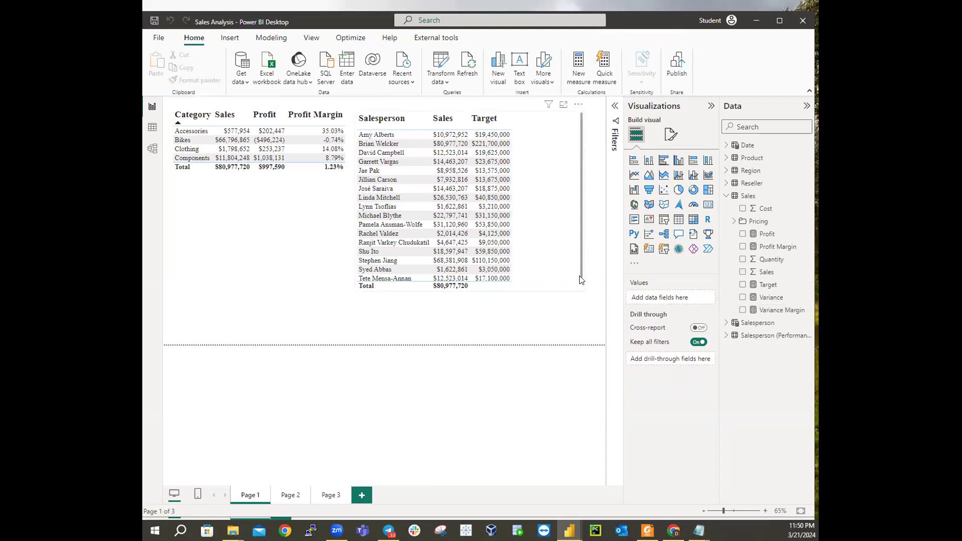
click(566, 285)
drag(583, 290, 600, 306)
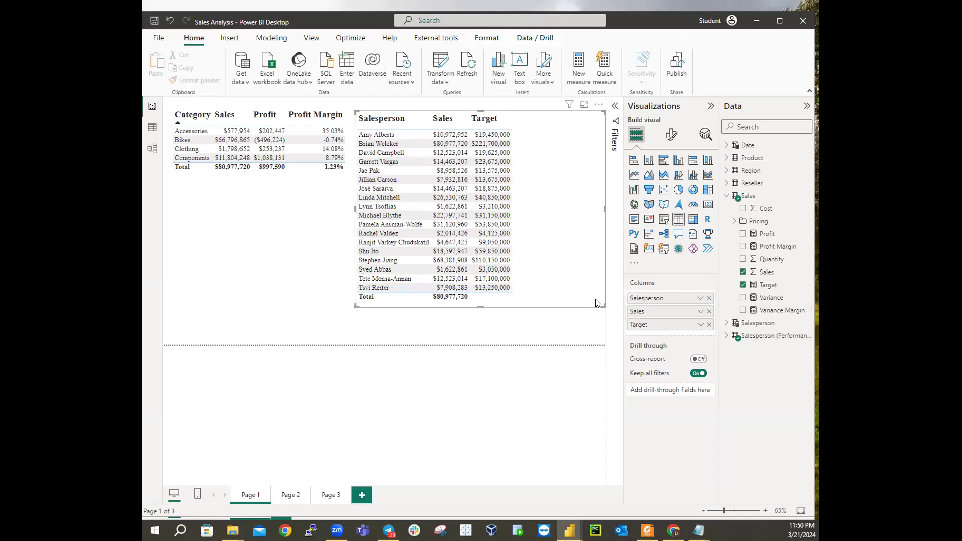
click(743, 299)
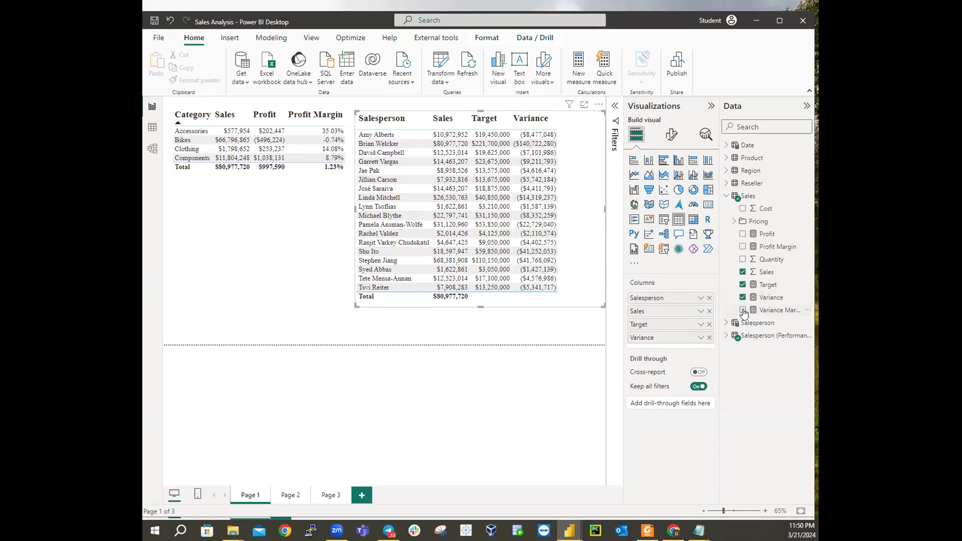
click(743, 311)
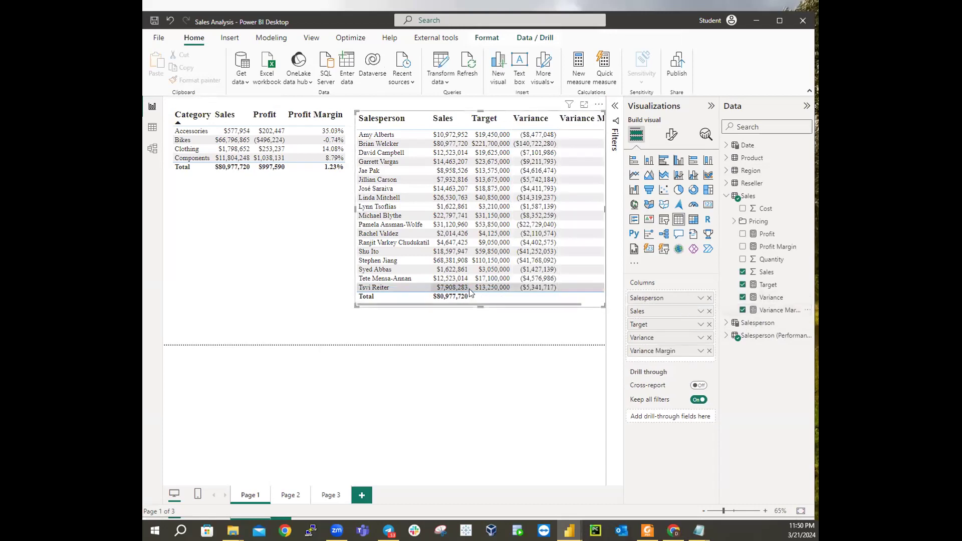
Sort the category table by Profit in descending order and narrow the visual to free space for the salesperson table.
click(265, 115)
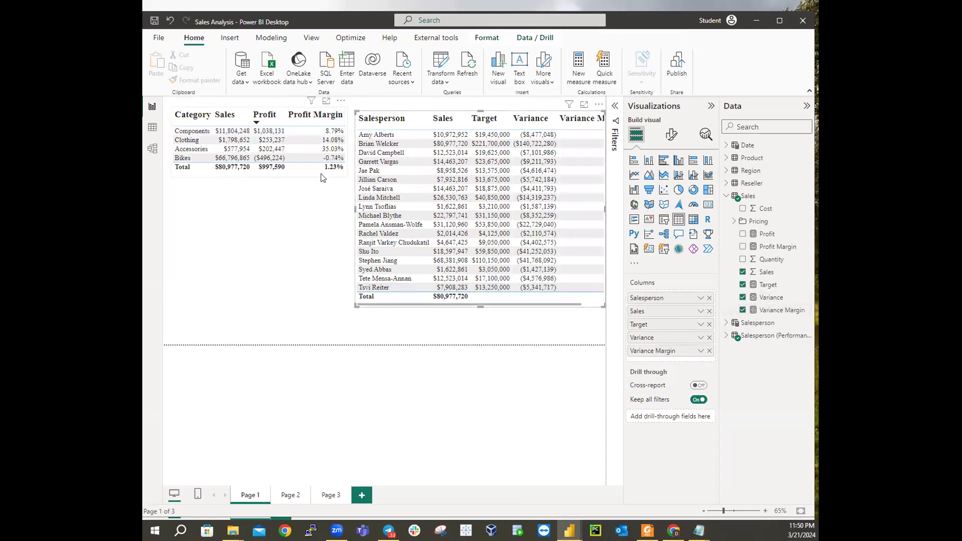
click(334, 174)
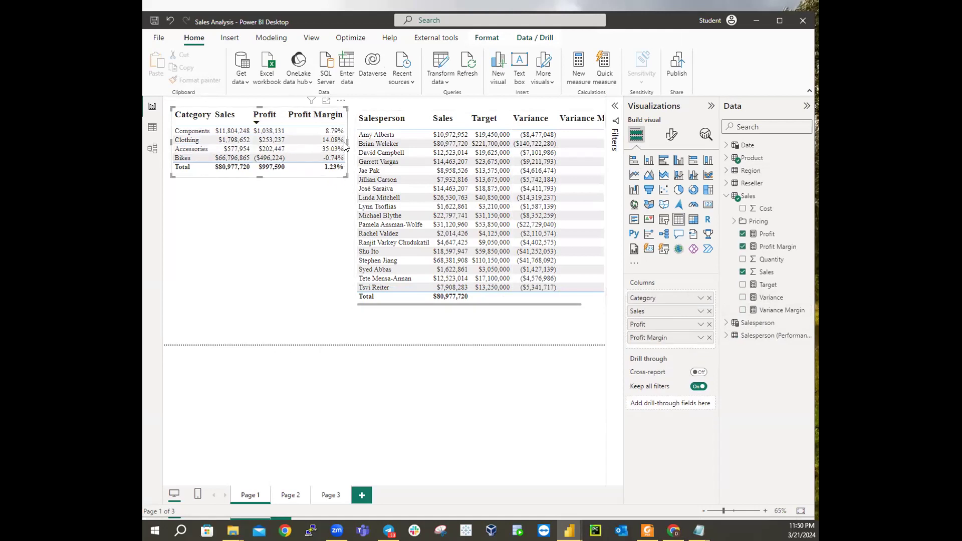
drag(346, 145, 273, 146)
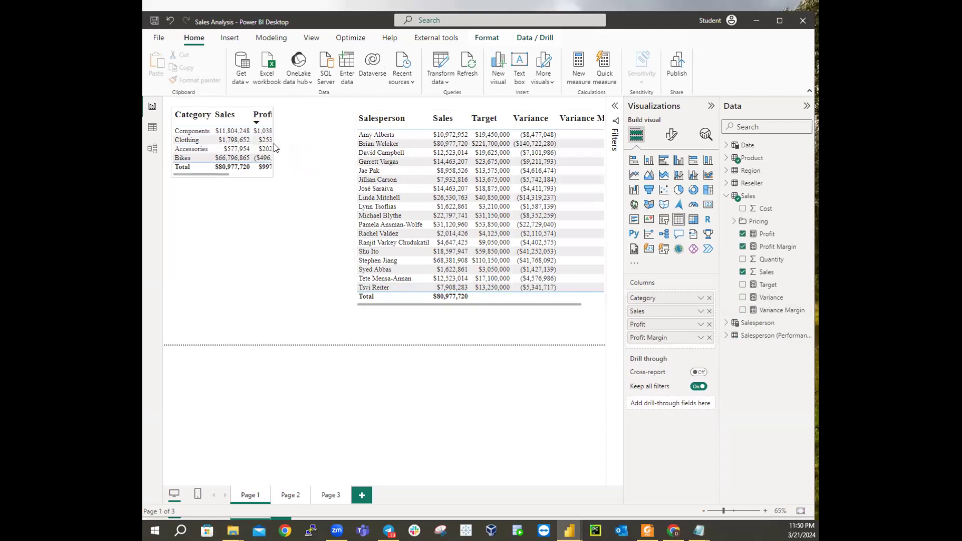
Widen the salesperson table visual to fit the full Variance Margin column and place it near the page's right edge.
click(434, 110)
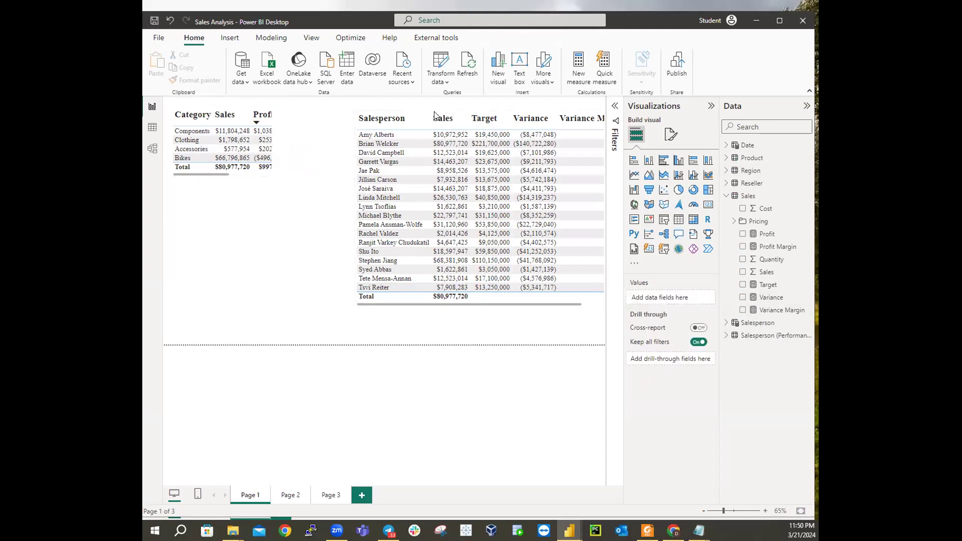
click(575, 289)
click(575, 300)
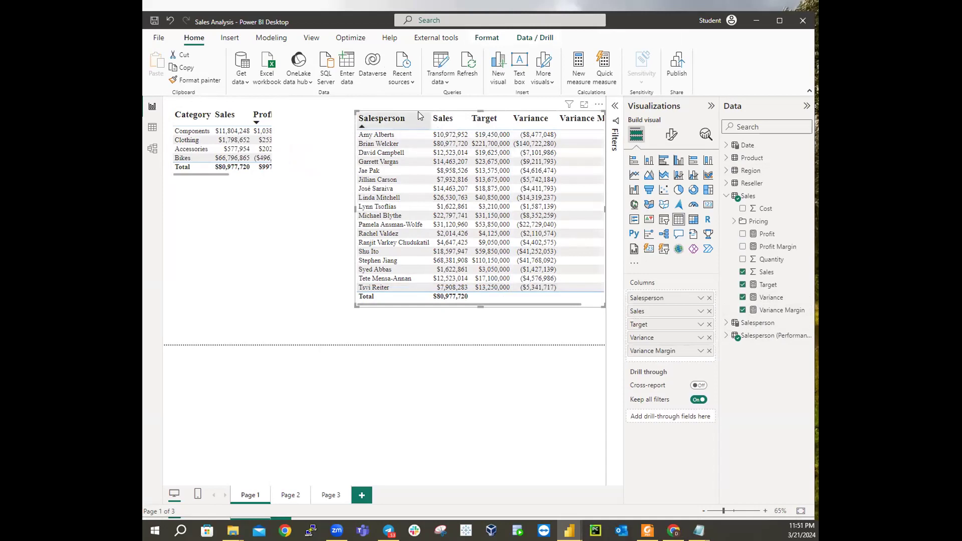
drag(356, 110, 283, 105)
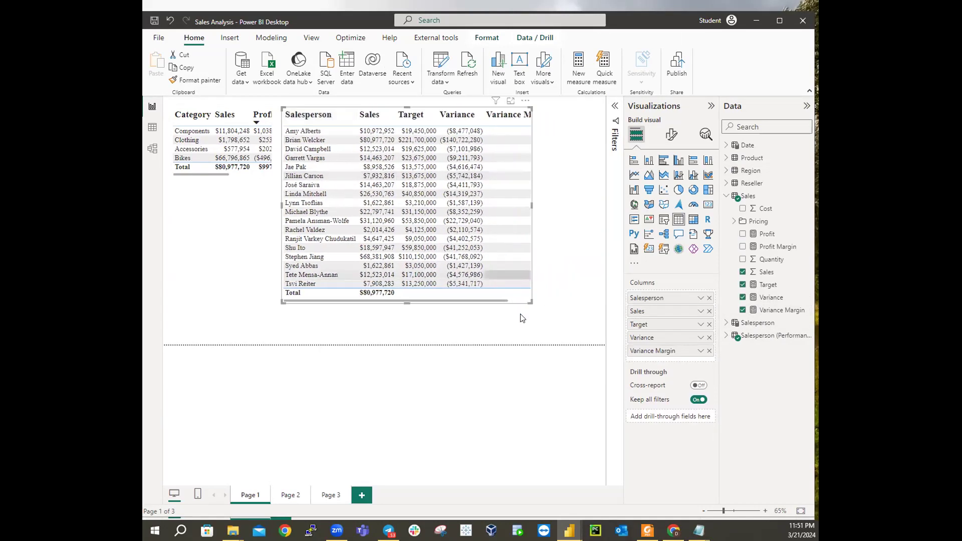
mouse_move(531, 301)
mouse_down()
mouse_move(580, 309)
mouse_move(561, 307)
mouse_up()
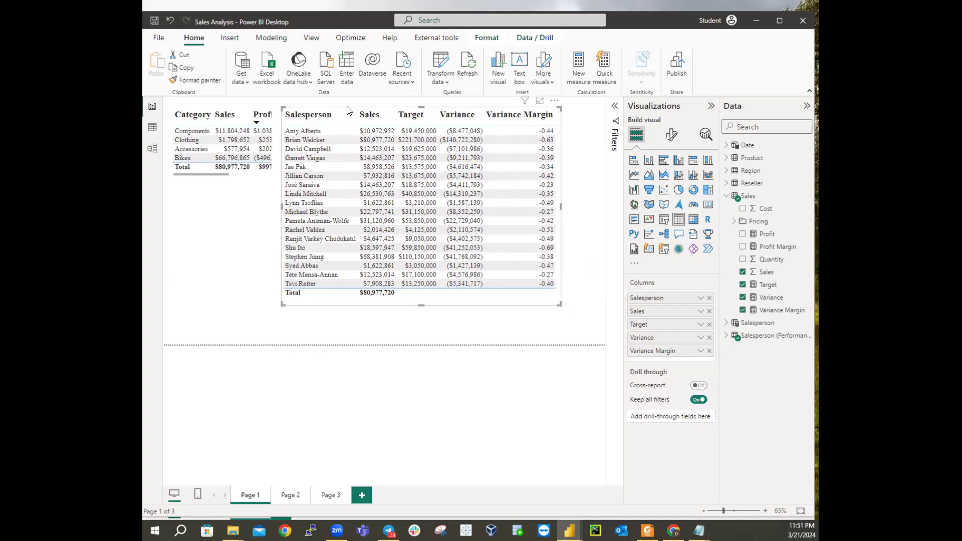
drag(349, 107, 387, 112)
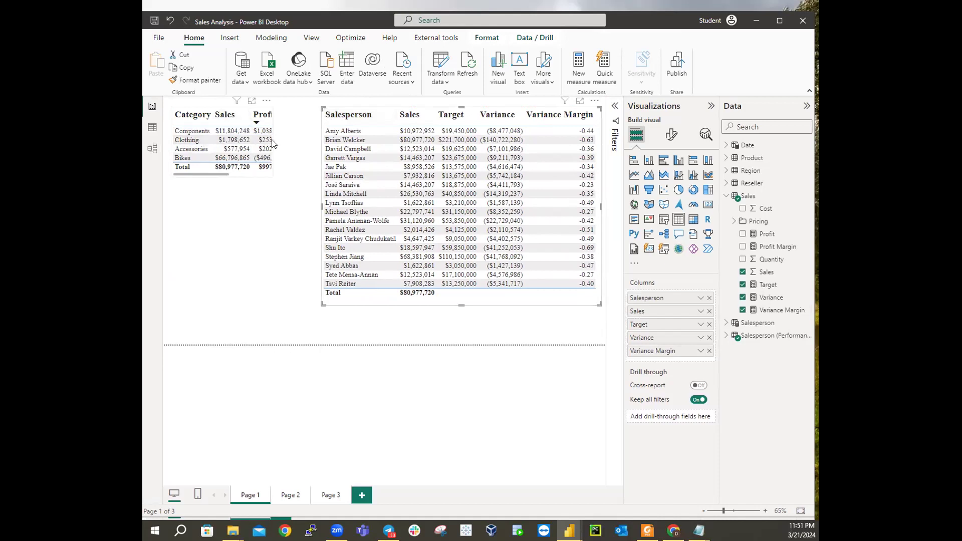
Widen the category table visual until it reaches the salesperson table's left edge.
right_click(264, 167)
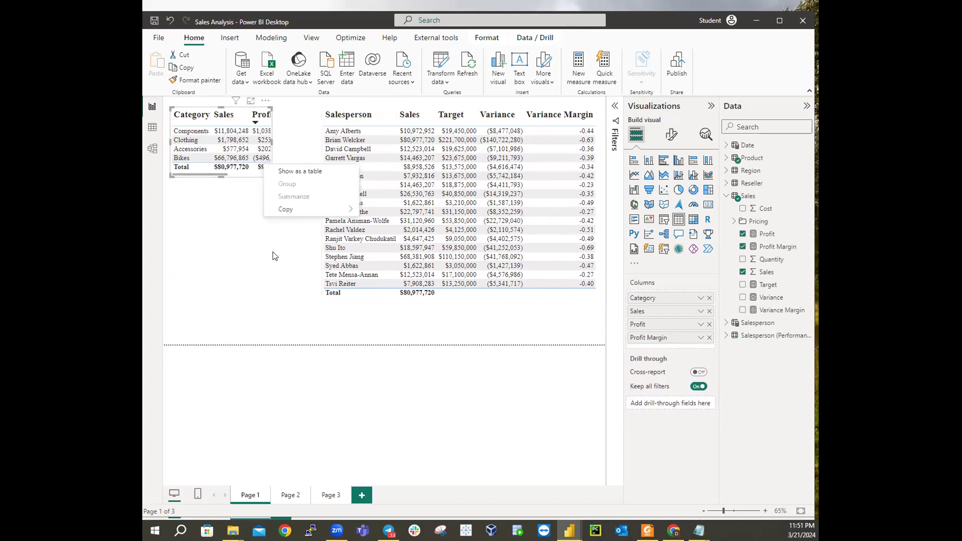
key(Escape)
drag(271, 140, 322, 149)
click(570, 117)
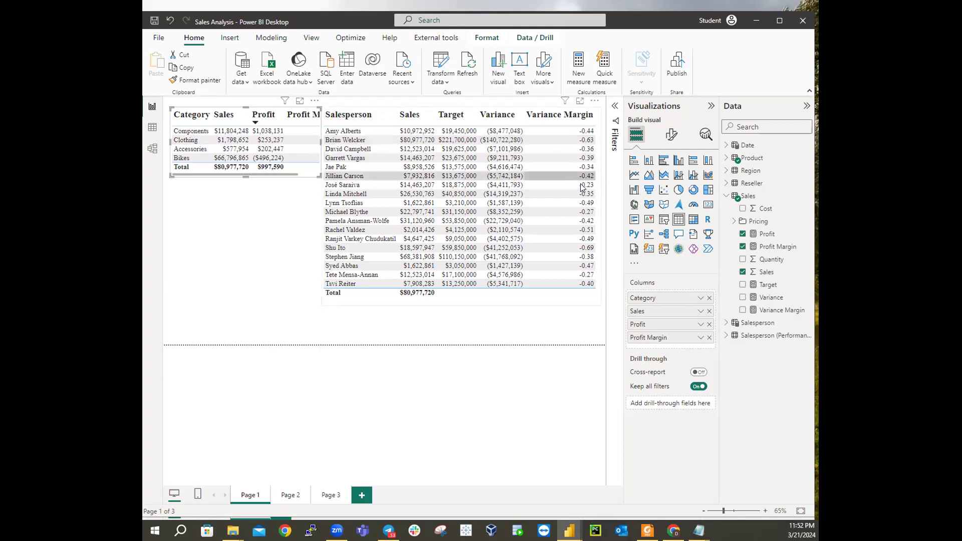
Collapse the Sales table's field list and examine the fields of the Salesperson (Performance), Date and Product tables.
click(801, 107)
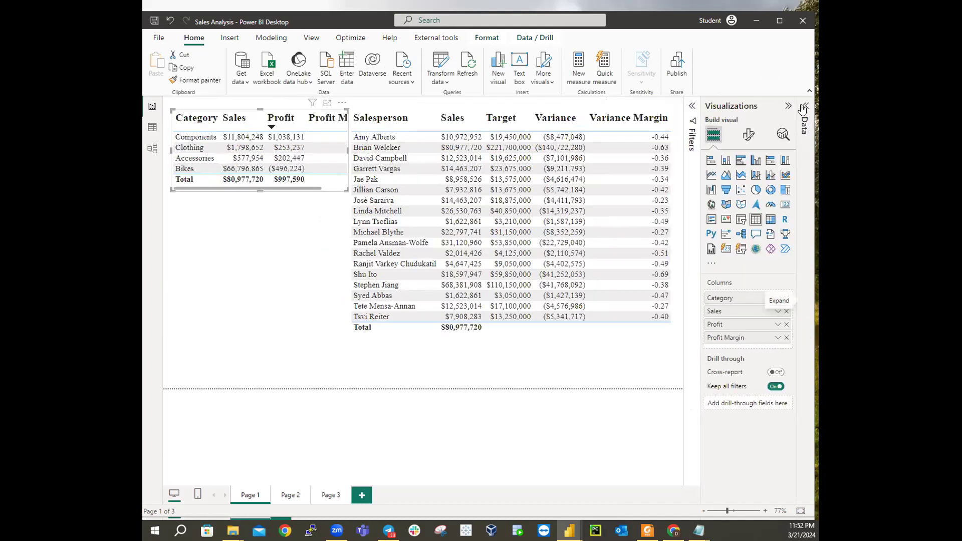
click(802, 107)
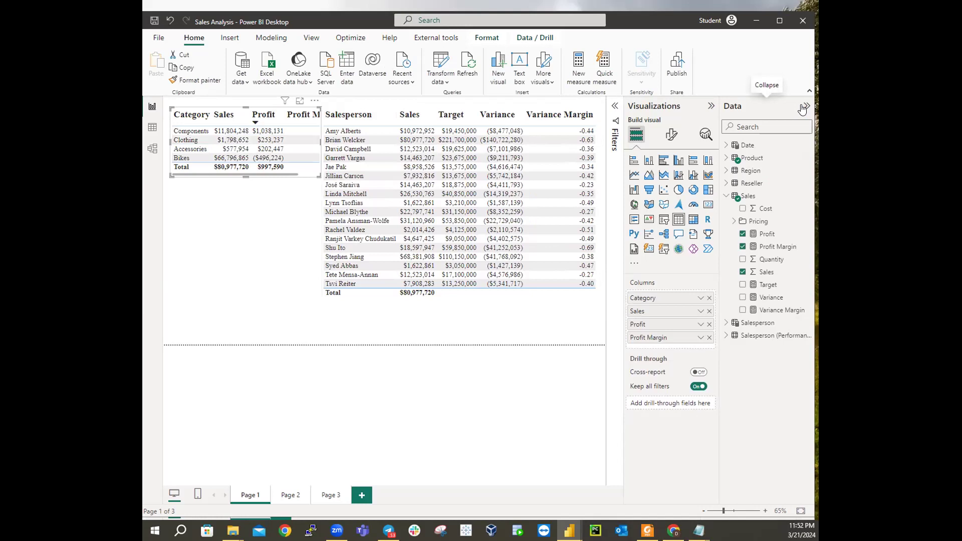
click(728, 195)
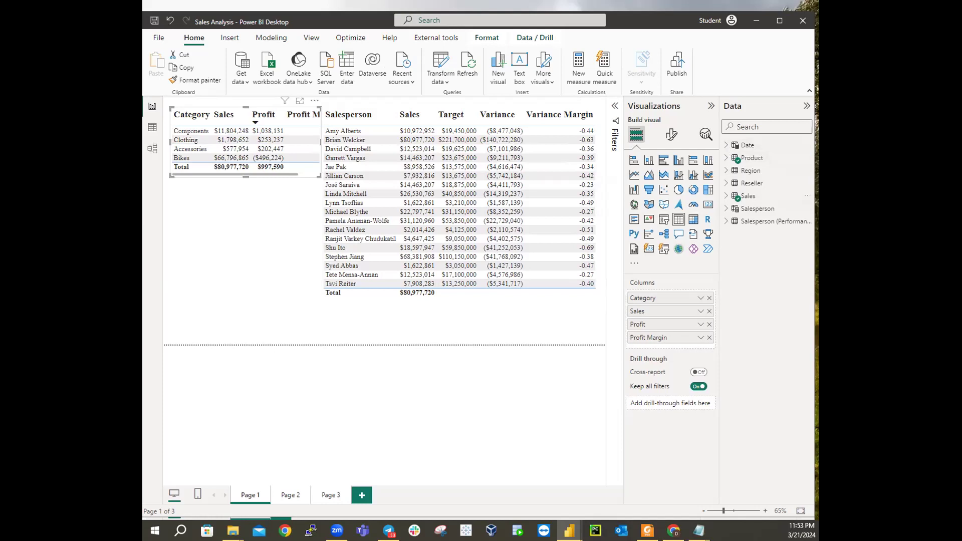
click(724, 224)
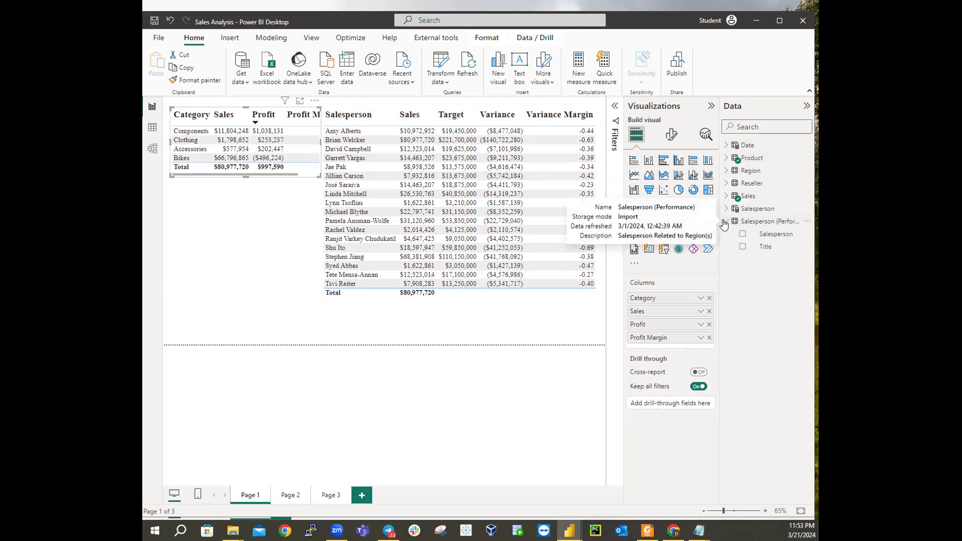
click(723, 224)
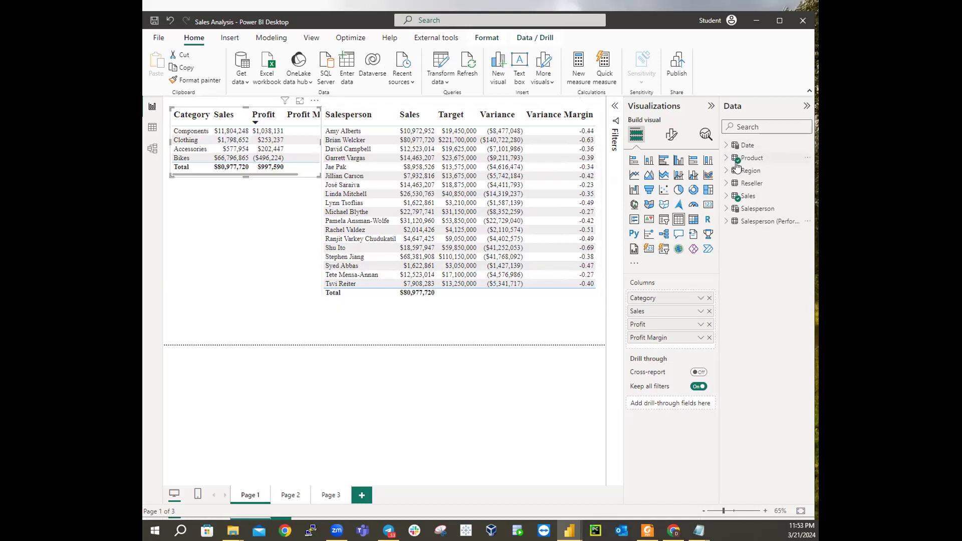
mouse_move(737, 166)
click(727, 145)
click(727, 145)
click(727, 159)
click(727, 159)
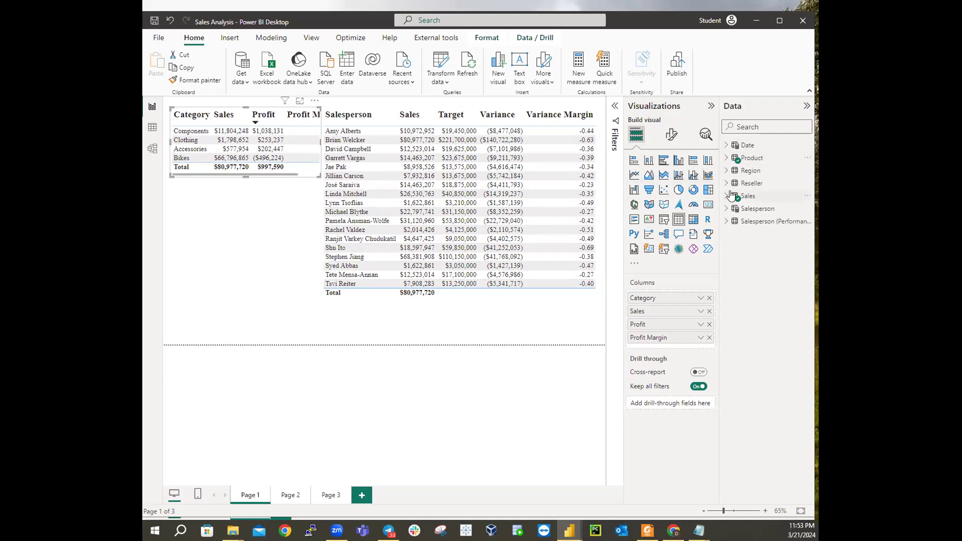